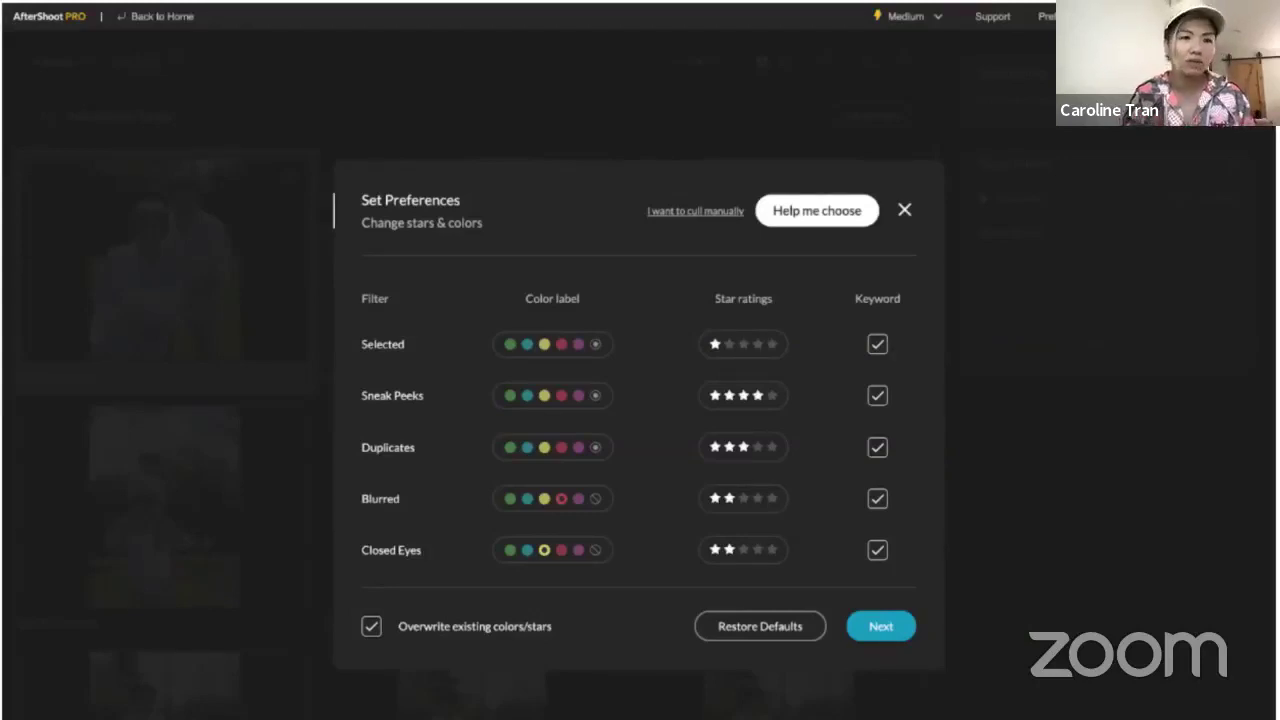
# Enlarge the window to full screen, open the photos album dated May 30, 2022, and go to its first images
pyautogui.press('Return')
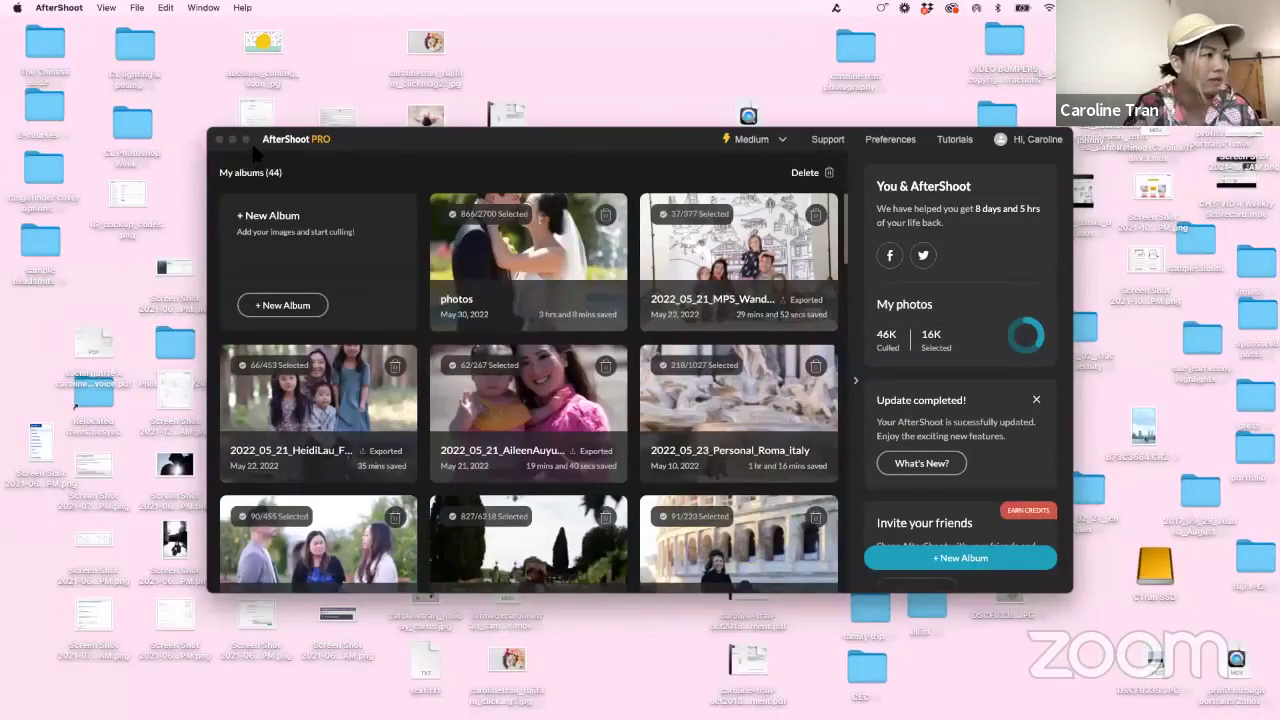
pyautogui.click(246, 139)
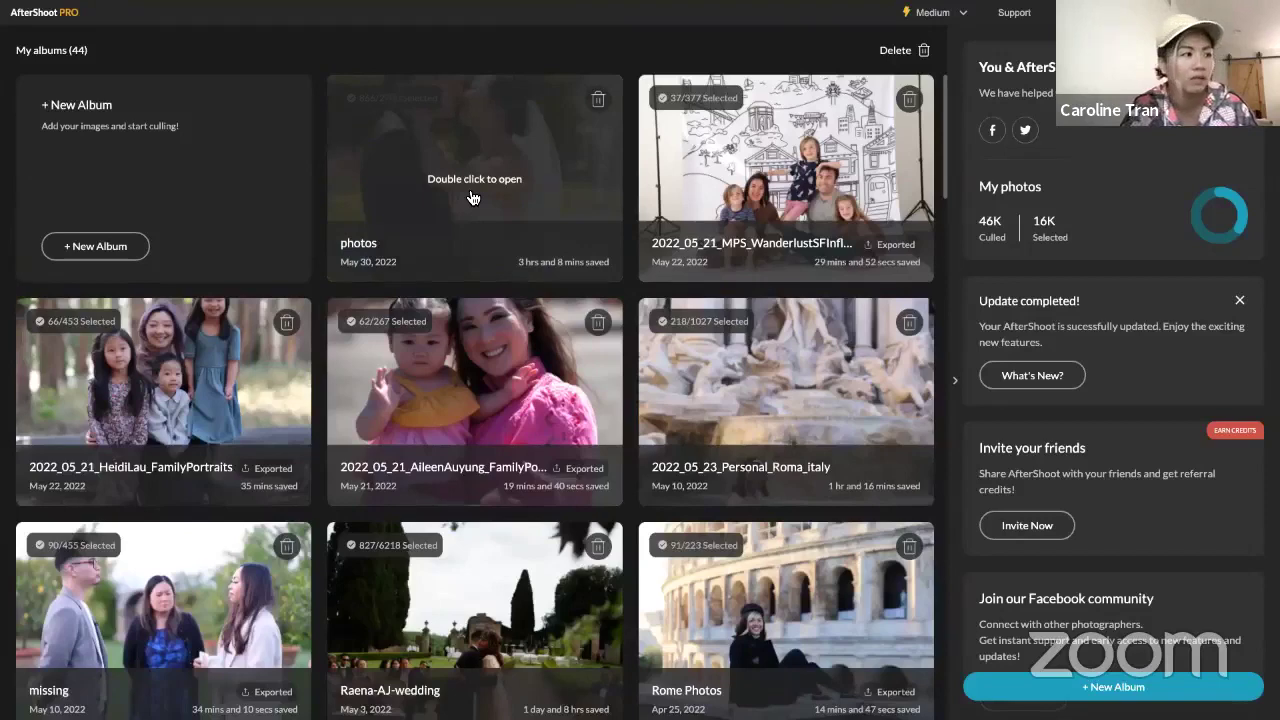
pyautogui.doubleClick(473, 197)
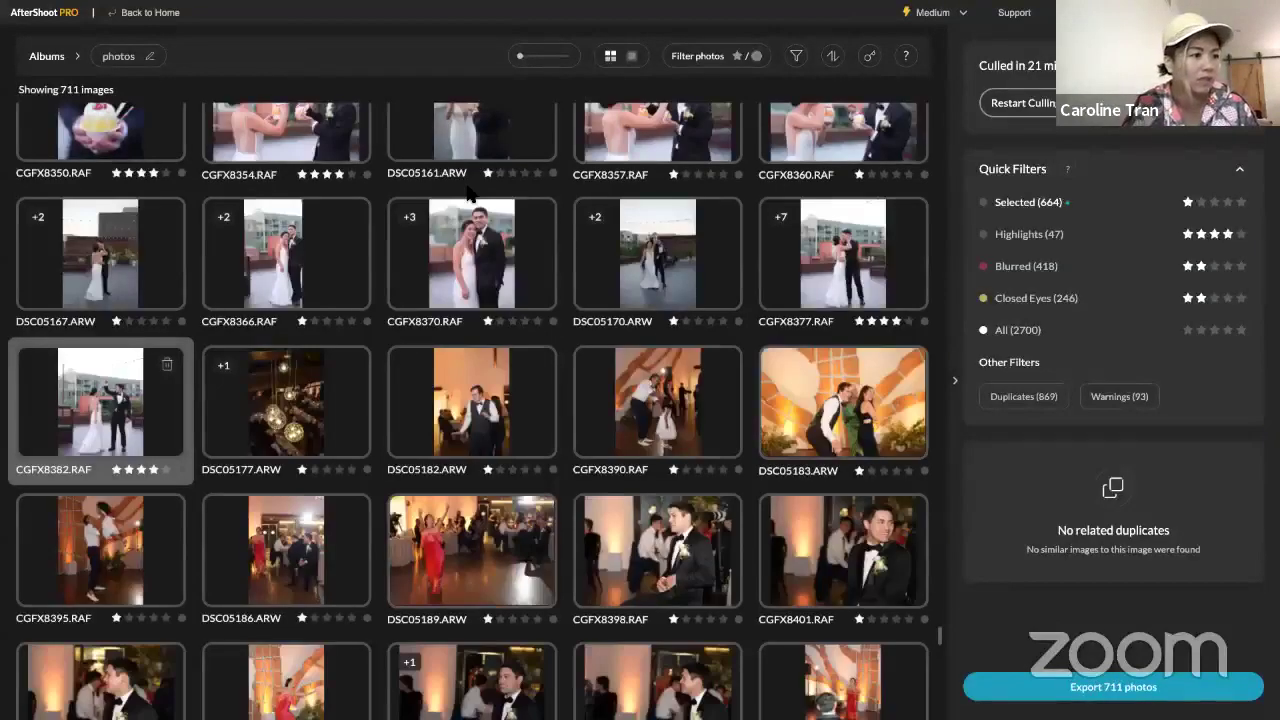
pyautogui.moveTo(940, 312); pyautogui.dragTo(940, 57)
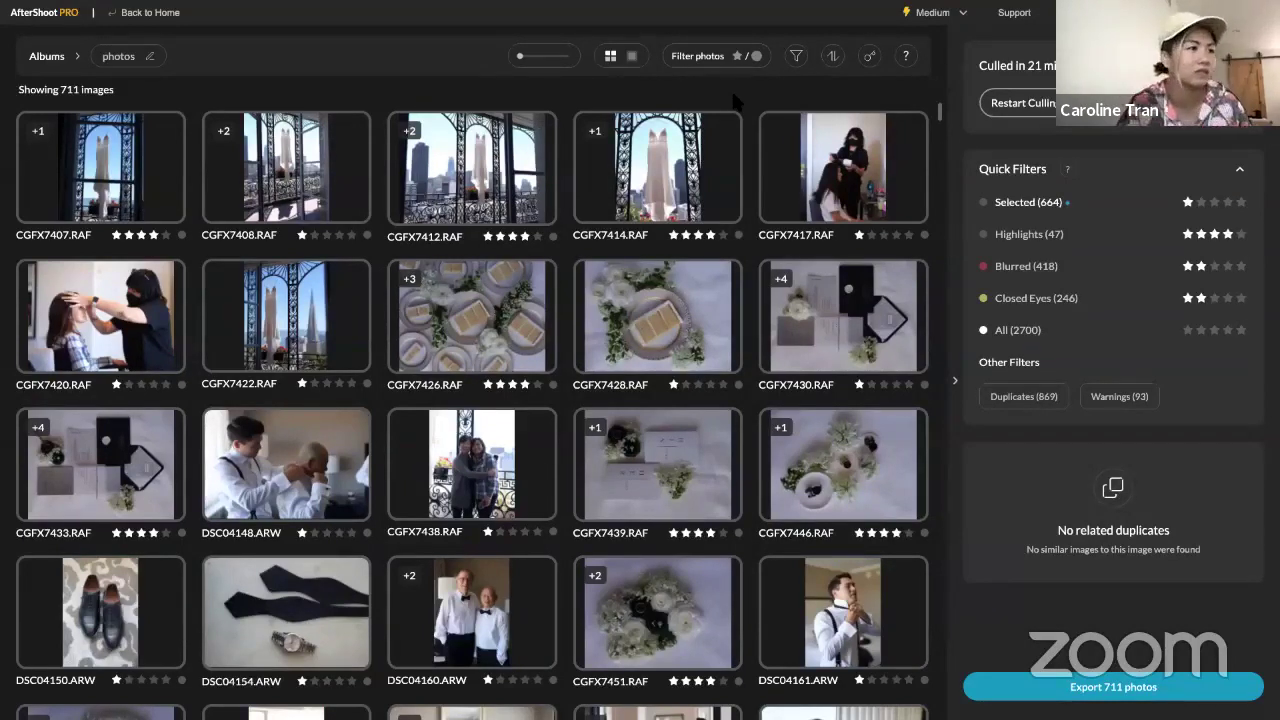
# Start the guided help tour of the album view and go through its tips to the end
pyautogui.click(907, 57)
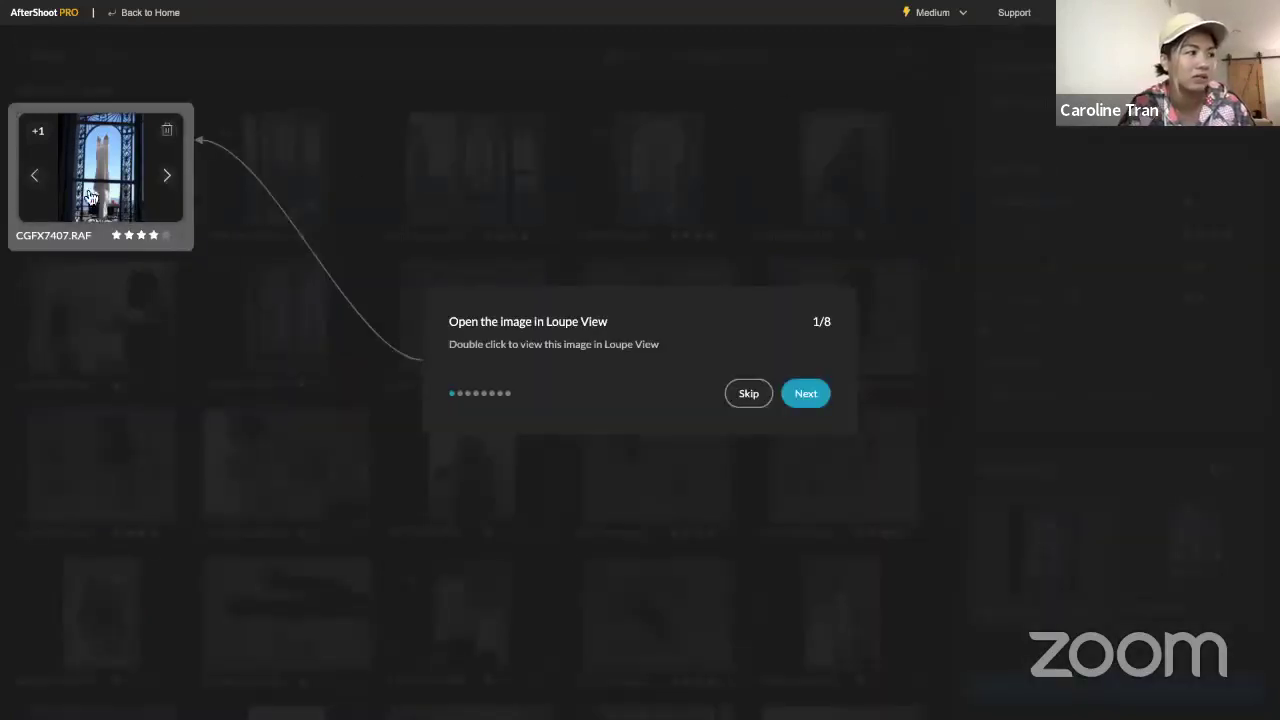
pyautogui.click(809, 394)
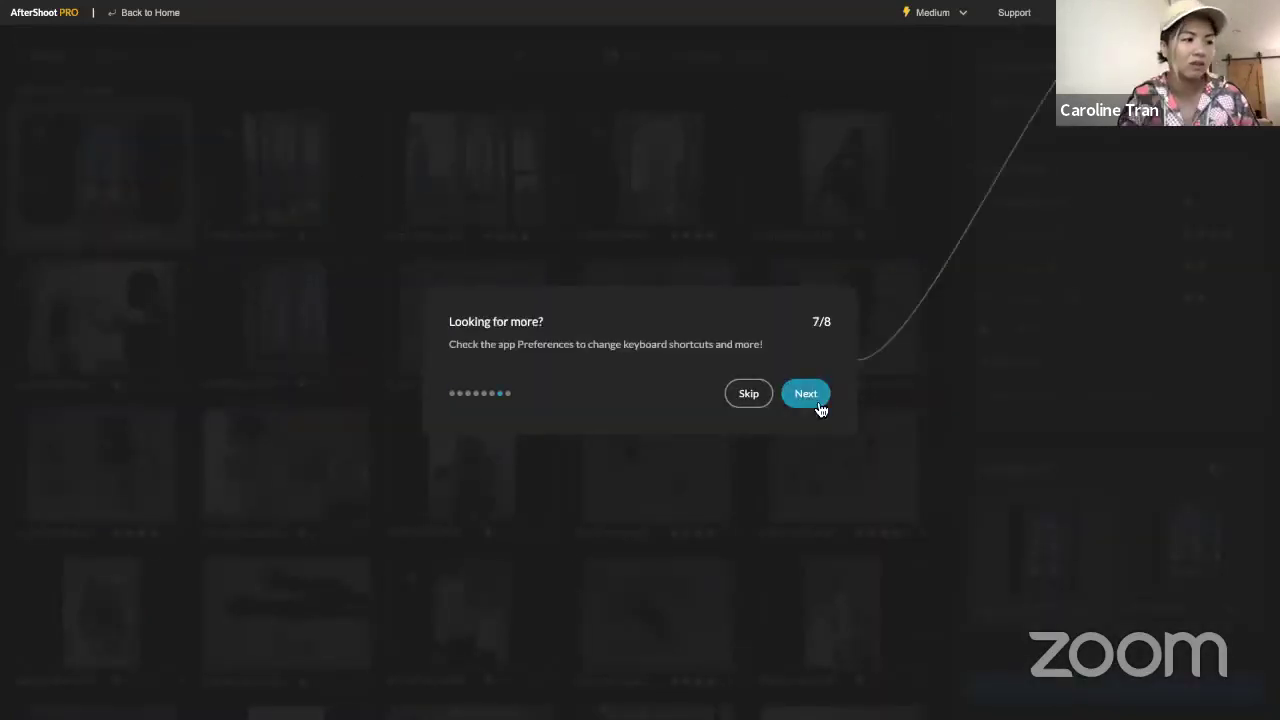
pyautogui.click(818, 406)
pyautogui.click(818, 406)
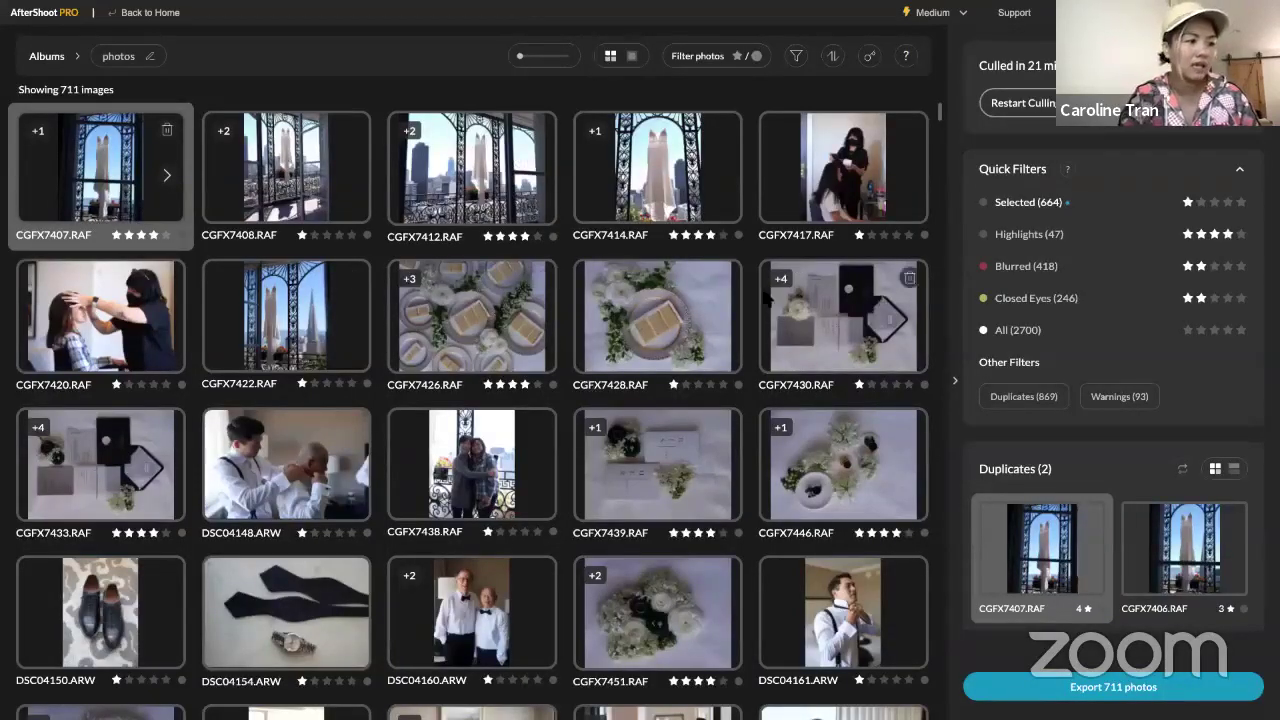
# Open CGFX7407.RAF in Loupe View and compare it with its duplicate CGFX7406.RAF
pyautogui.doubleClick(116, 178)
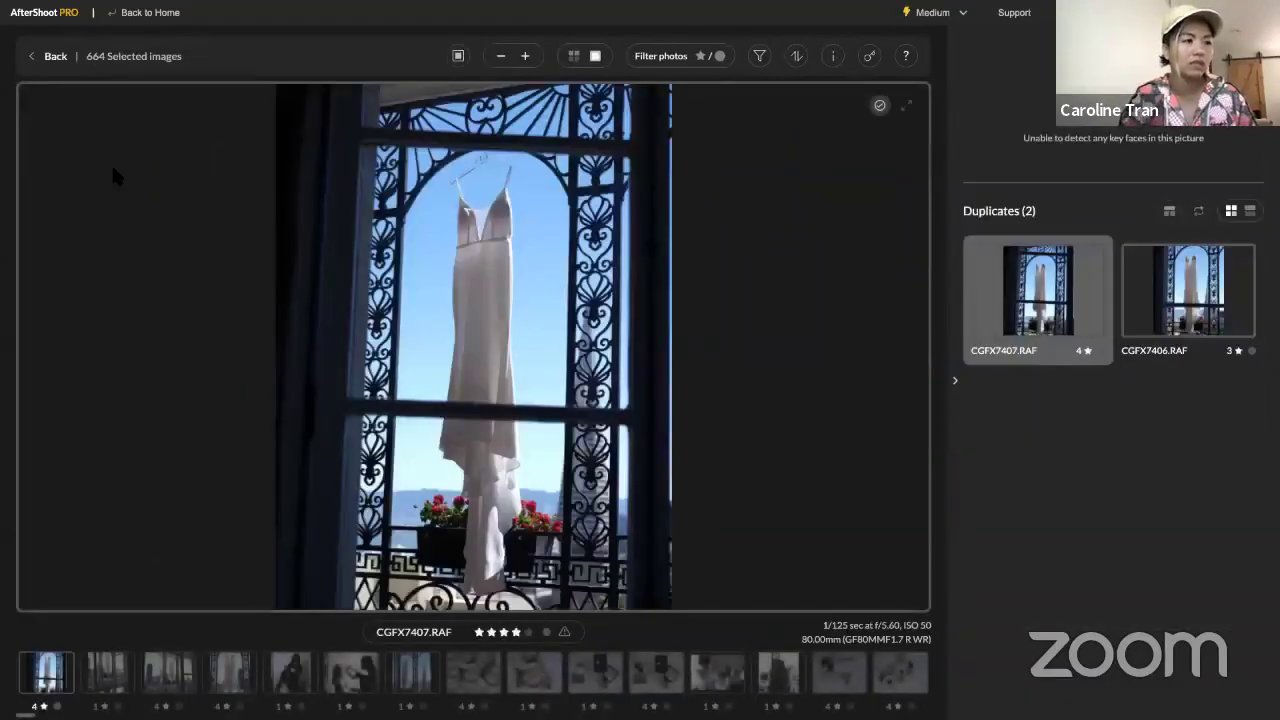
pyautogui.click(1177, 300)
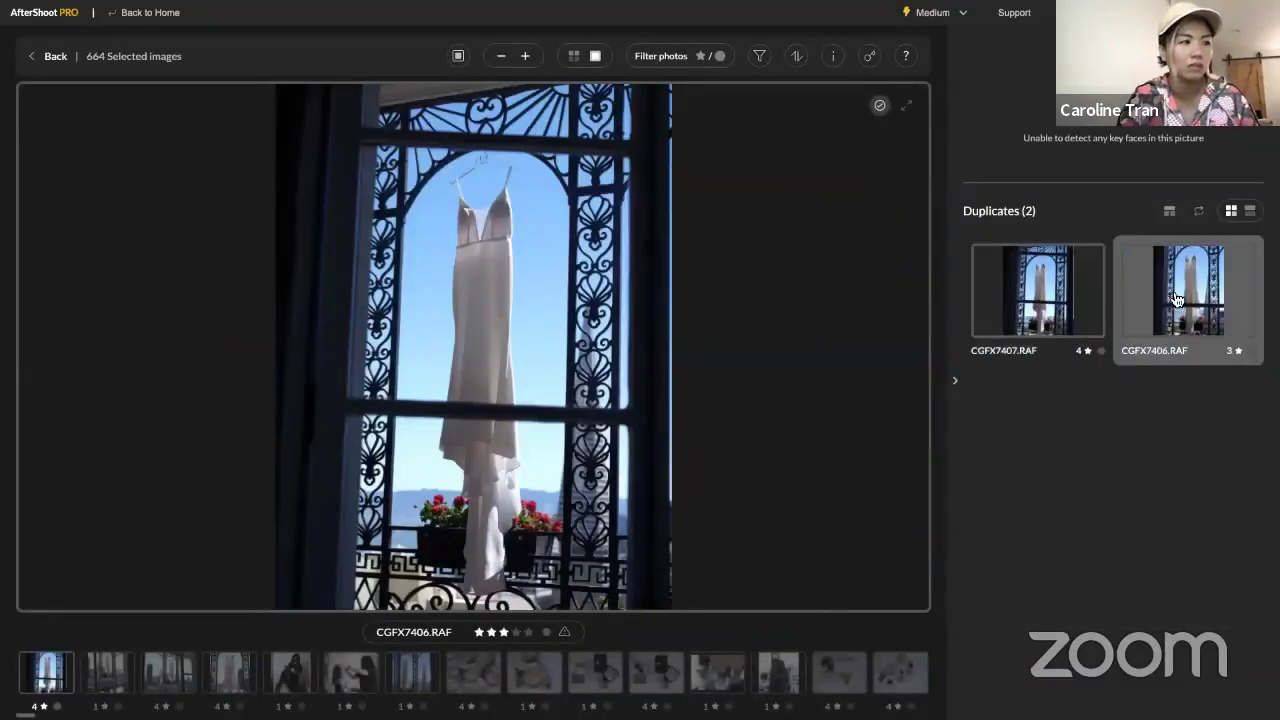
pyautogui.click(1052, 316)
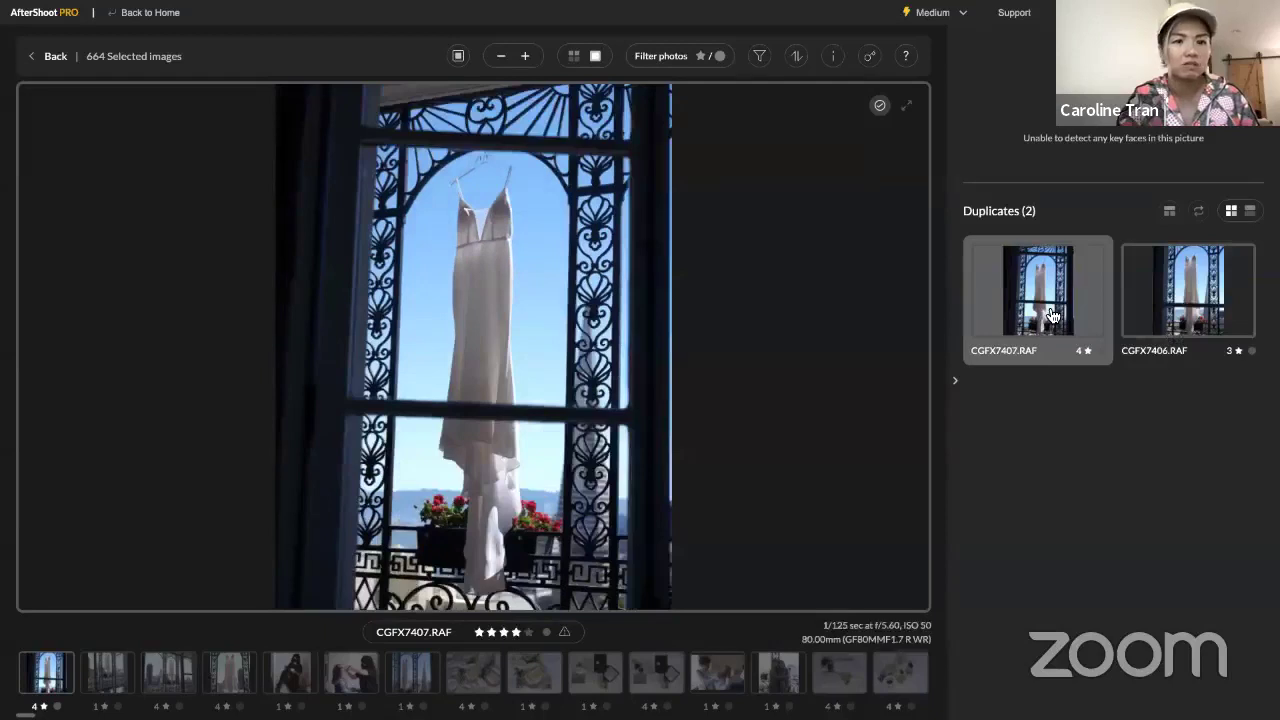
pyautogui.click(1220, 305)
pyautogui.click(1065, 320)
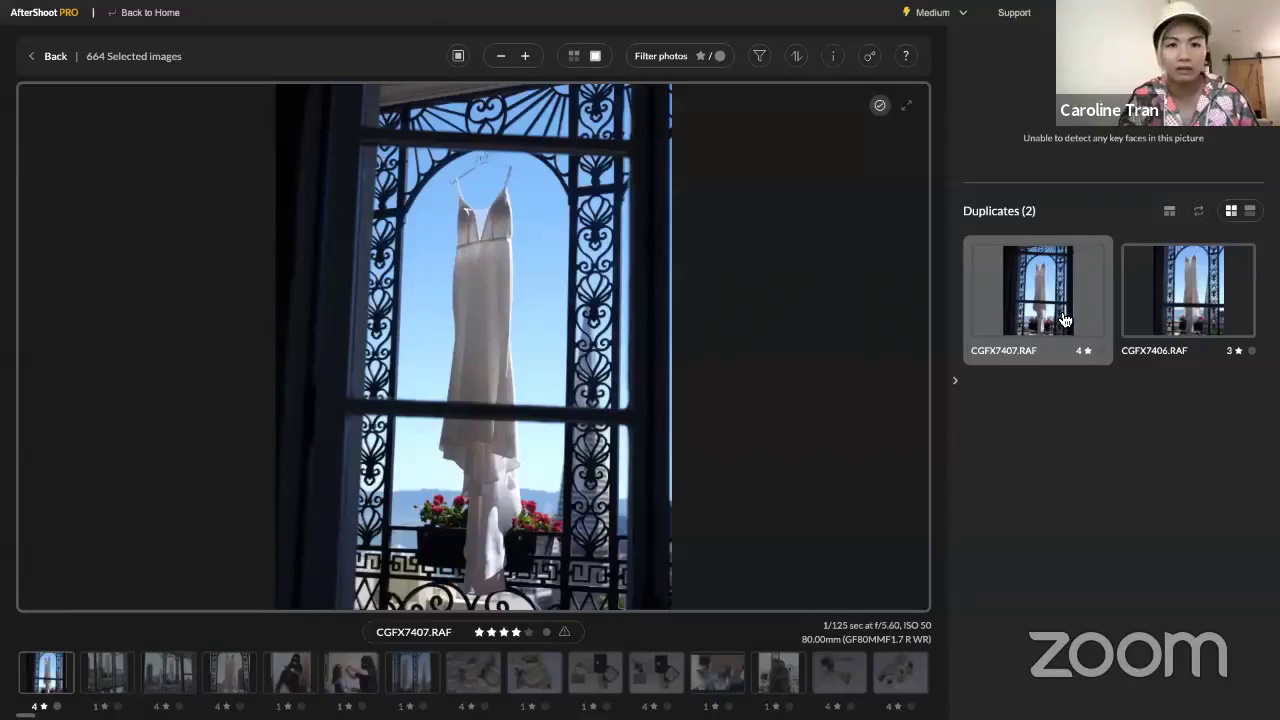
pyautogui.click(1190, 303)
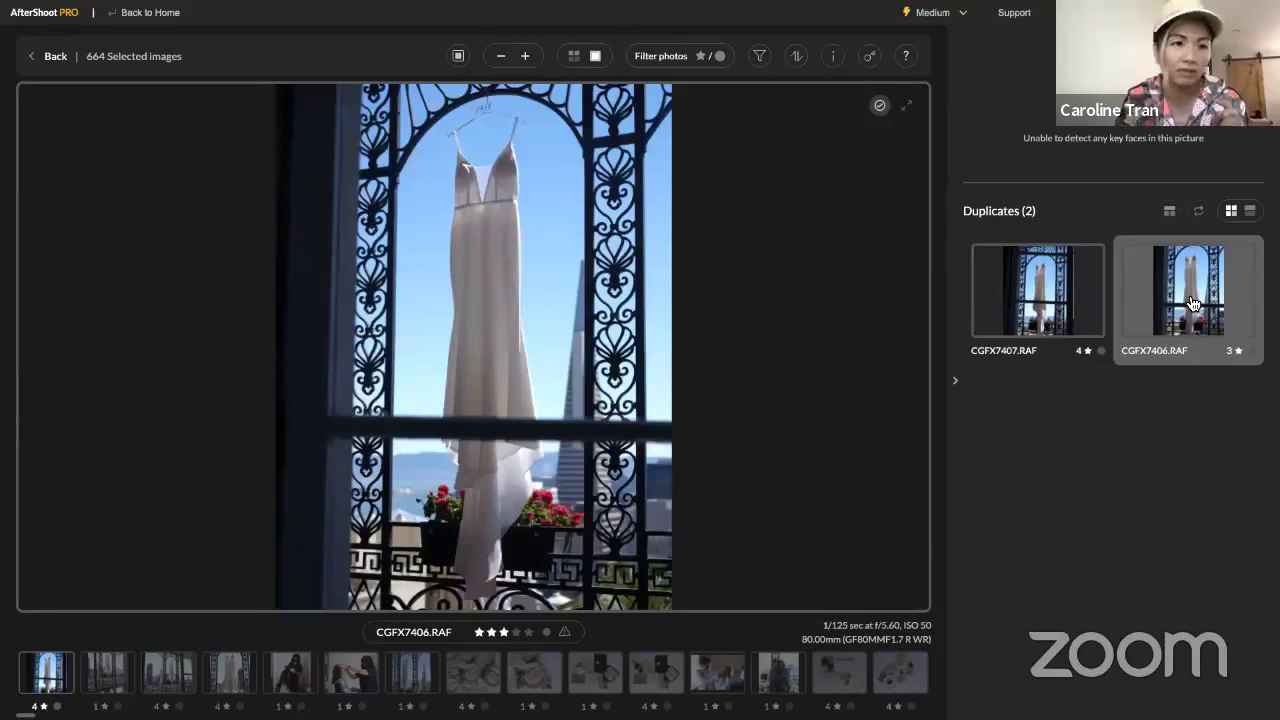
pyautogui.click(1024, 311)
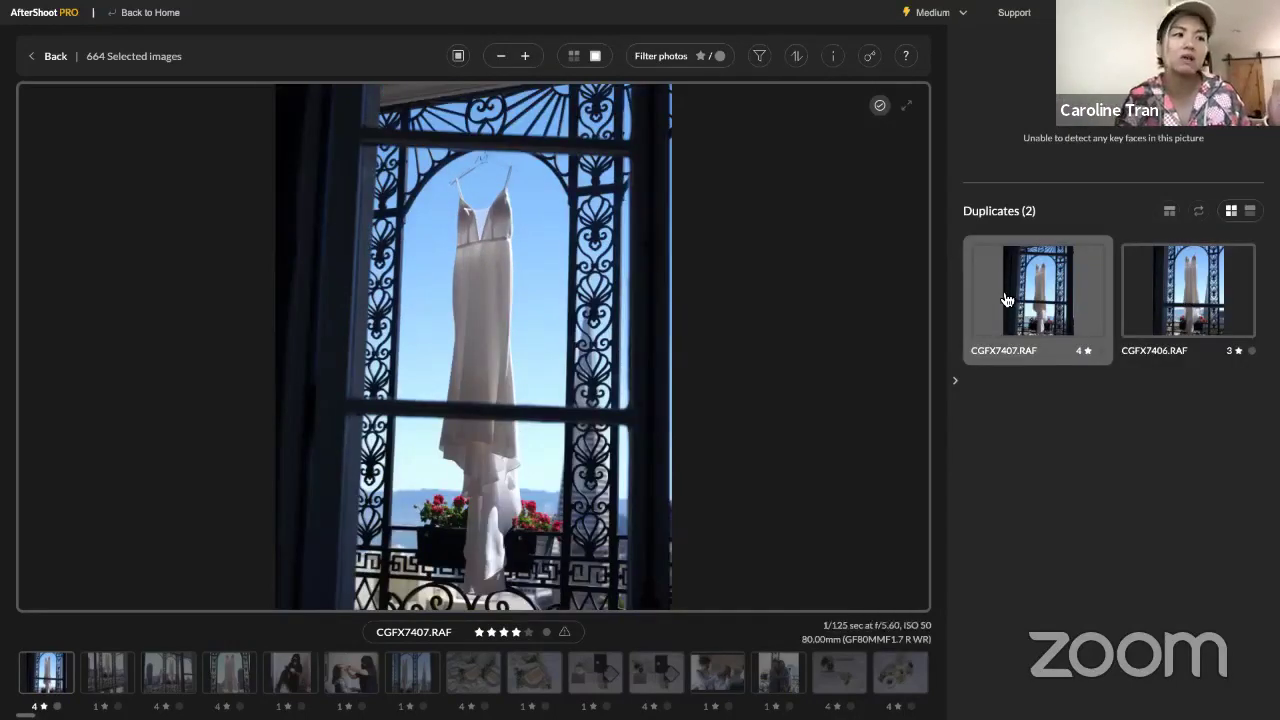
pyautogui.click(1200, 338)
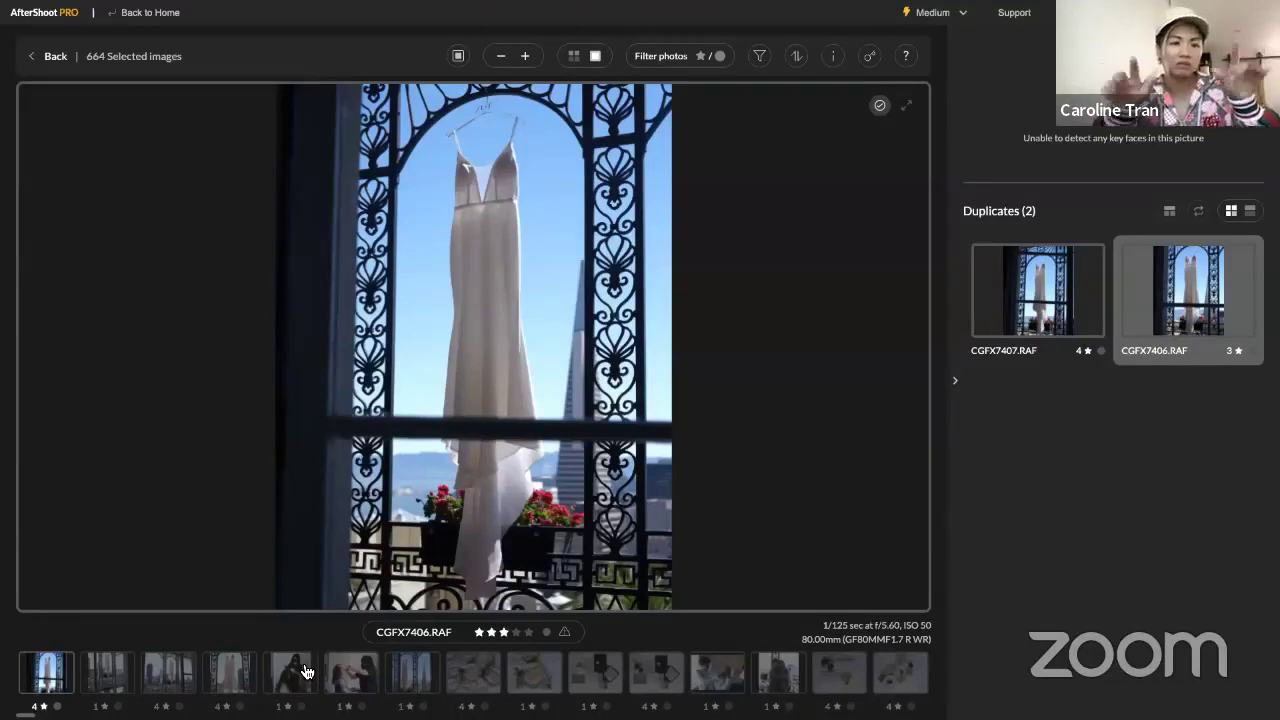
# Go on to the next duplicate group and compare CGFX7408.RAF, CGFX7409.RAF and CGFX7411.RAF
pyautogui.press('Right')
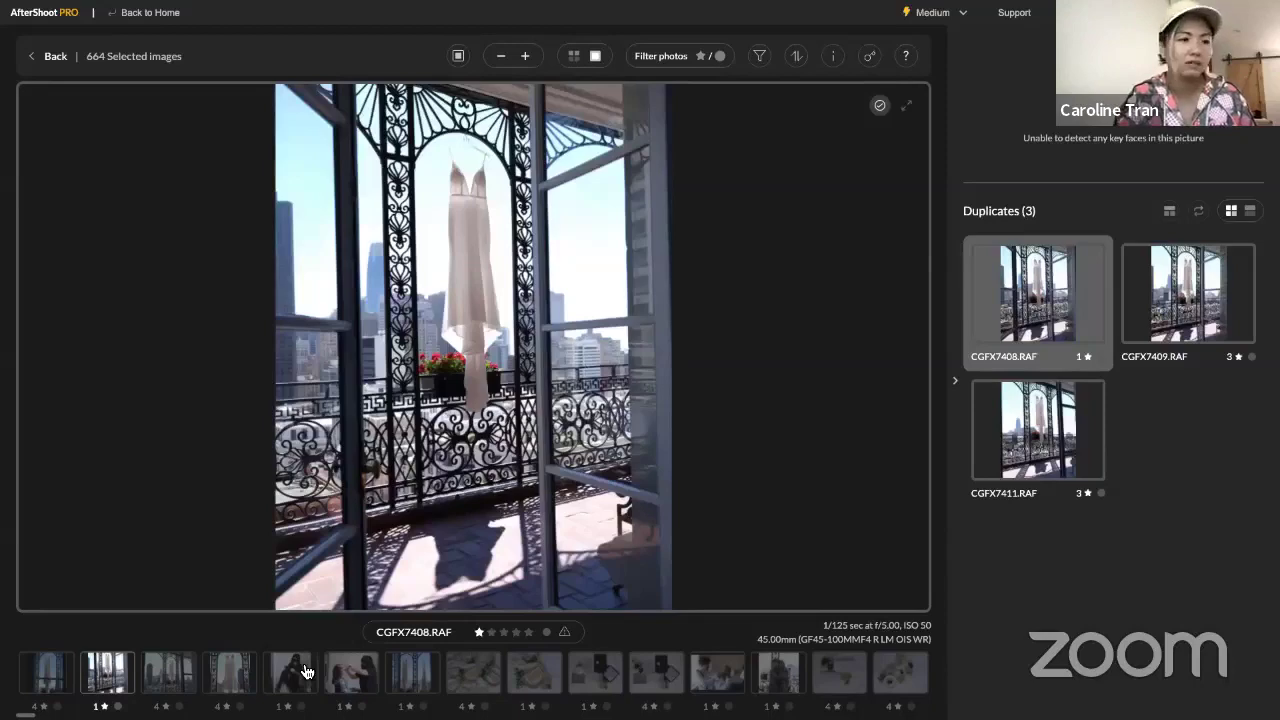
pyautogui.press('Right')
pyautogui.press('Right')
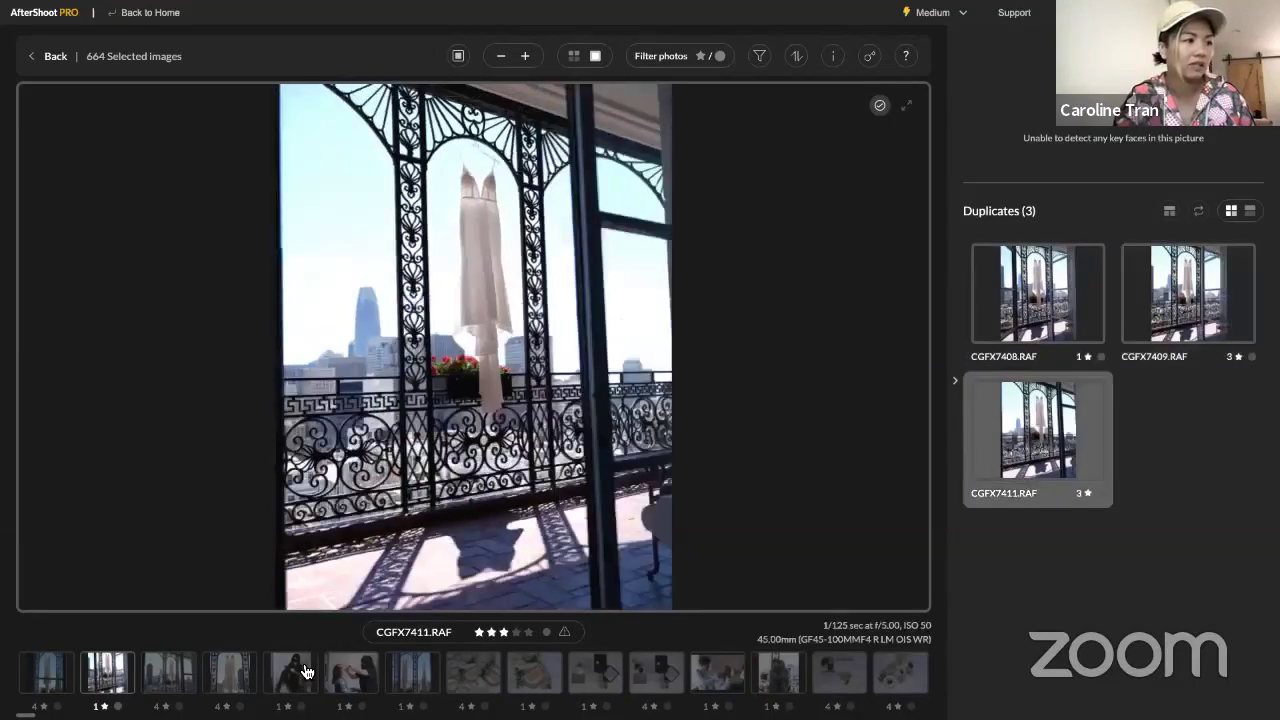
pyautogui.press('Left')
pyautogui.press('Left')
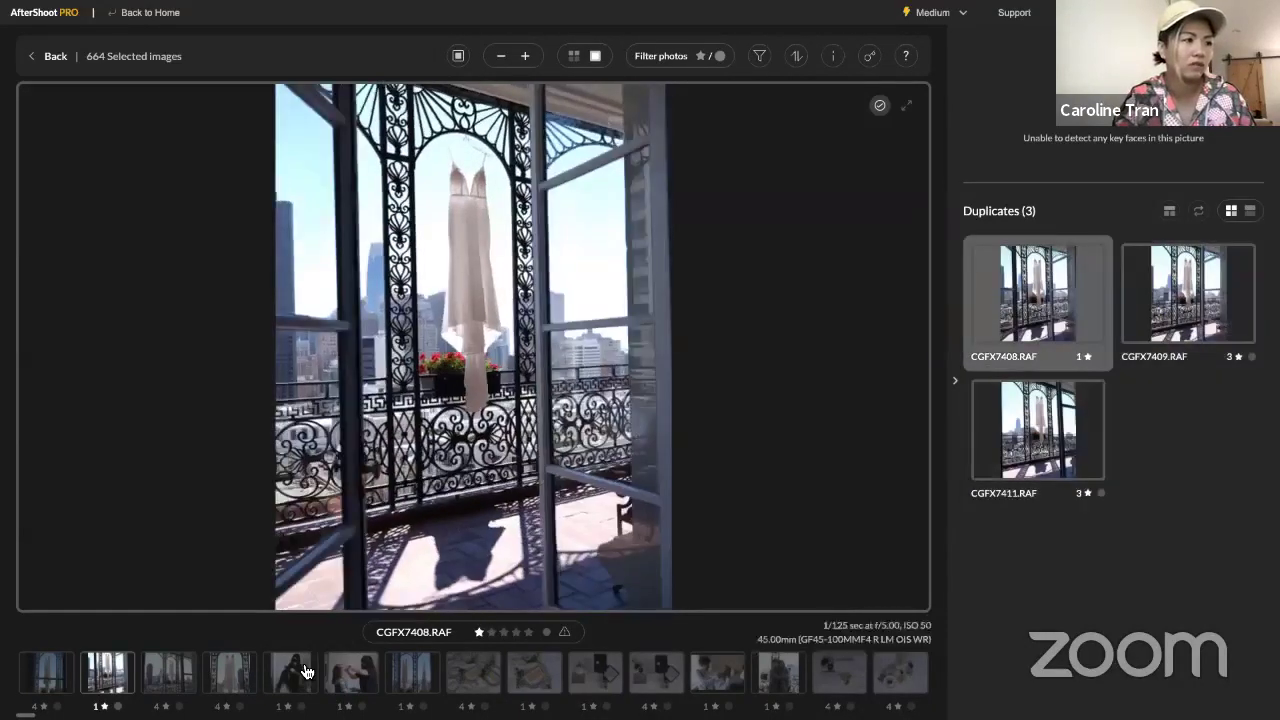
pyautogui.press('Right')
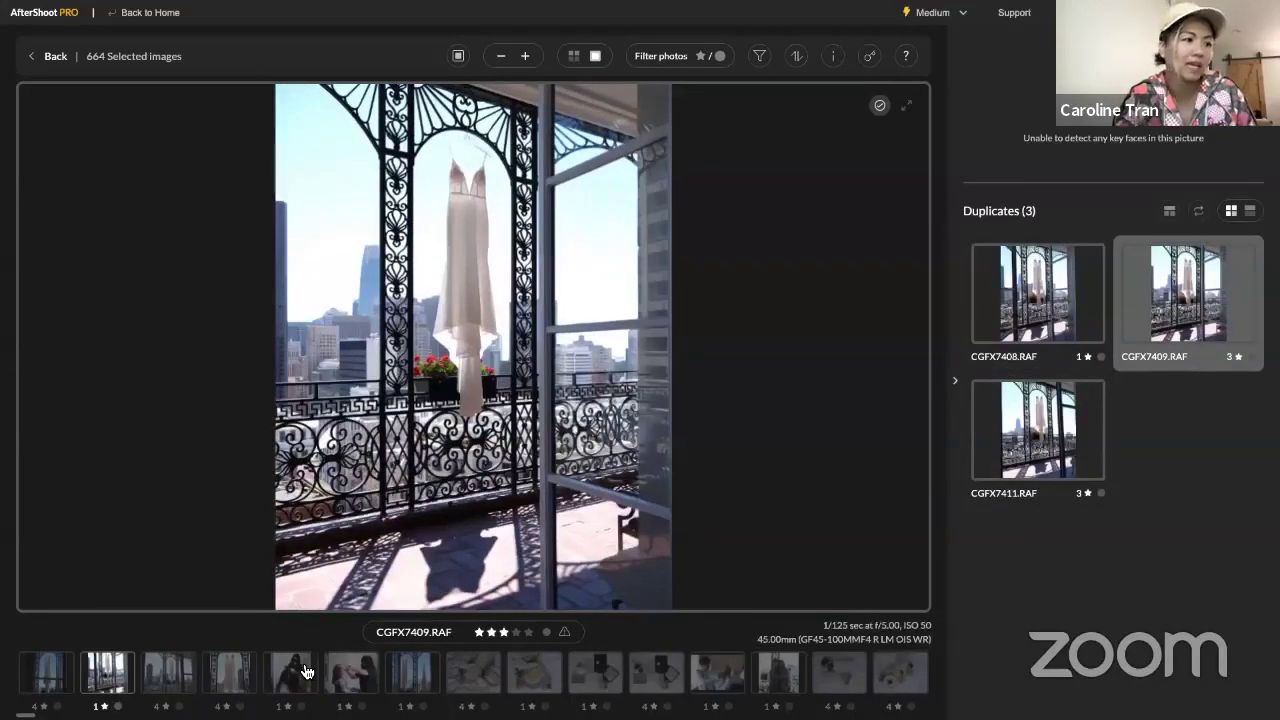
pyautogui.press('Left')
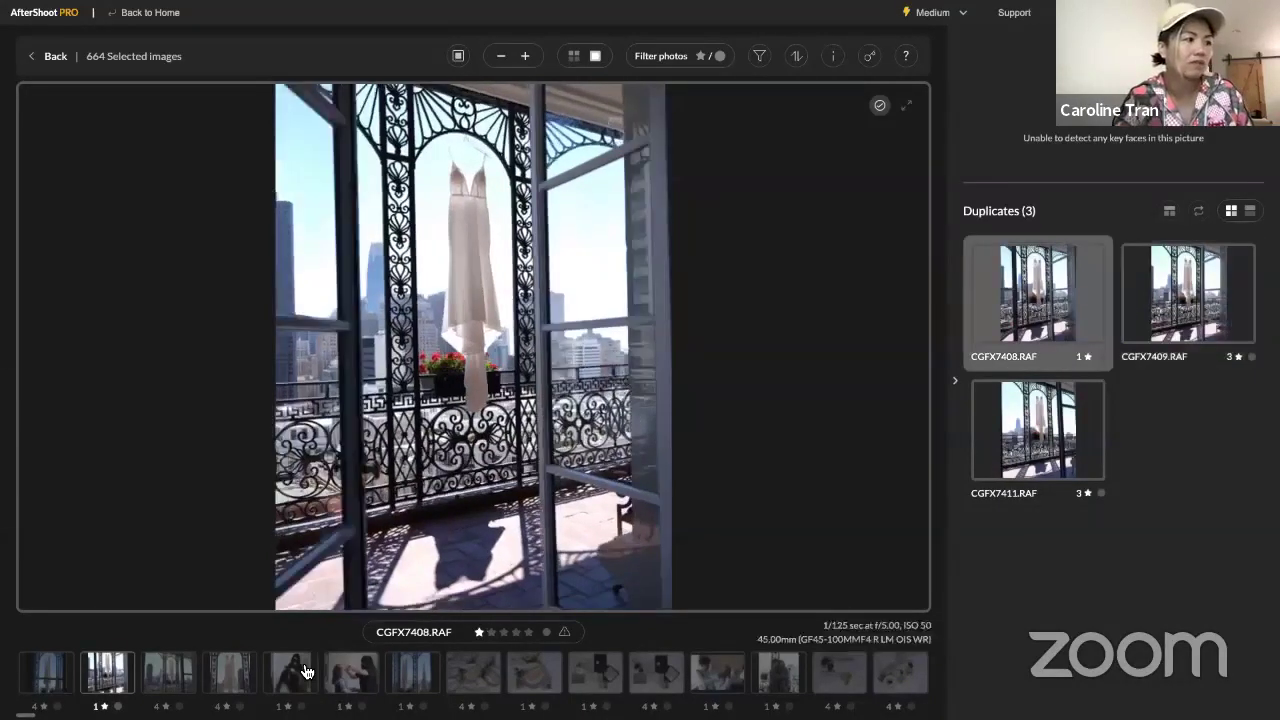
# Rate the duplicate CGFX7409.RAF one star, and reject its duplicate CGFX7411.RAF
pyautogui.press('Right')
pyautogui.press('1')
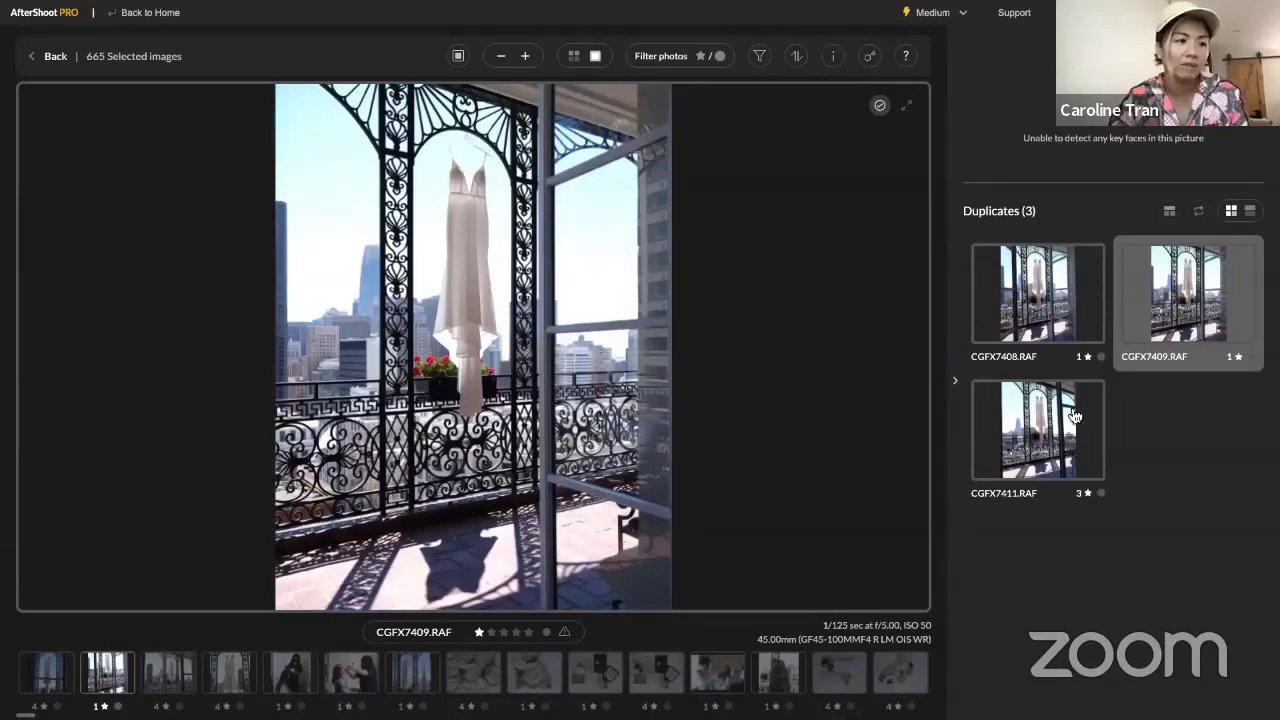
pyautogui.click(1072, 444)
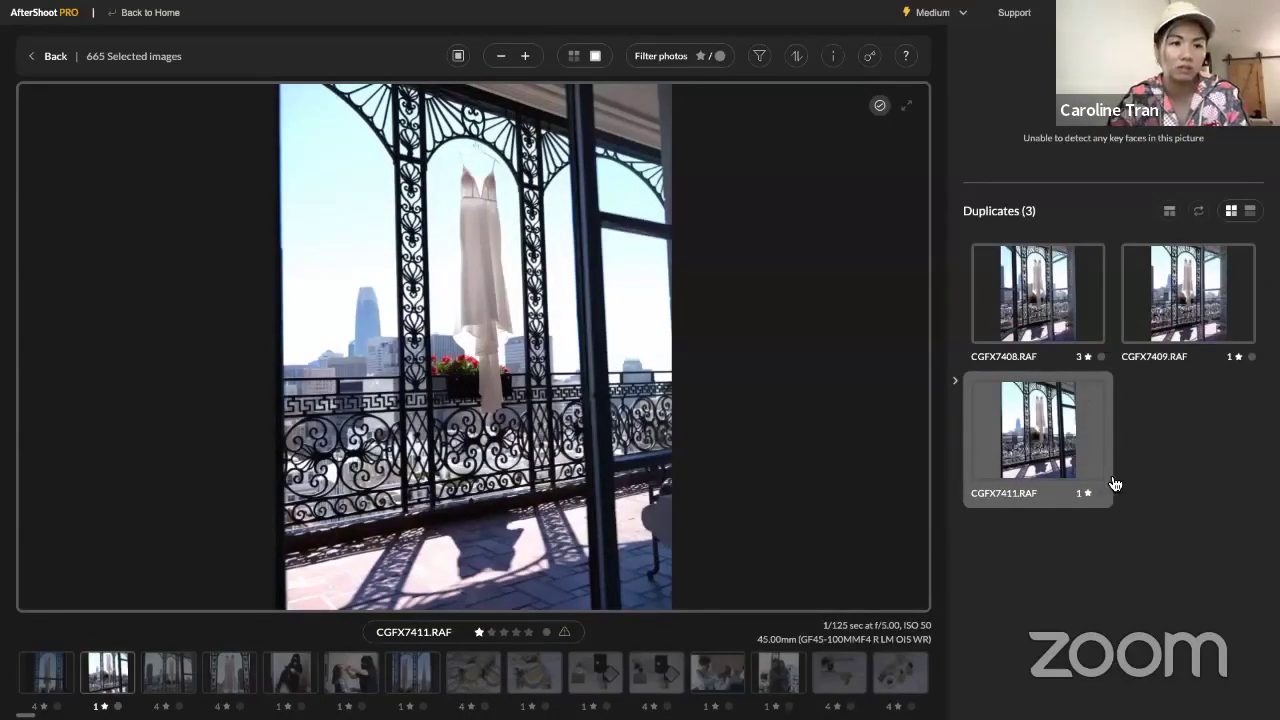
pyautogui.press('x')
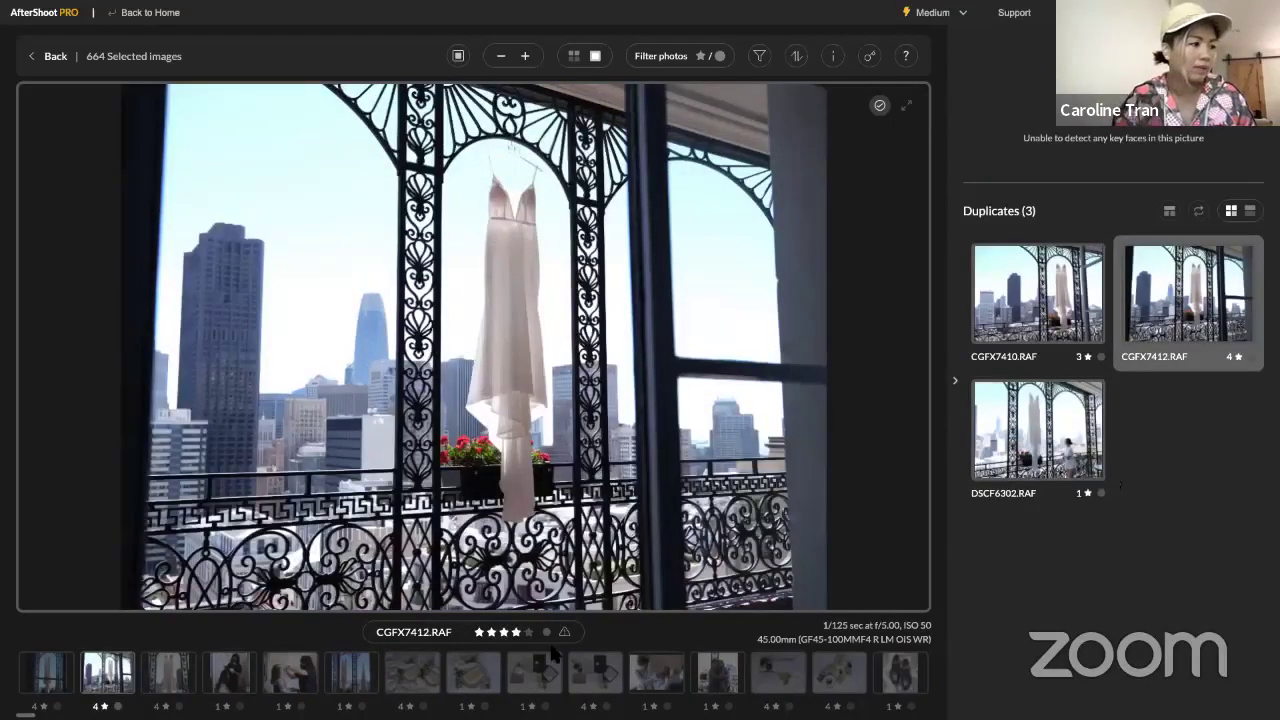
# View the next selected photos through CGFX7420.RAF in Loupe View, and return to the album grid
pyautogui.press('Right')
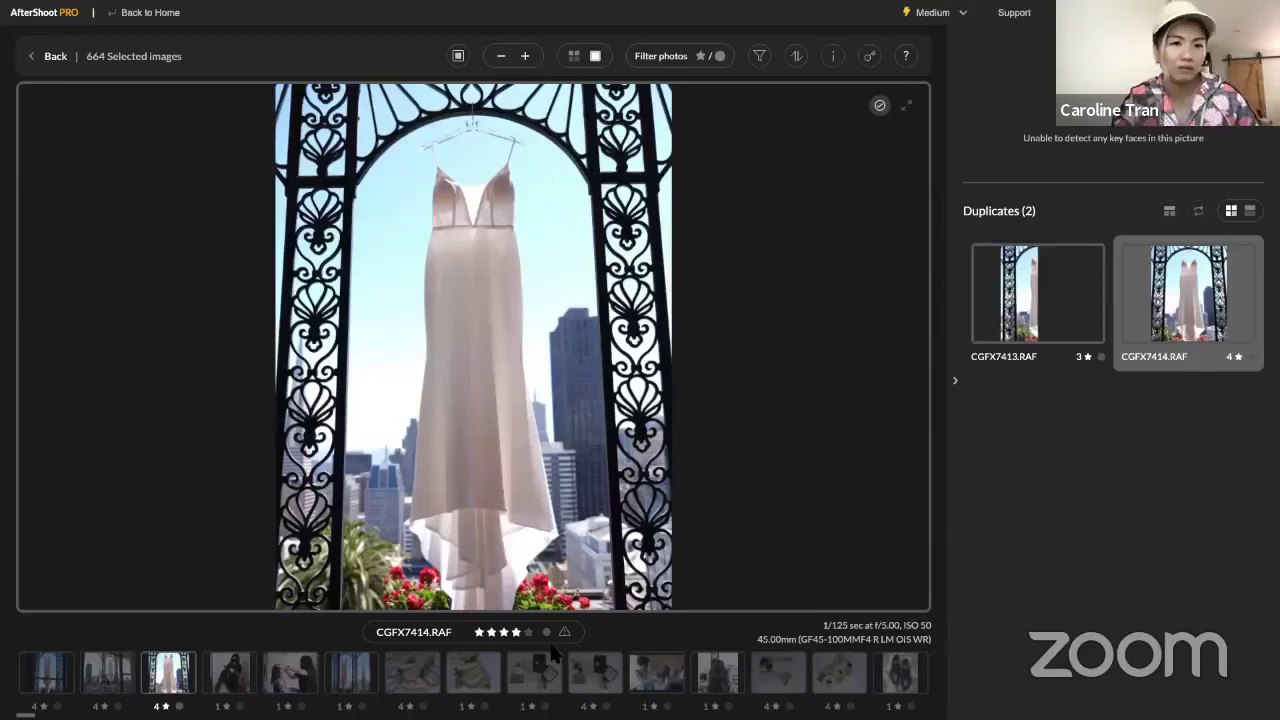
pyautogui.press('Right')
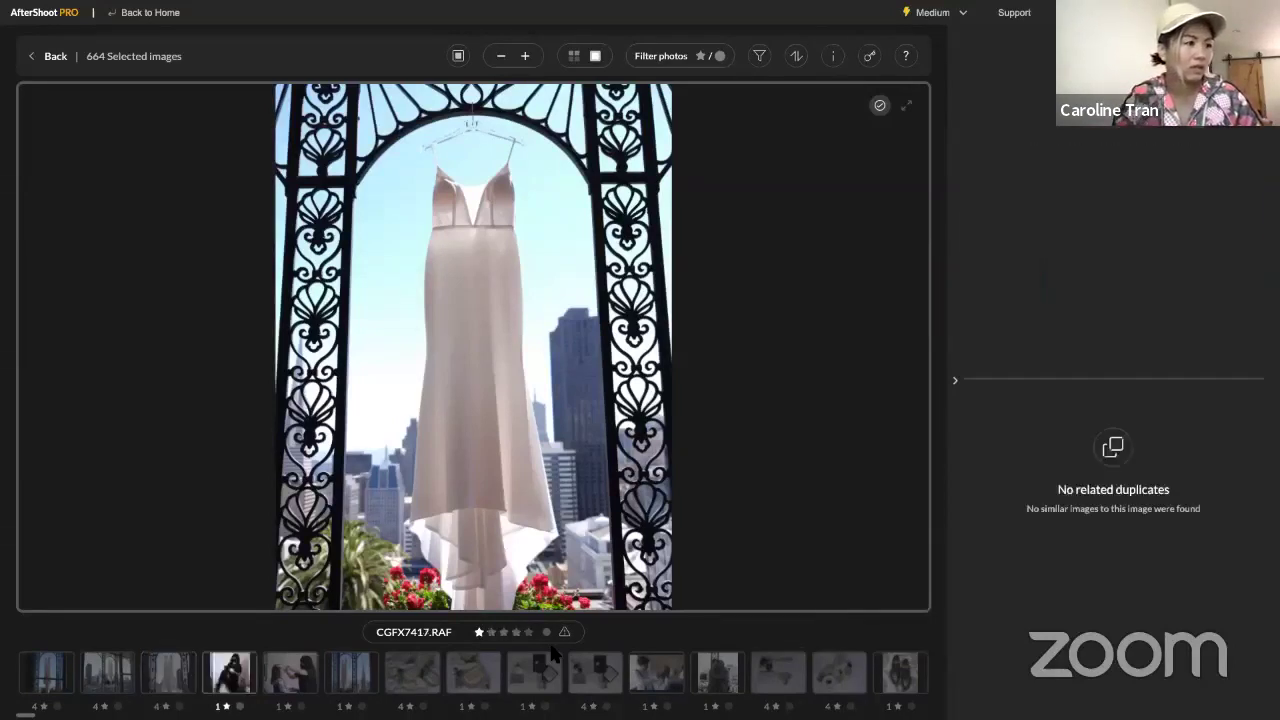
pyautogui.press('Right')
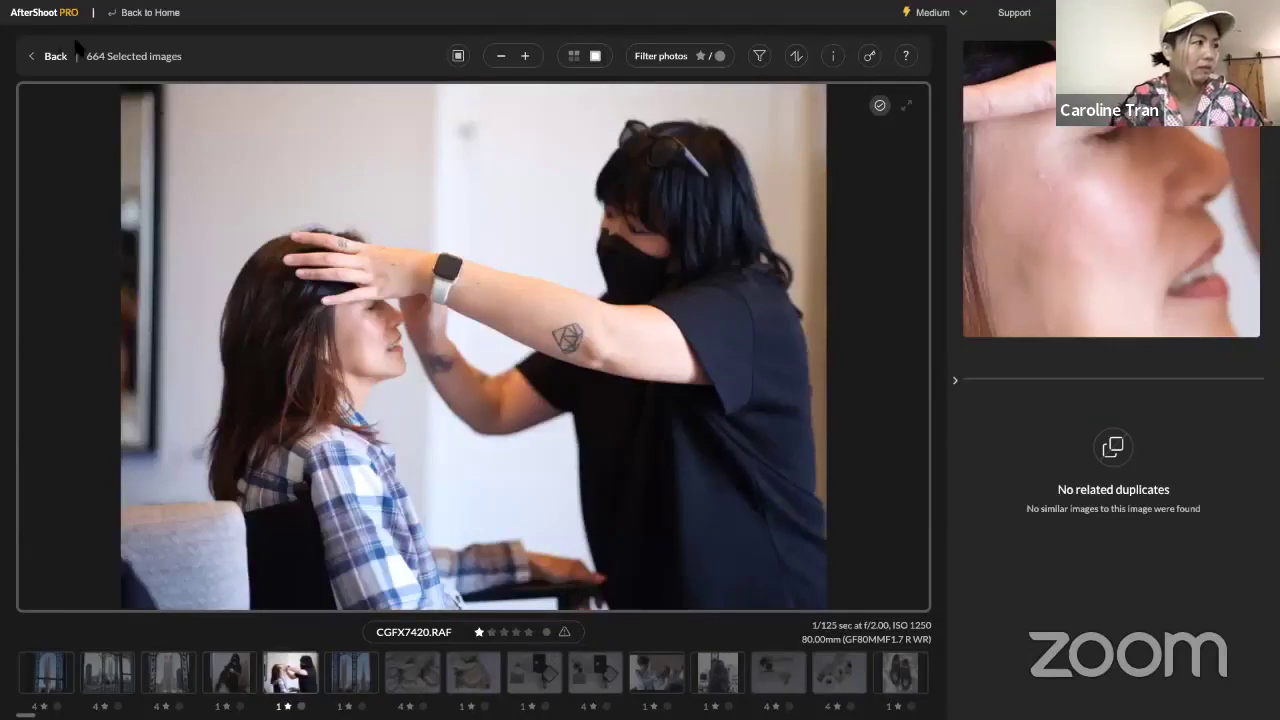
pyautogui.click(53, 60)
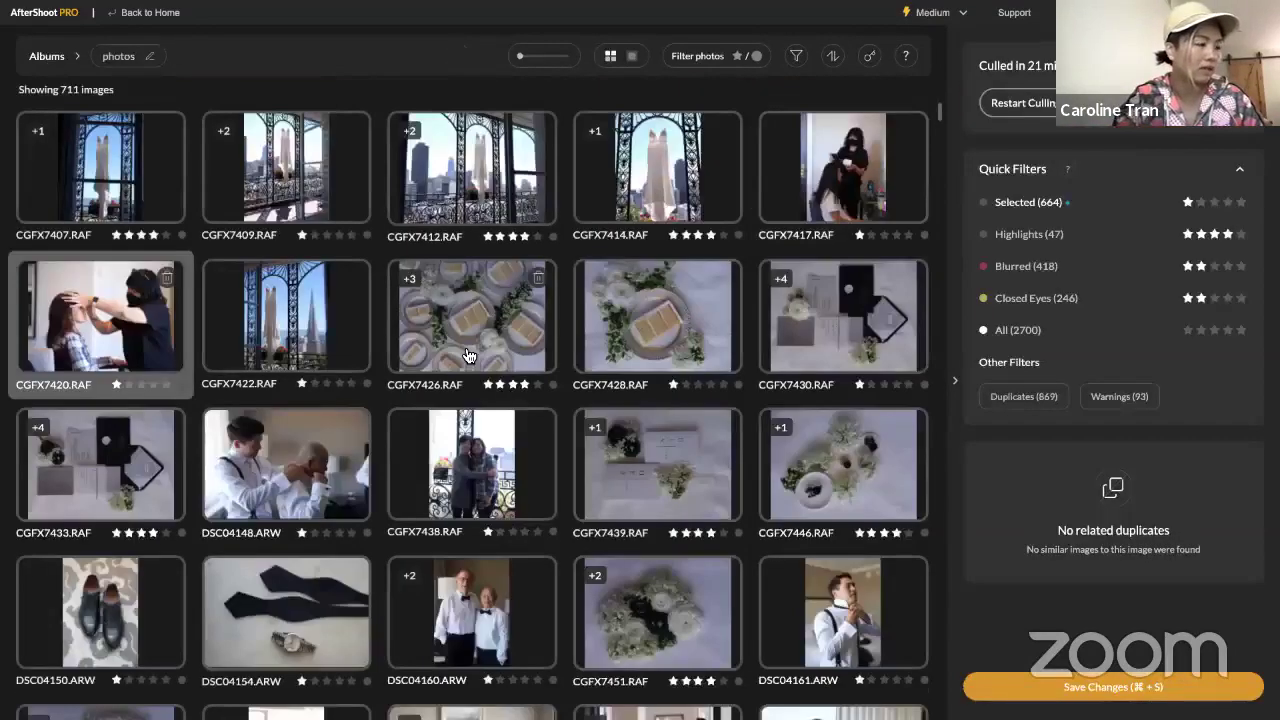
# Open the cake photo CGFX7426.RAF in Loupe View, review its duplicates through CGFX7427.RAF, and return to the album grid
pyautogui.doubleClick(483, 343)
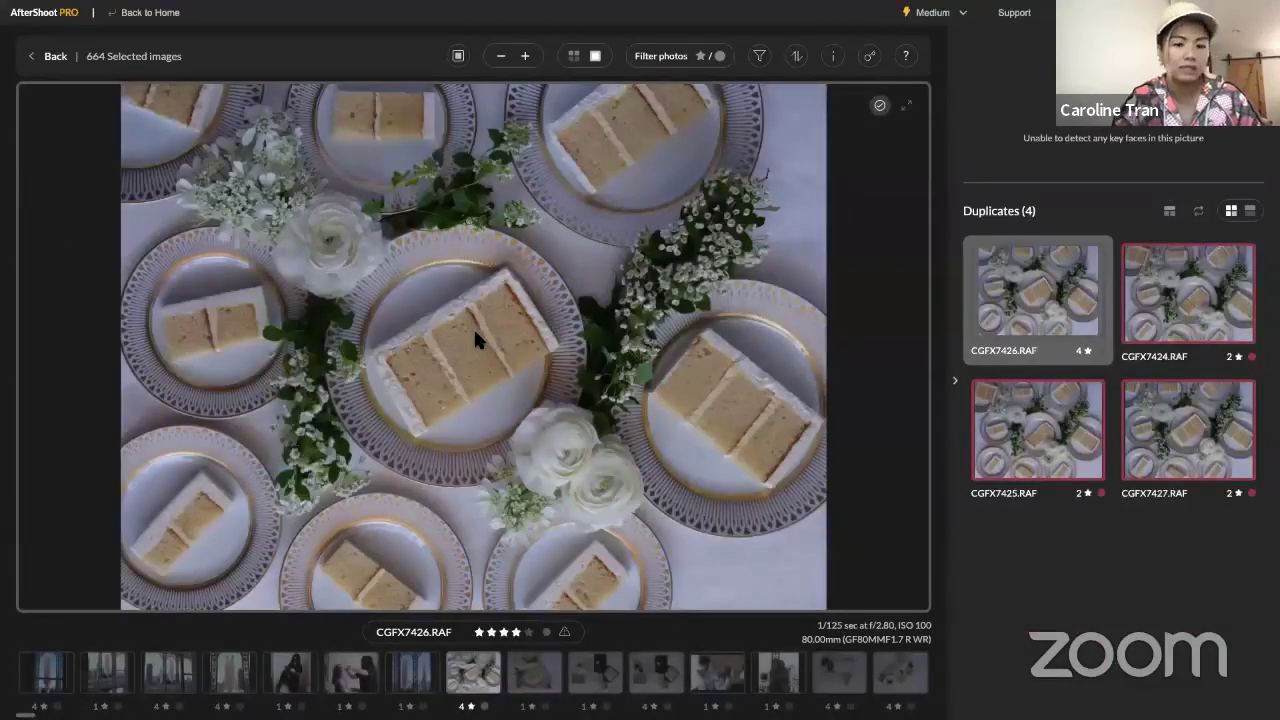
pyautogui.press('Right')
pyautogui.press('Right')
pyautogui.press('Right')
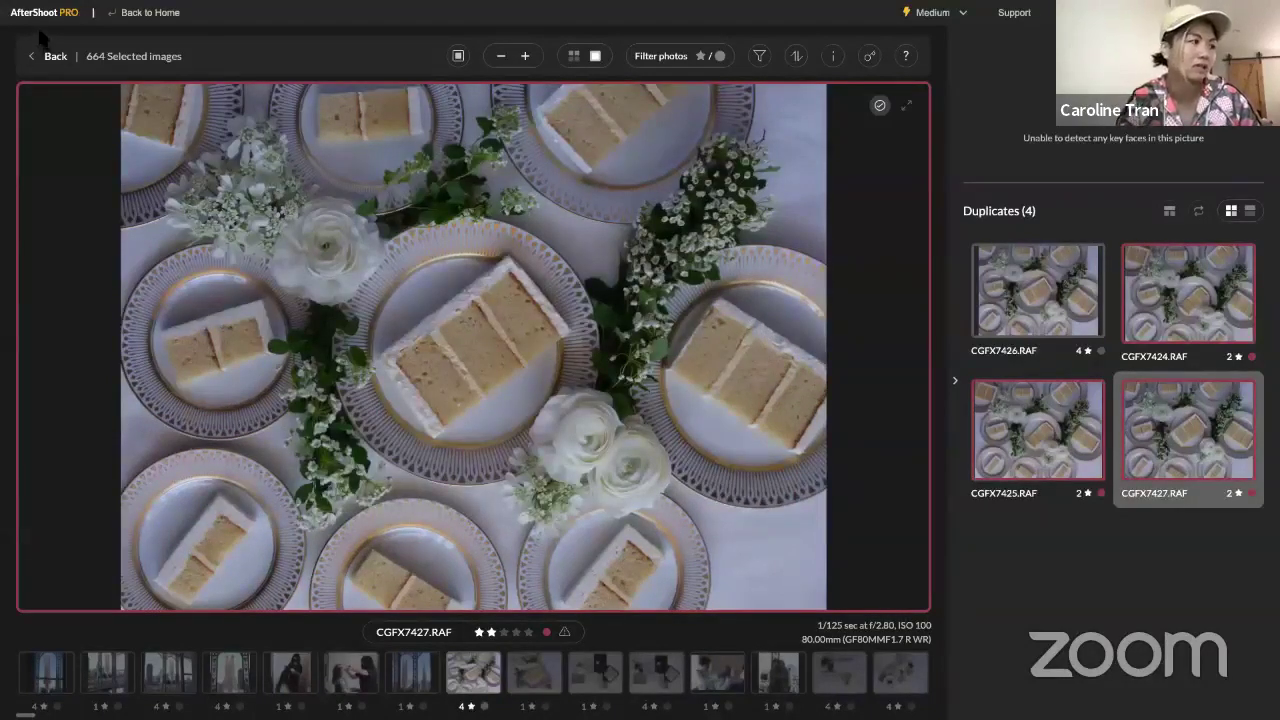
pyautogui.click(53, 59)
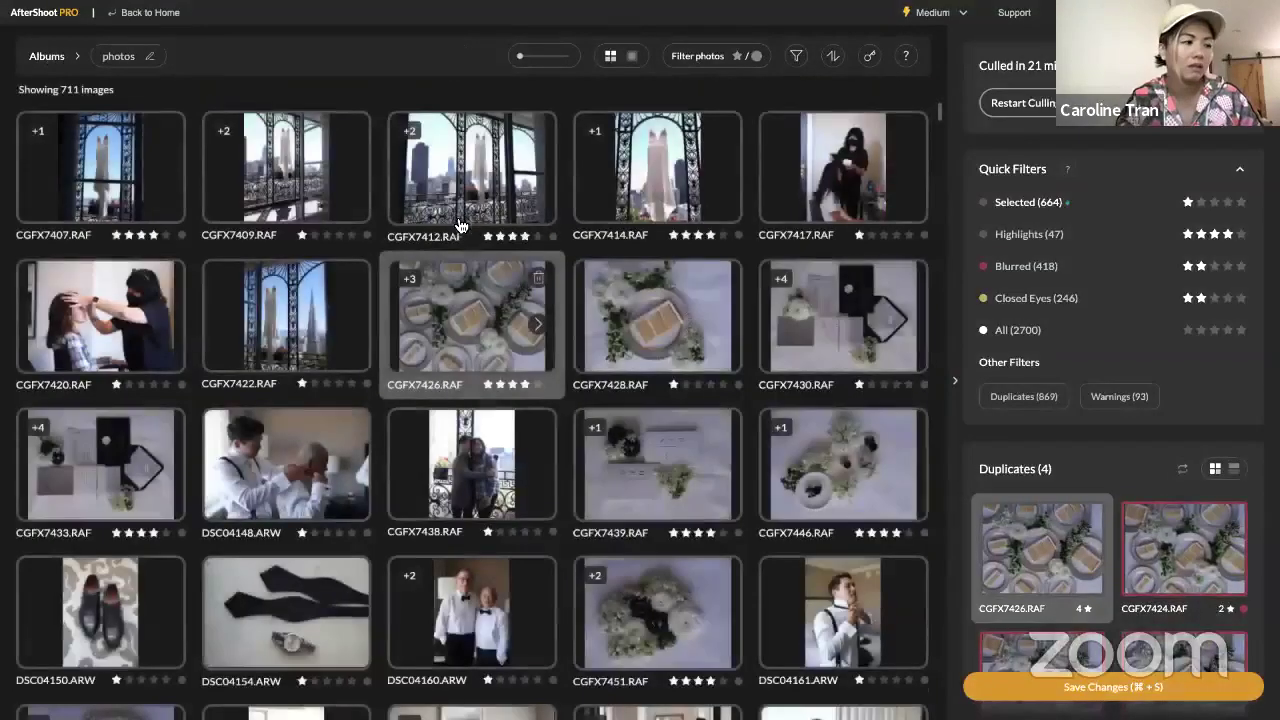
# Look through the selected wedding photos in the album grid, from the detail shots to the guest photos
pyautogui.scroll(-2, 538, 494)
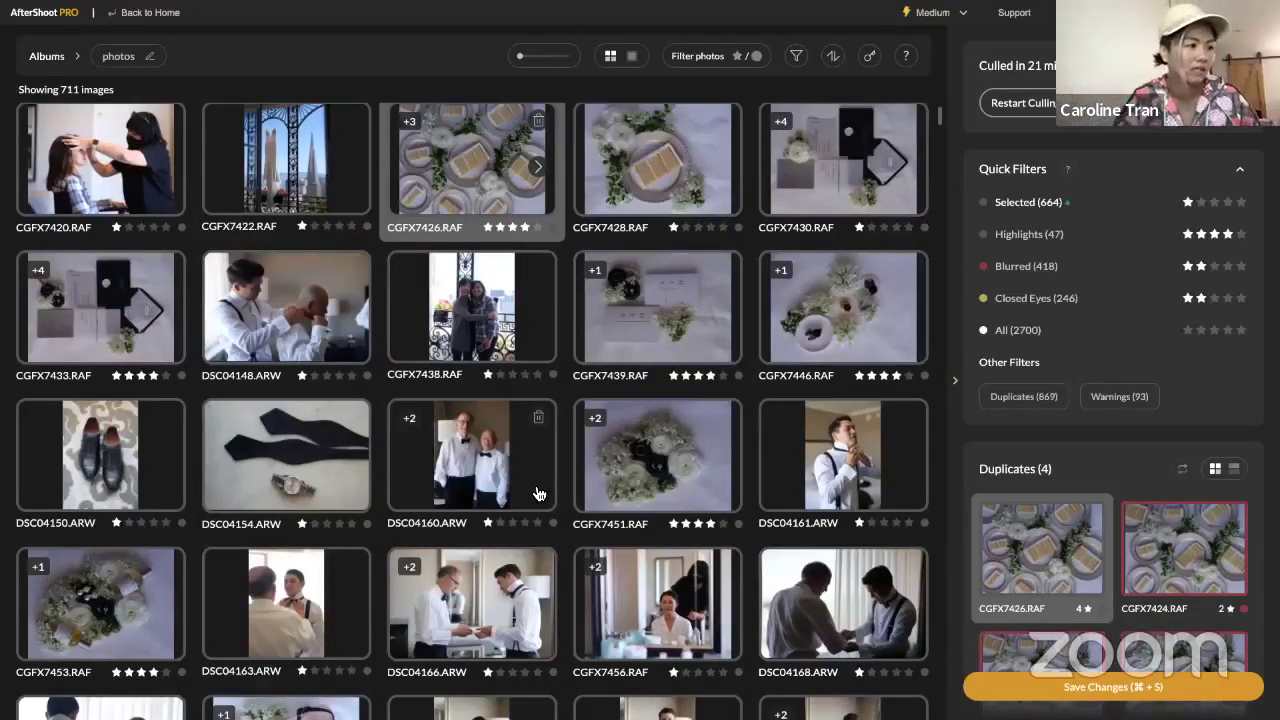
pyautogui.scroll(-10, 538, 494)
pyautogui.scroll(-5, 652, 566)
pyautogui.scroll(-5, 650, 565)
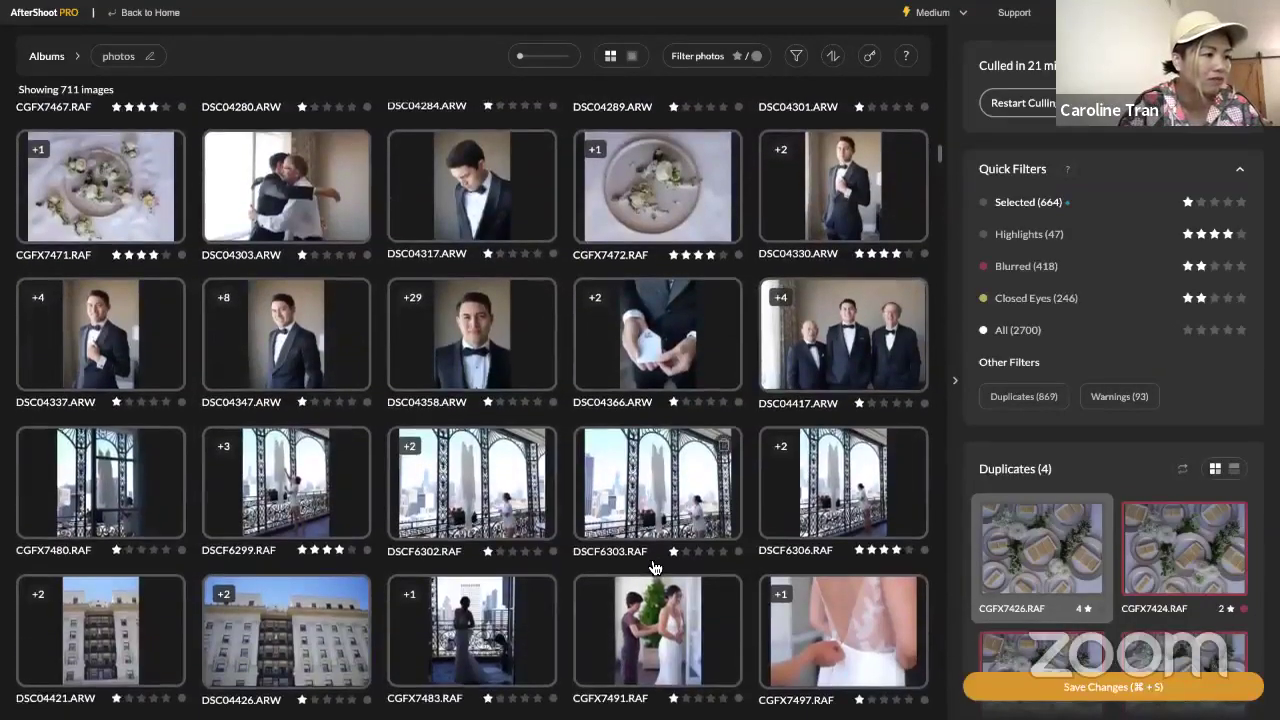
pyautogui.scroll(-20, 650, 565)
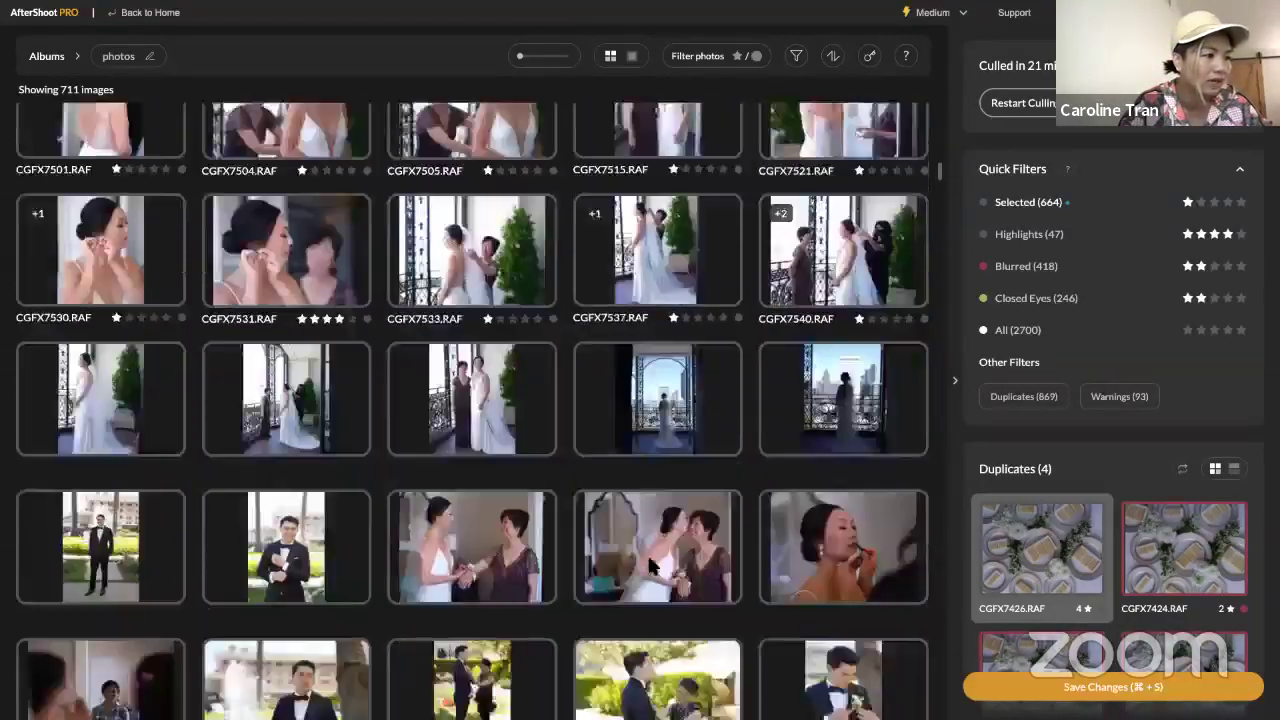
pyautogui.scroll(-20, 668, 500)
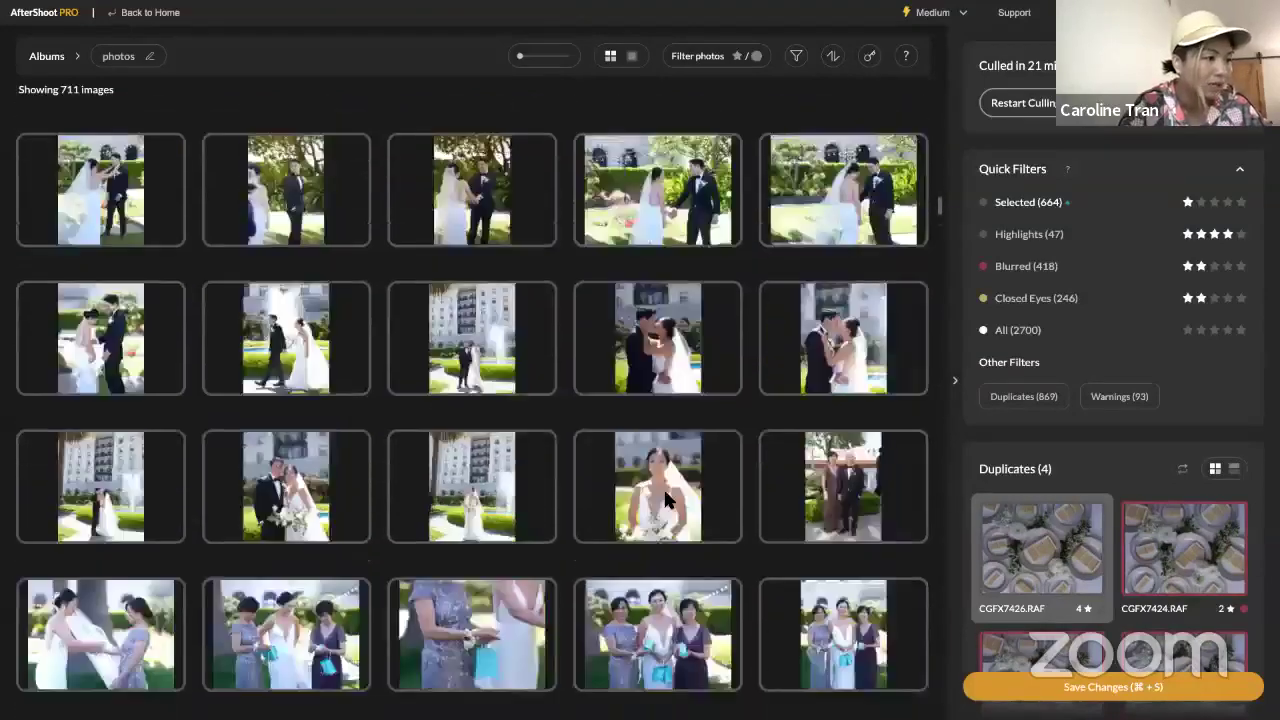
pyautogui.scroll(-3, 668, 500)
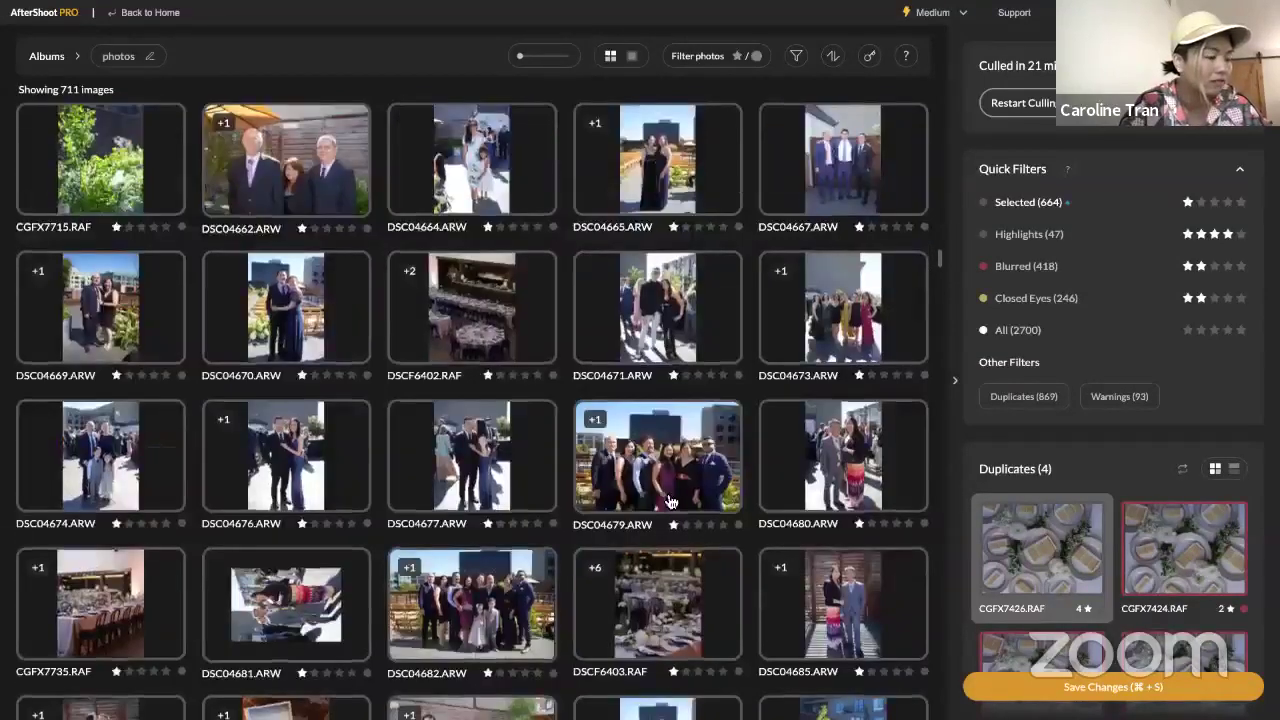
pyautogui.scroll(-3, 662, 470)
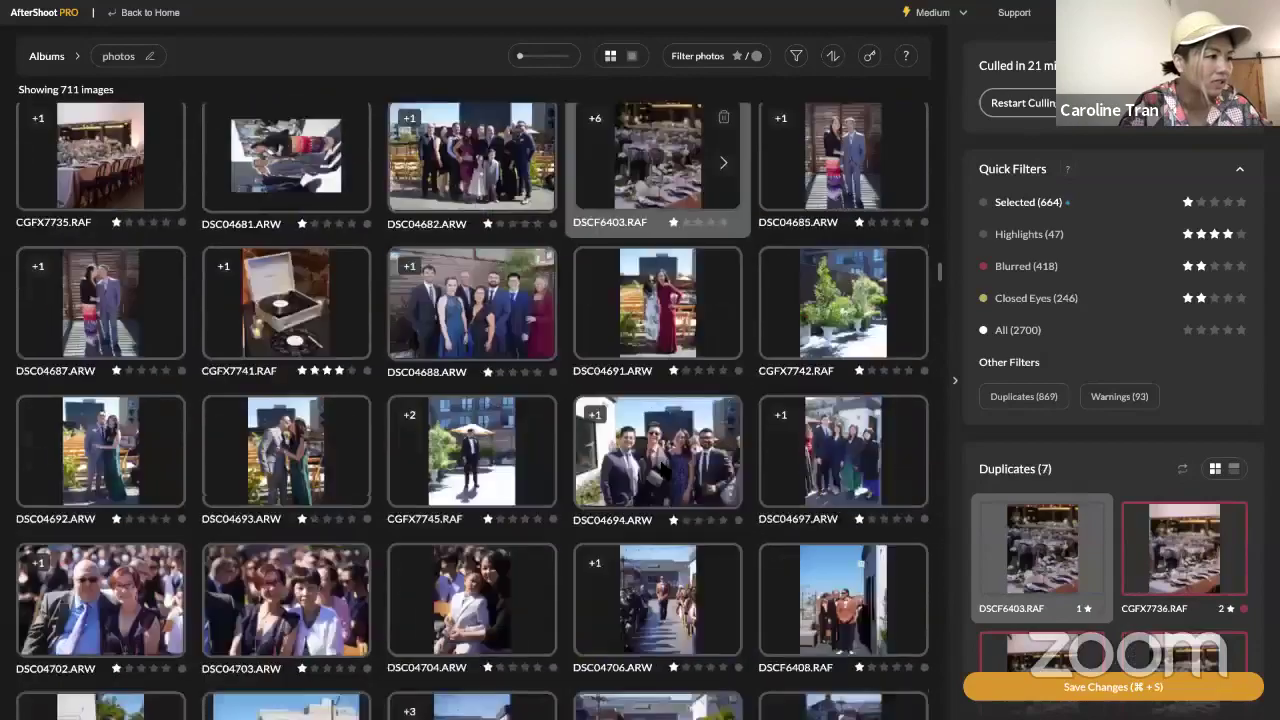
# Look through the ceremony, family and couple photos in the album grid, and go back to the children's group photos
pyautogui.scroll(-15, 665, 472)
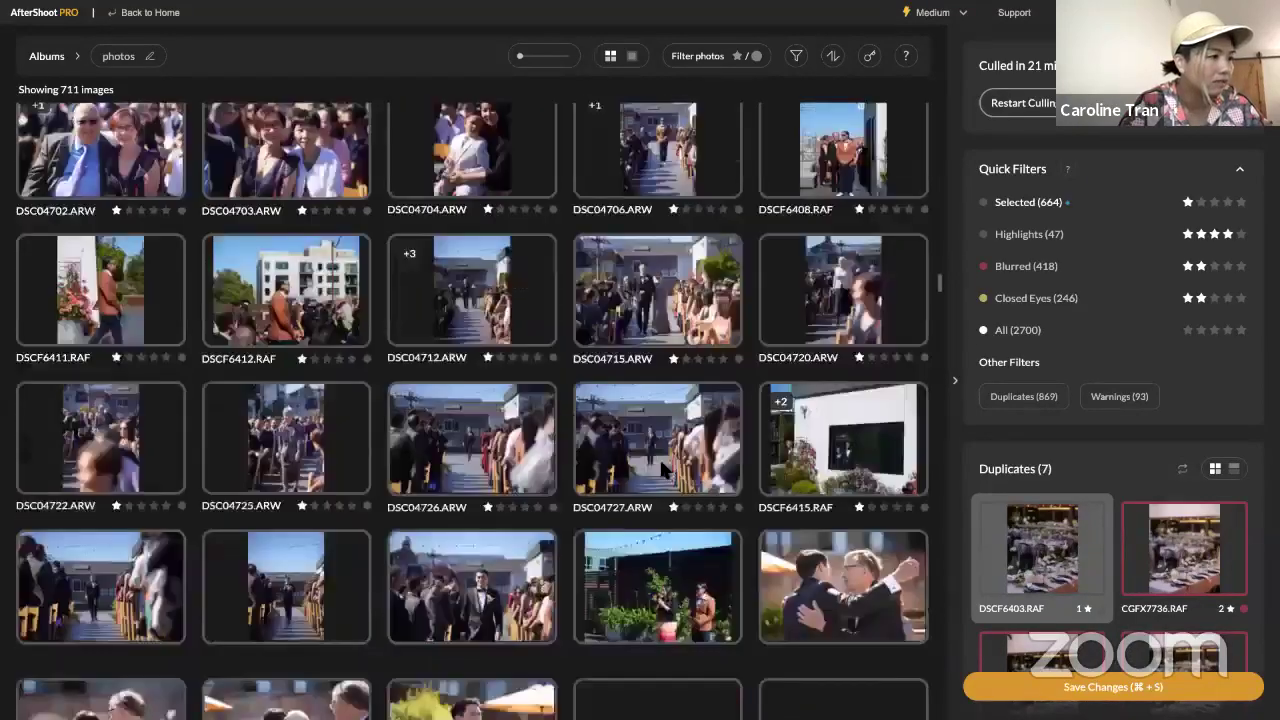
pyautogui.scroll(-20, 667, 473)
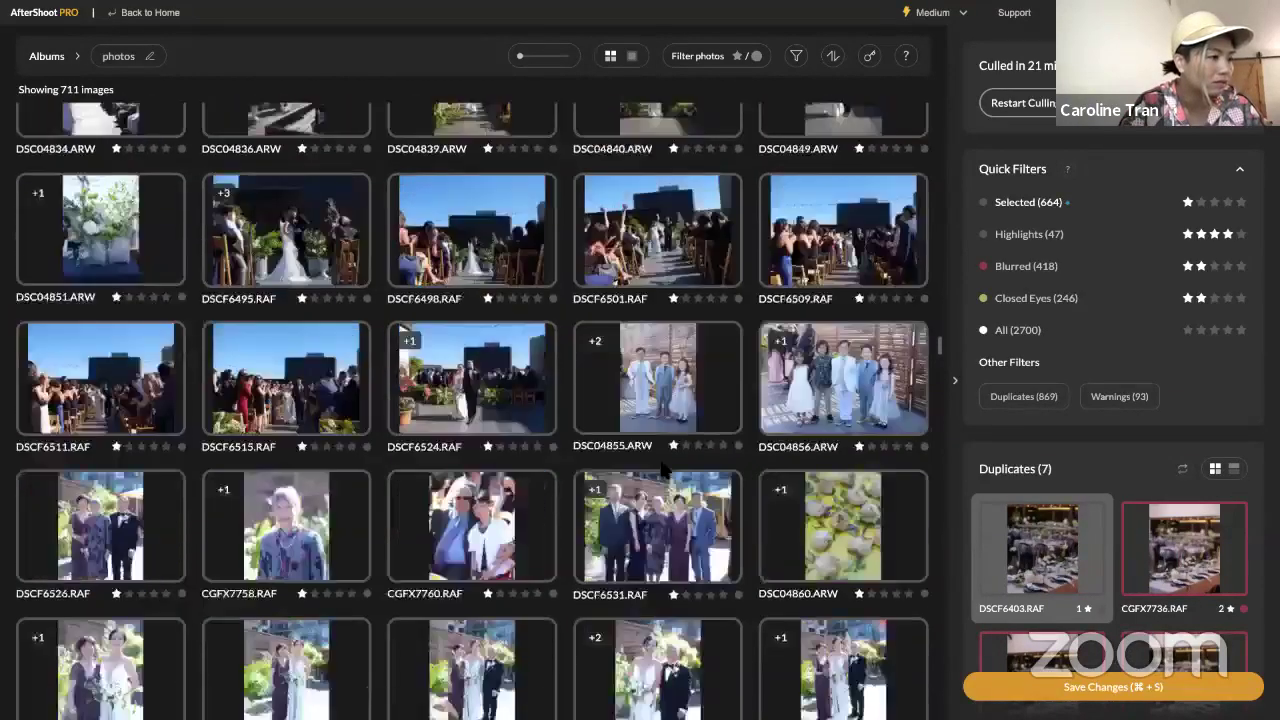
pyautogui.scroll(-20, 665, 472)
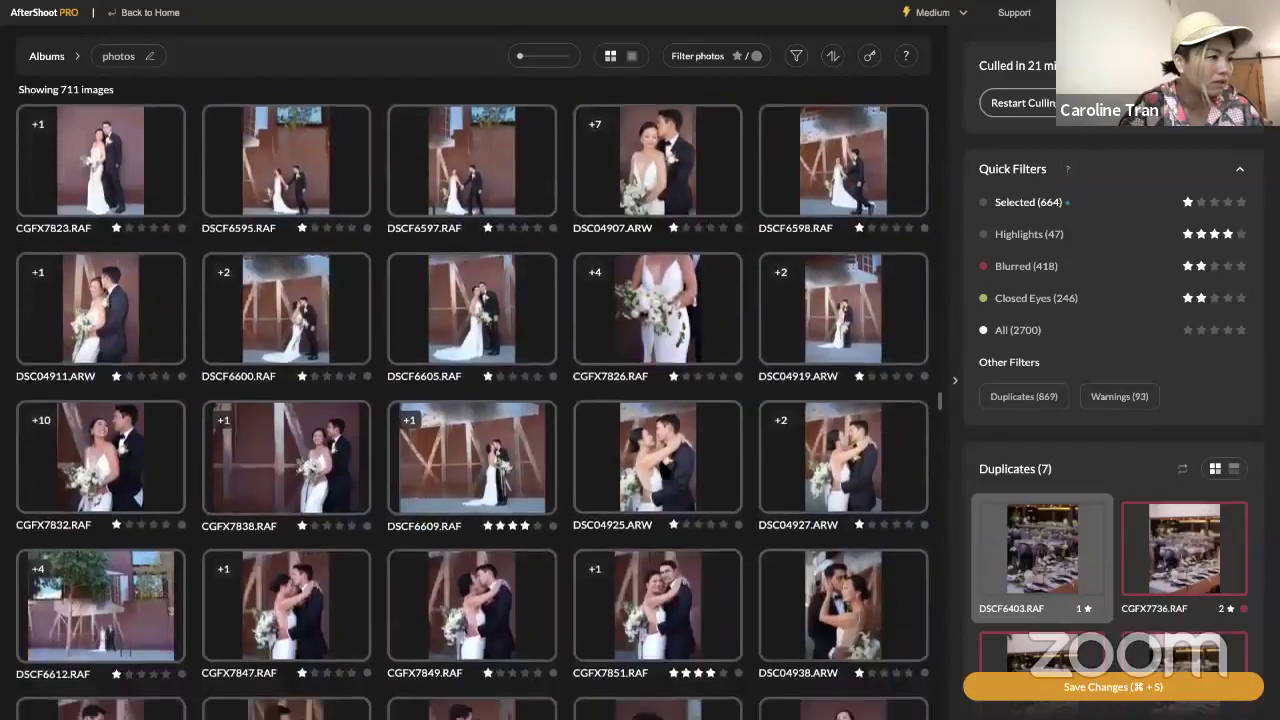
pyautogui.scroll(15, 665, 472)
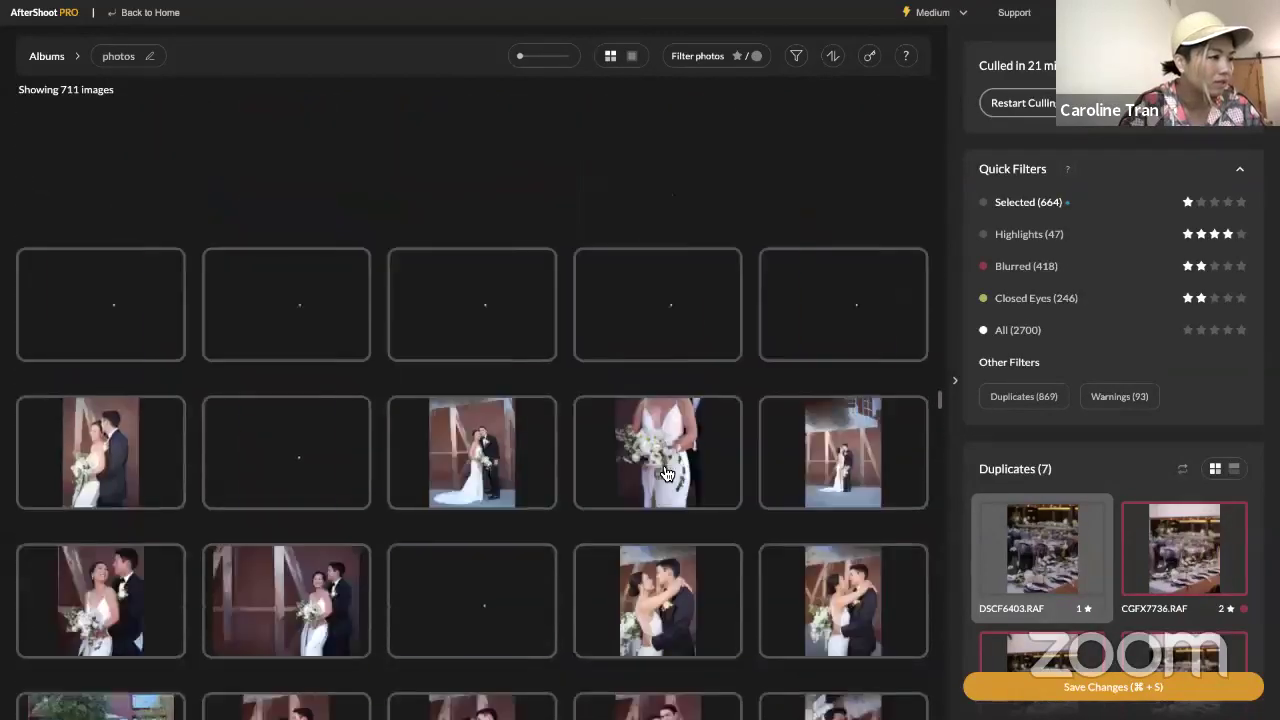
pyautogui.scroll(3, 665, 472)
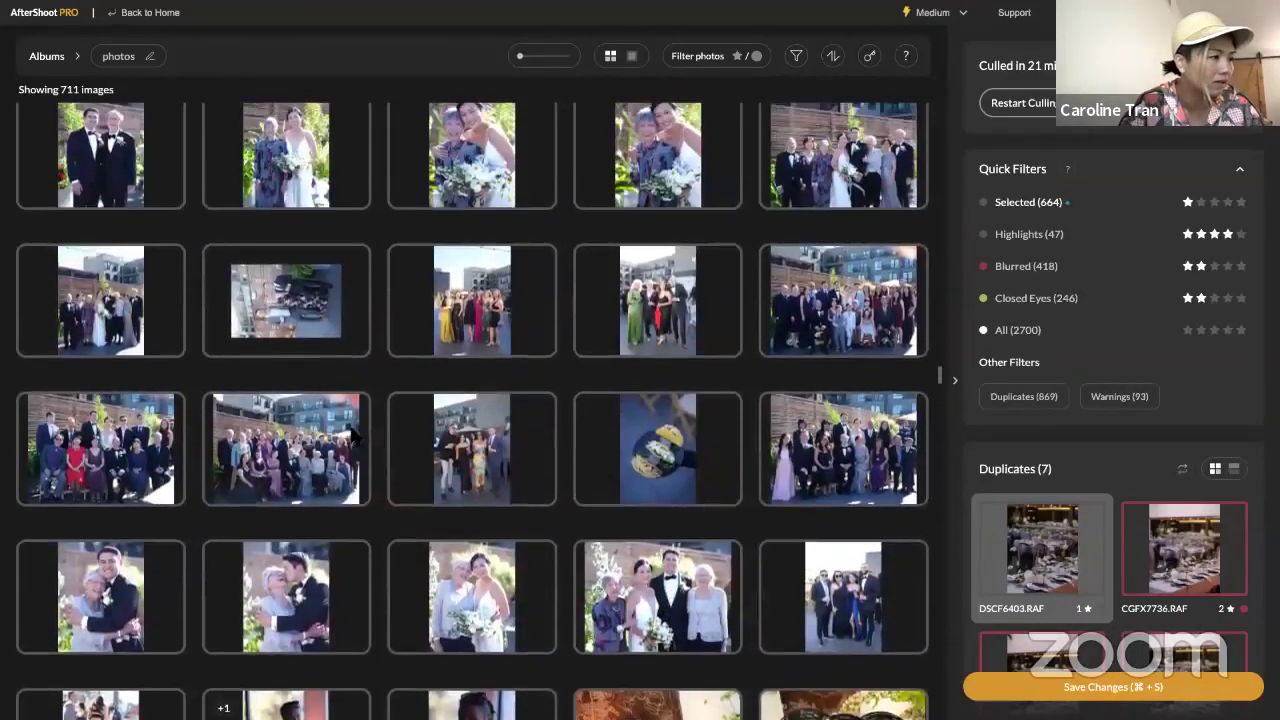
pyautogui.scroll(5, 287, 453)
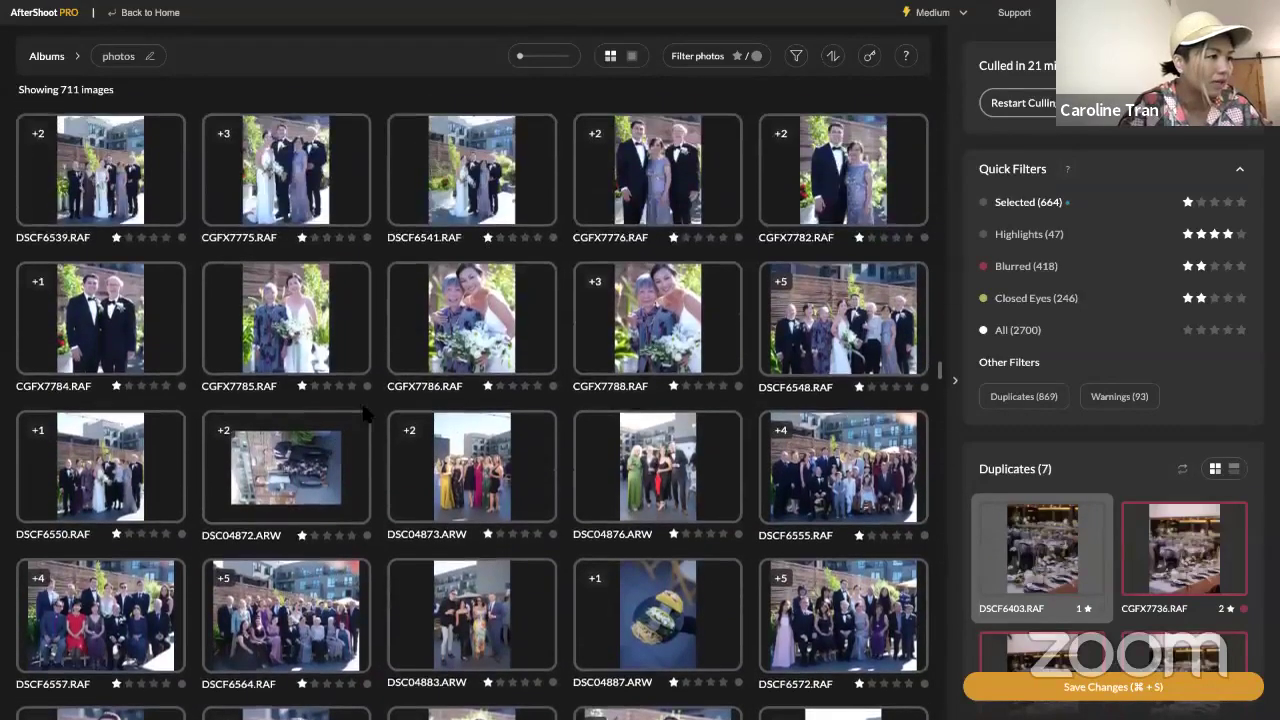
pyautogui.scroll(3, 366, 414)
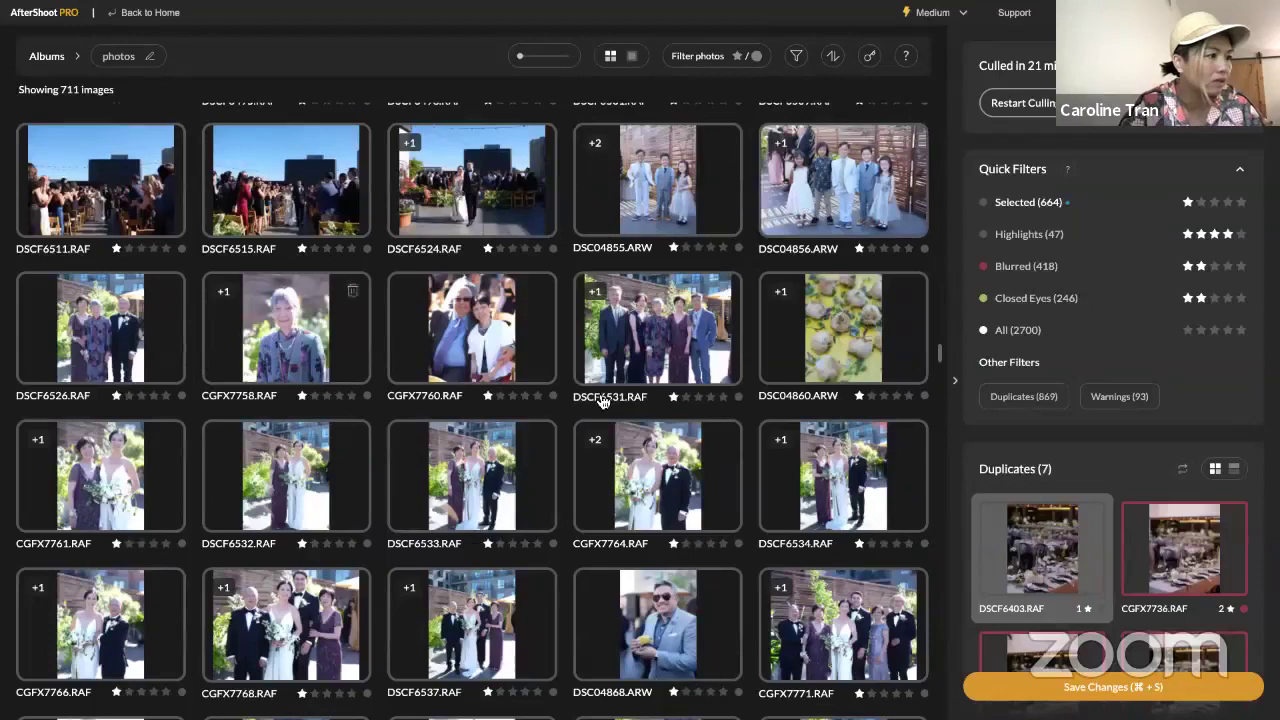
# Open the children's group photo DSC04856.ARW in Loupe View and compare it with its duplicate DSC04857.ARW
pyautogui.doubleClick(836, 177)
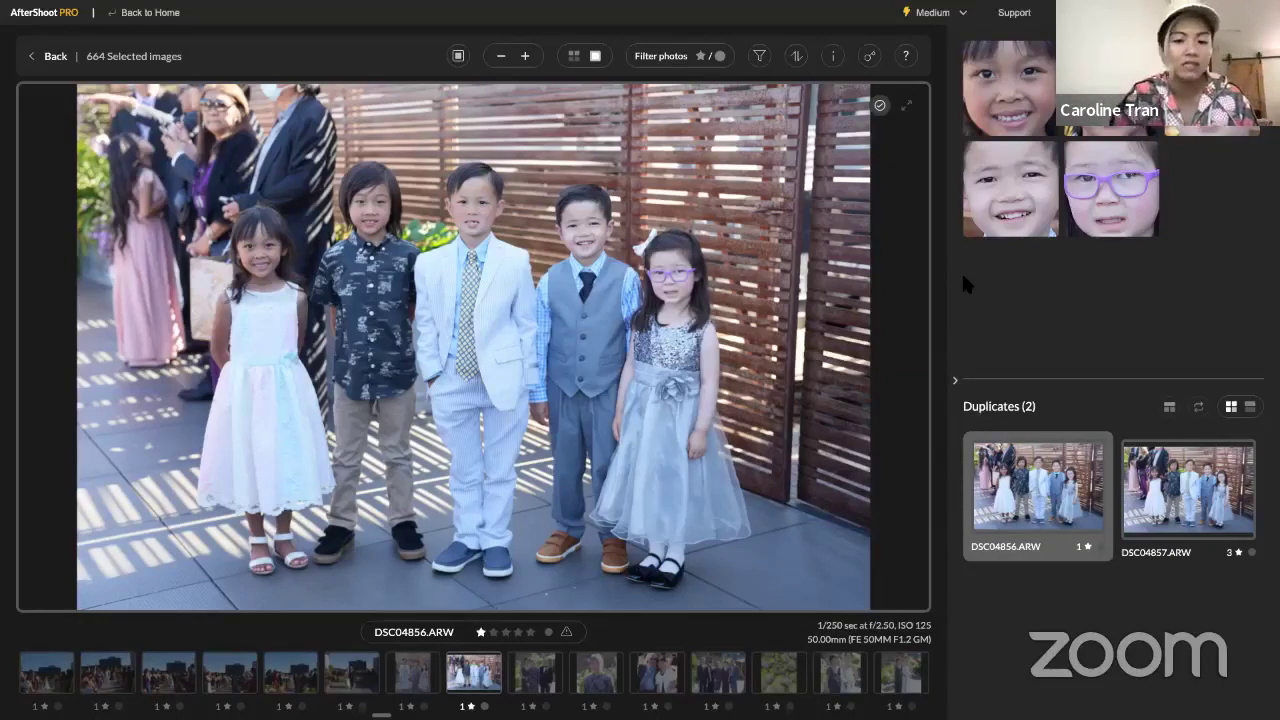
pyautogui.press('Right')
pyautogui.press('Left')
pyautogui.press('Right')
pyautogui.press('Left')
pyautogui.press('Right')
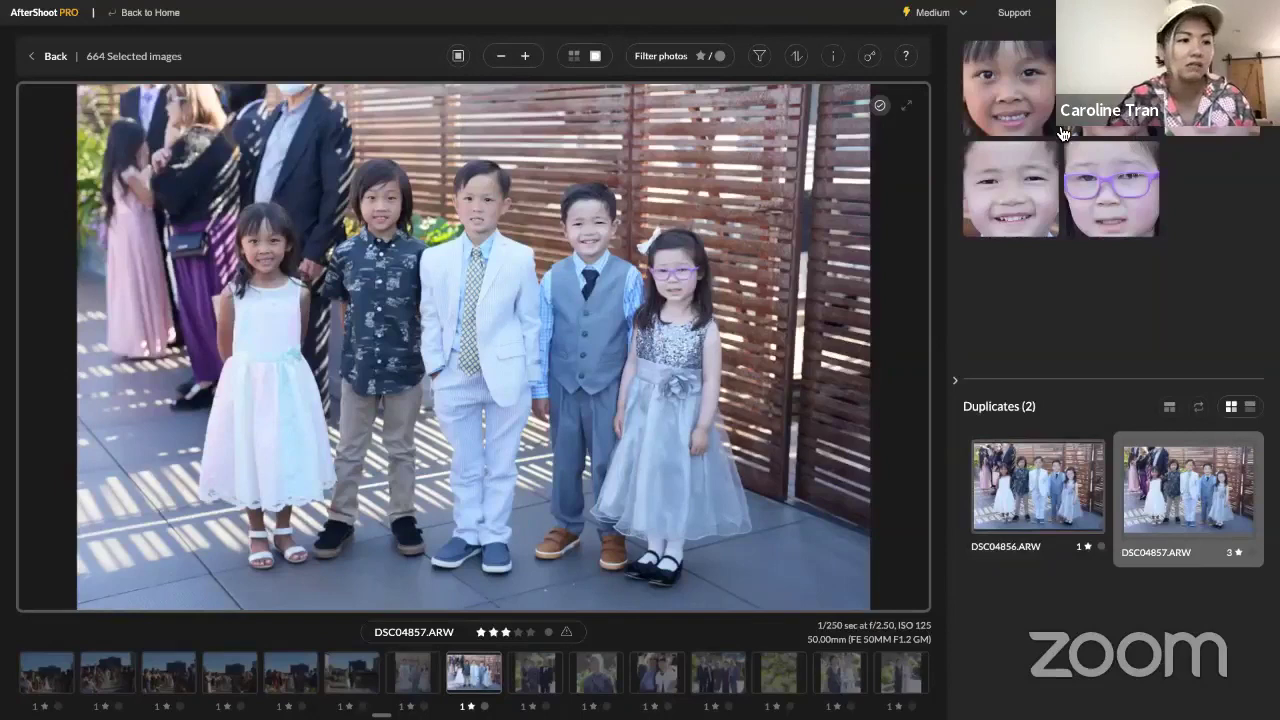
pyautogui.press('Left')
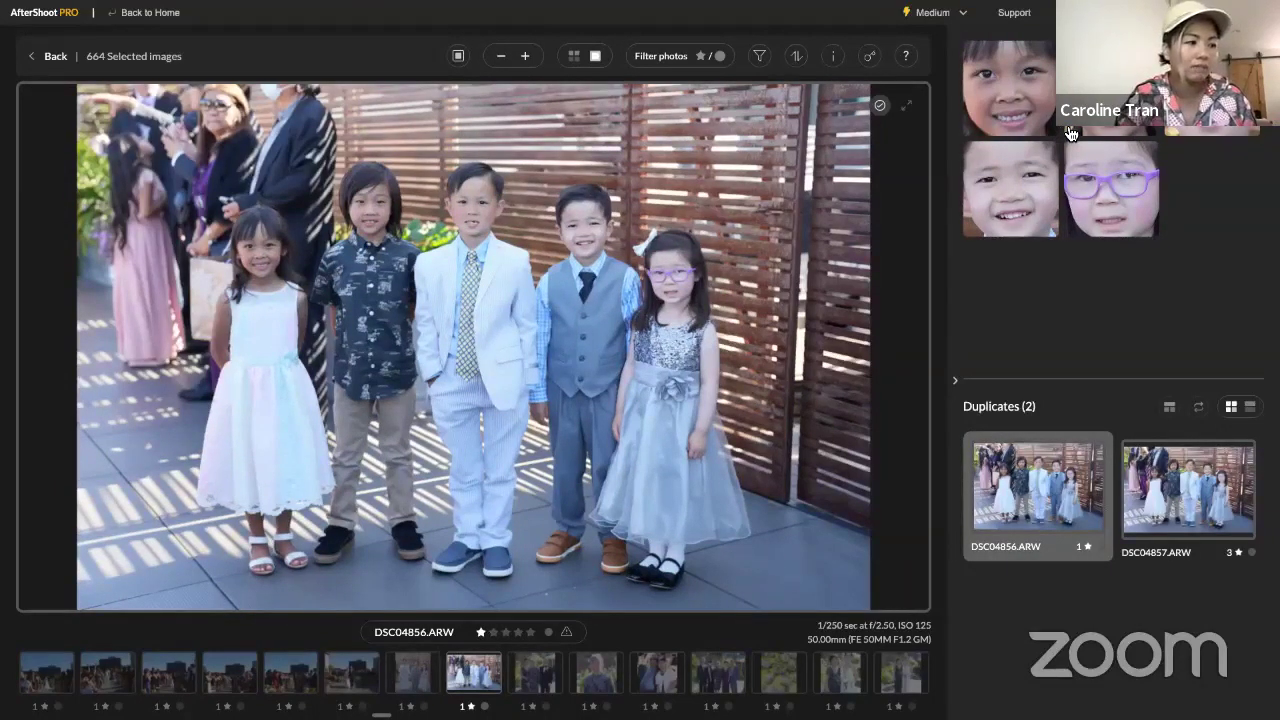
# View the next selected family photos through DSCF6531.RAF, and compare that one with its duplicate DSCF6530.RAF
pyautogui.press('Right')
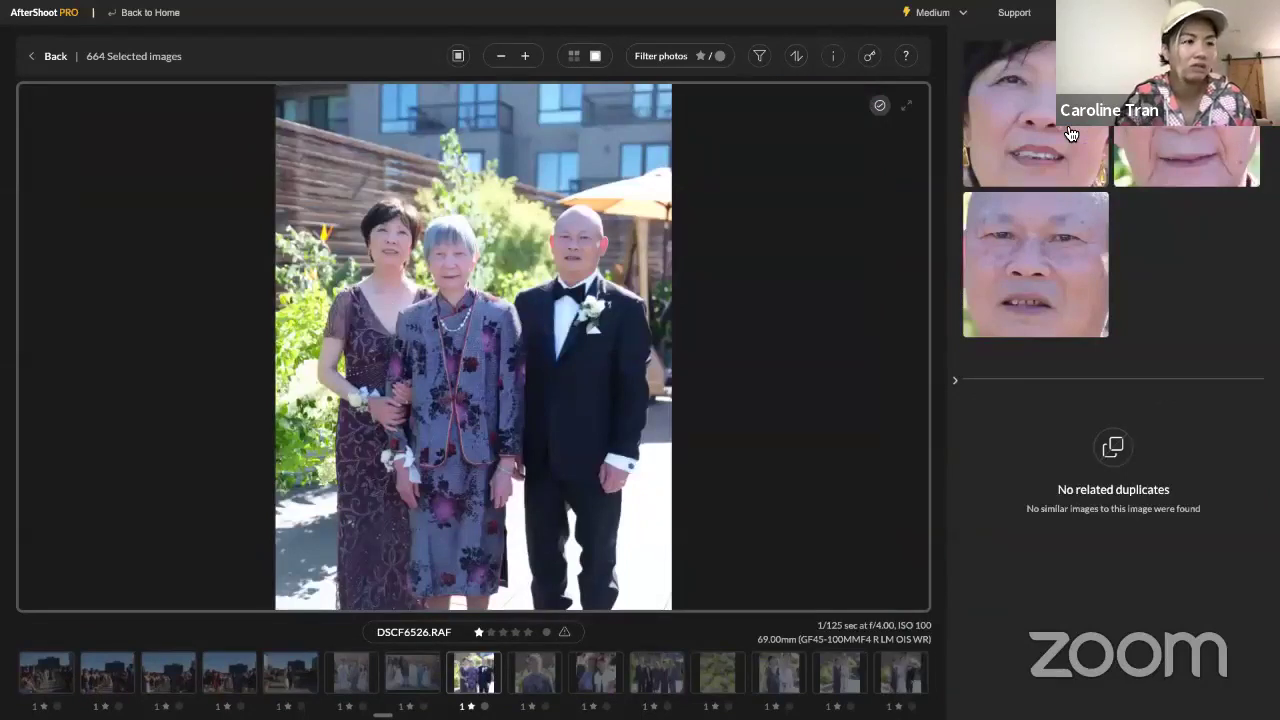
pyautogui.press('Right')
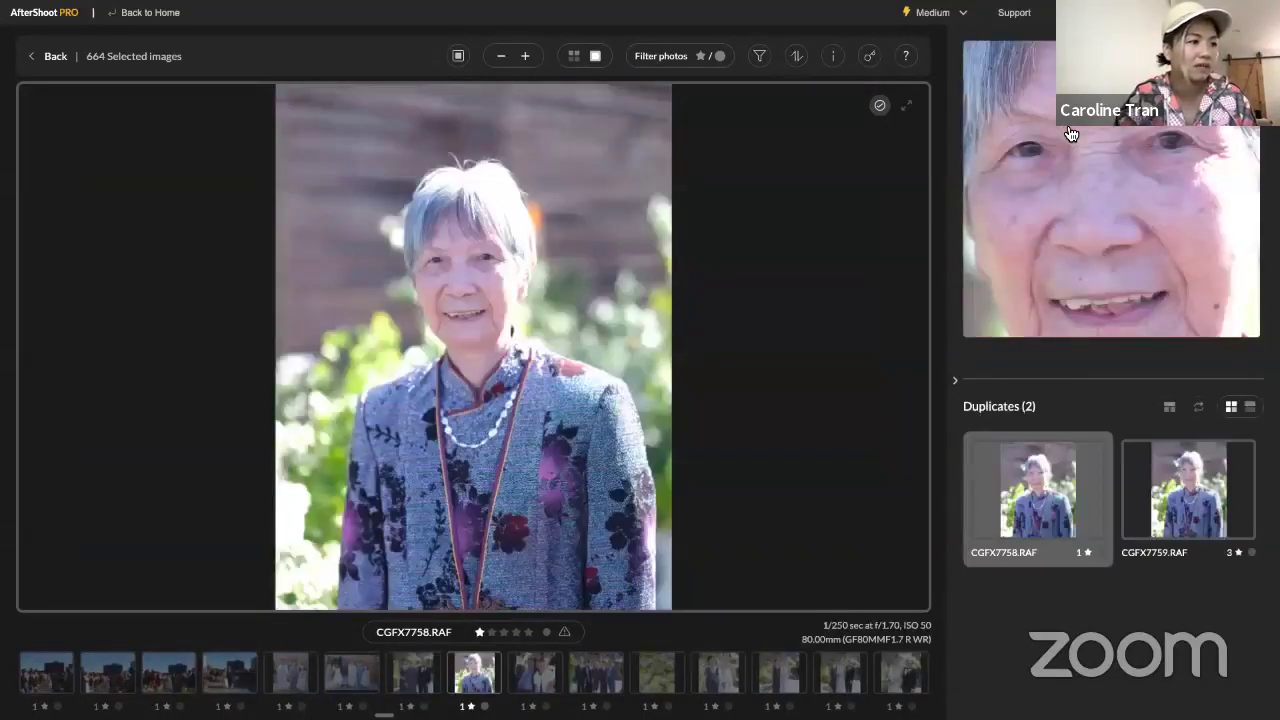
pyautogui.press('Right')
pyautogui.press('Right')
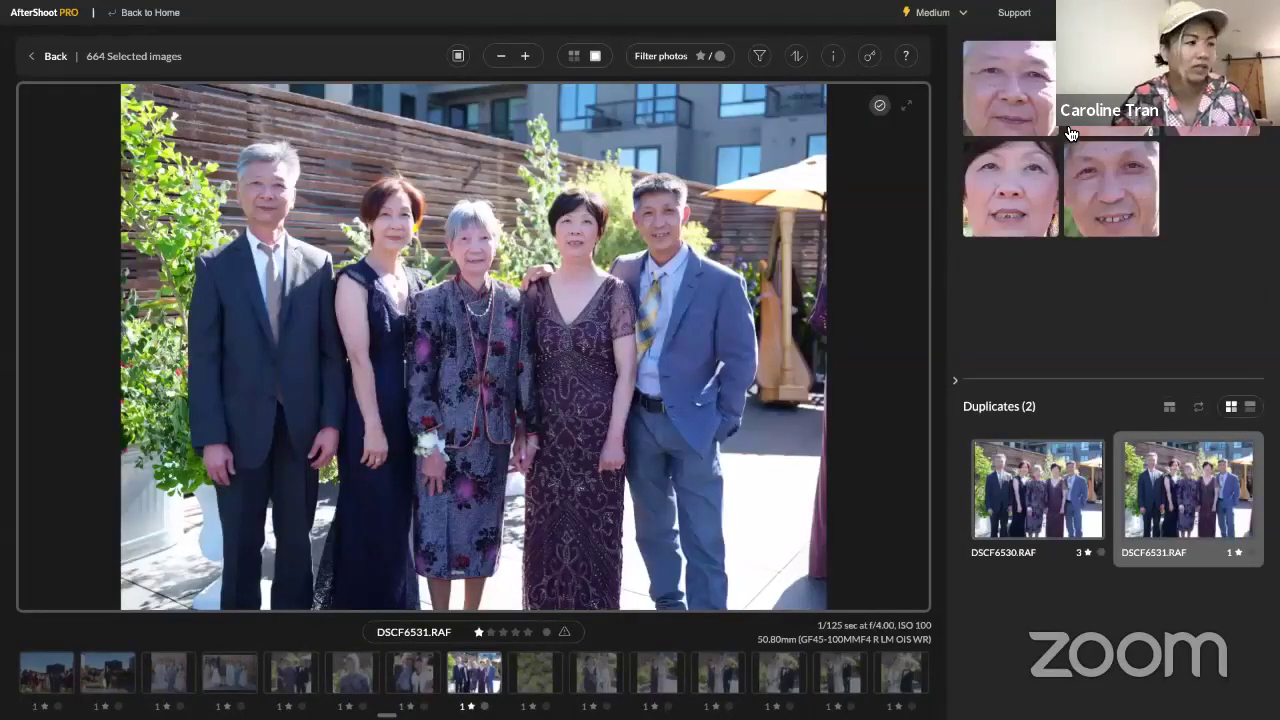
pyautogui.press('Left')
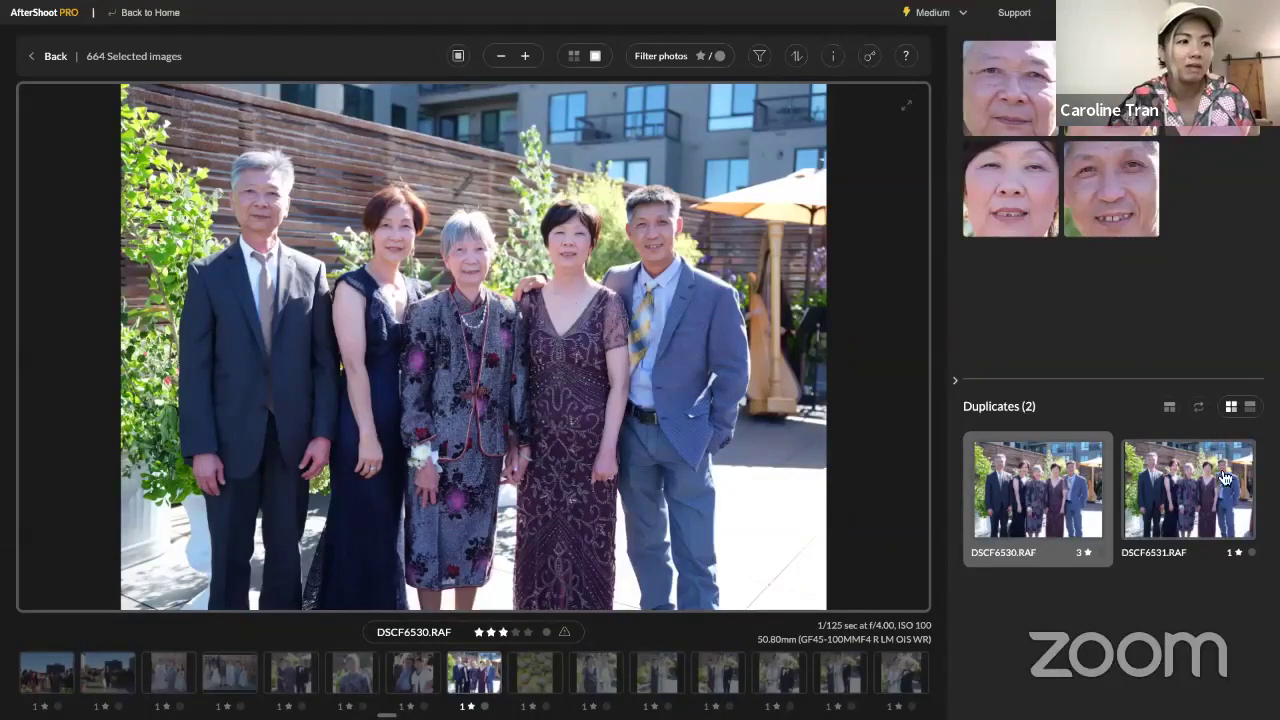
pyautogui.click(1155, 500)
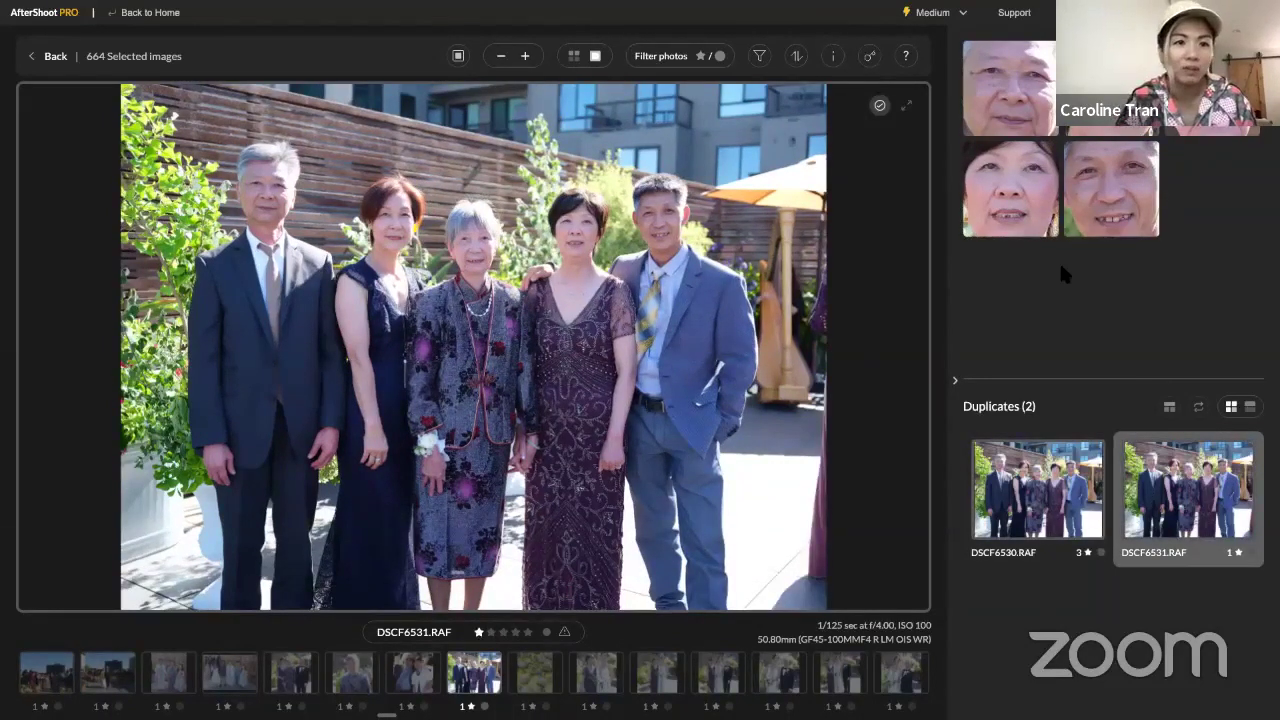
# View the following selected photos from the food shot DSC04860.ARW through the bride portrait CGFX7764.RAF
pyautogui.press('Right')
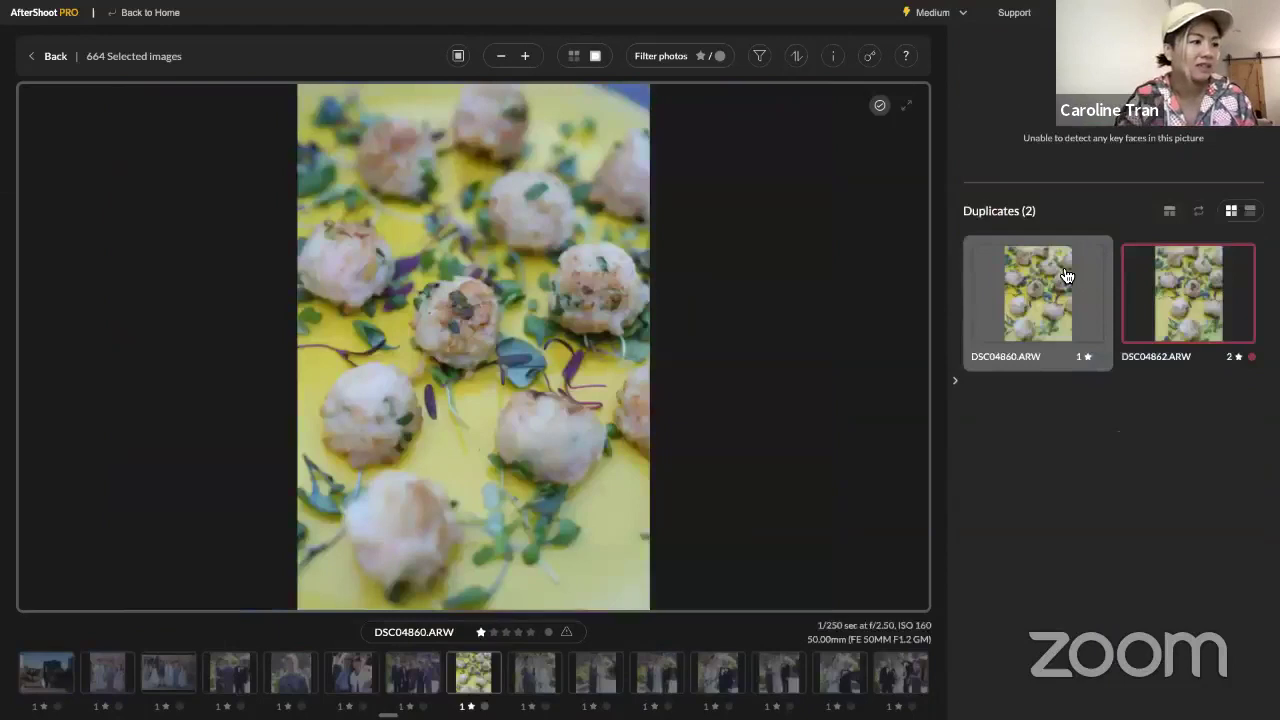
pyautogui.press('Right')
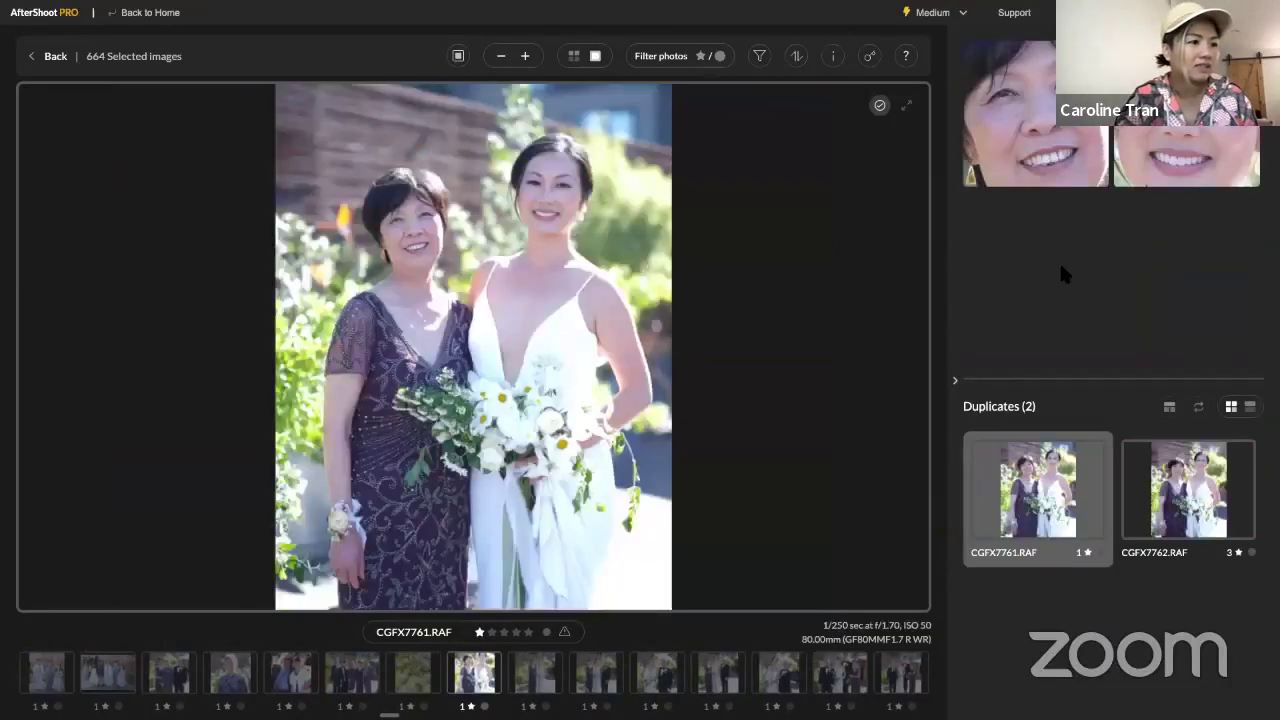
pyautogui.press('Right')
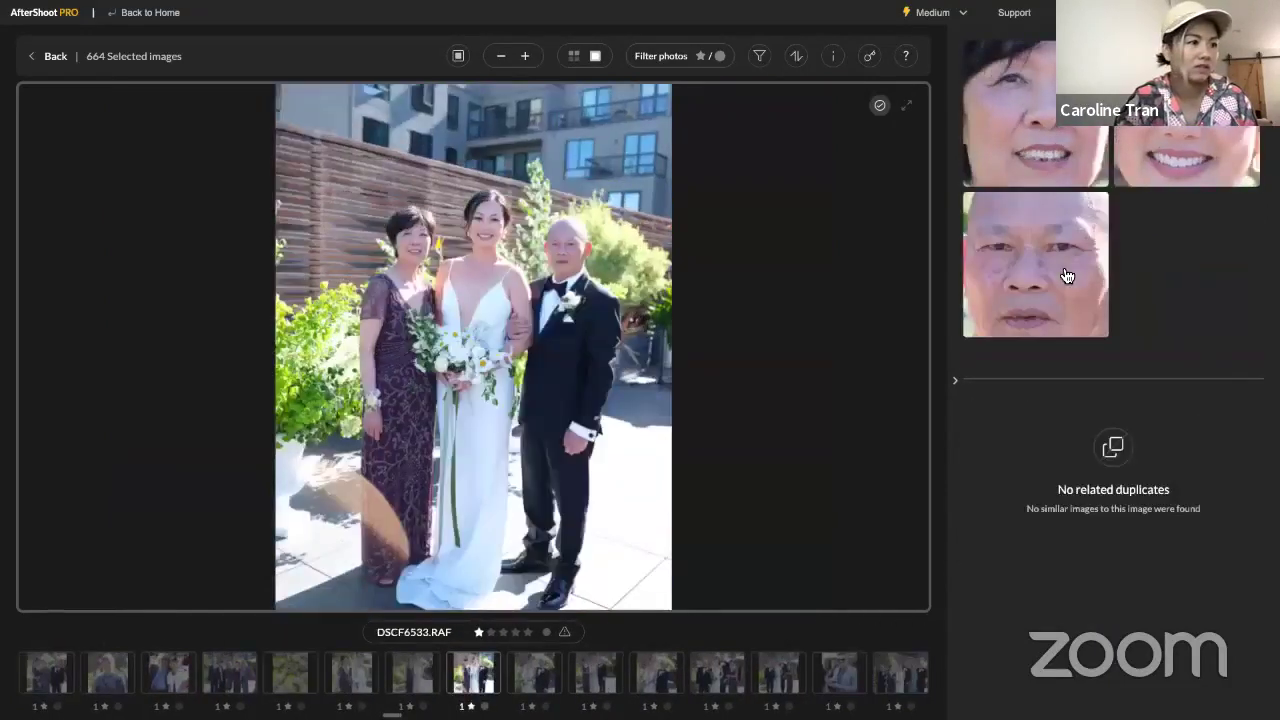
pyautogui.press('Right')
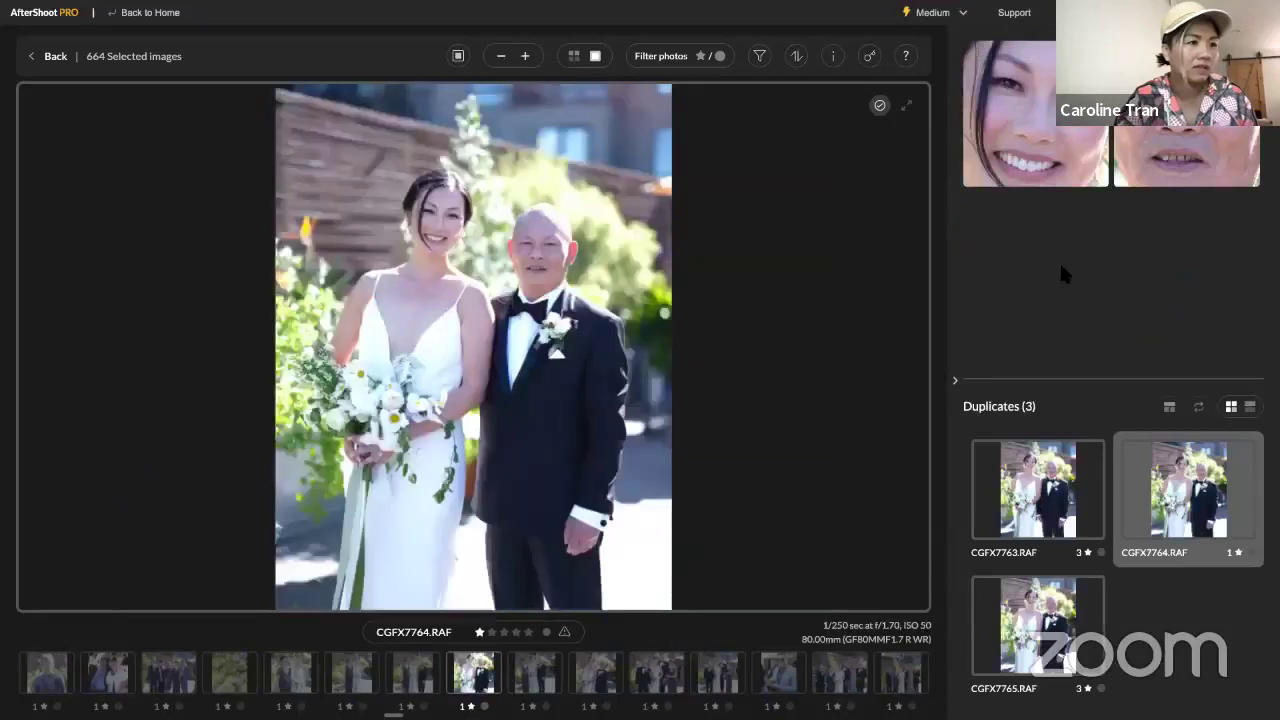
# Compare CGFX7764.RAF with its duplicates CGFX7763.RAF and CGFX7765.RAF, and return to the album grid
pyautogui.press('Left')
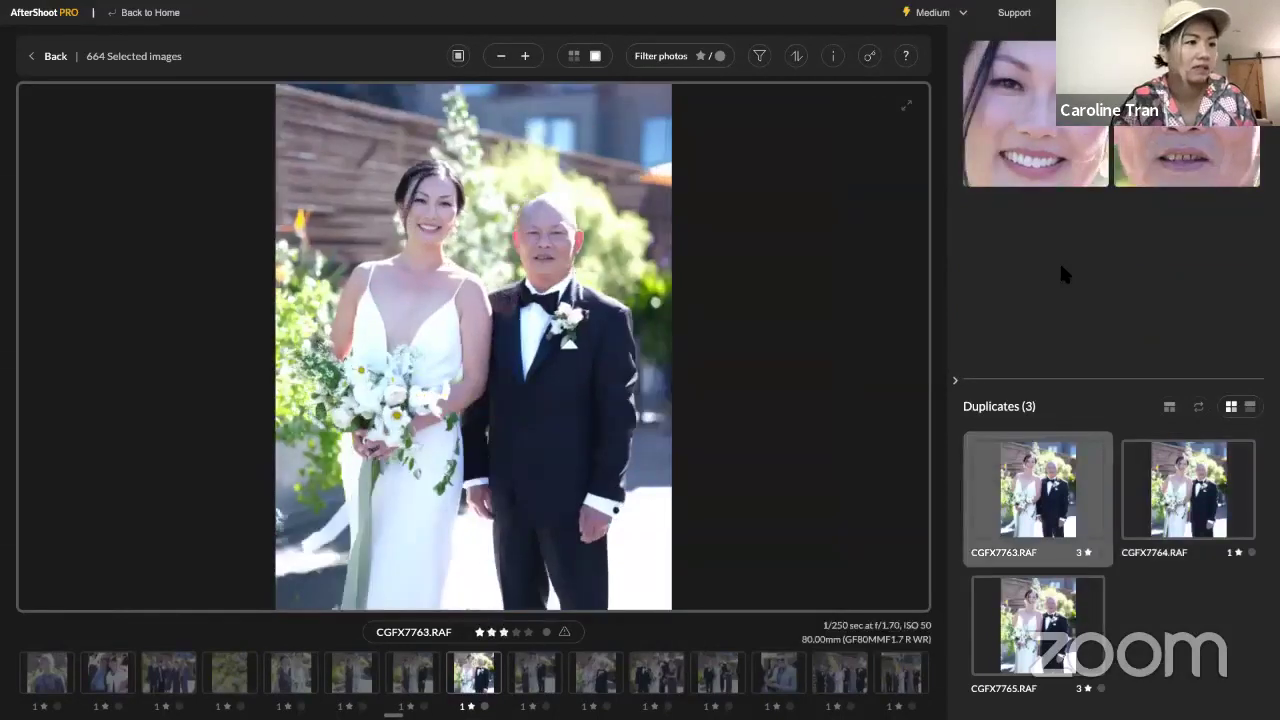
pyautogui.press('Right')
pyautogui.press('Right')
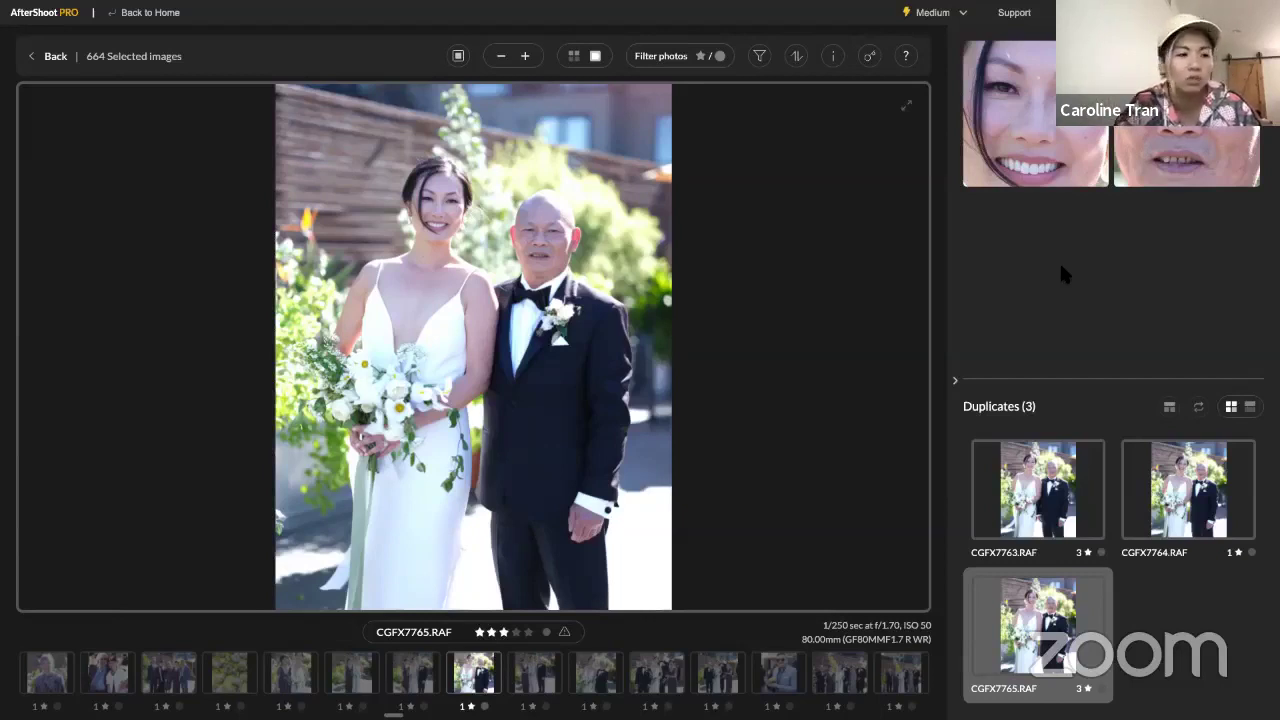
pyautogui.press('Up')
pyautogui.press('Right')
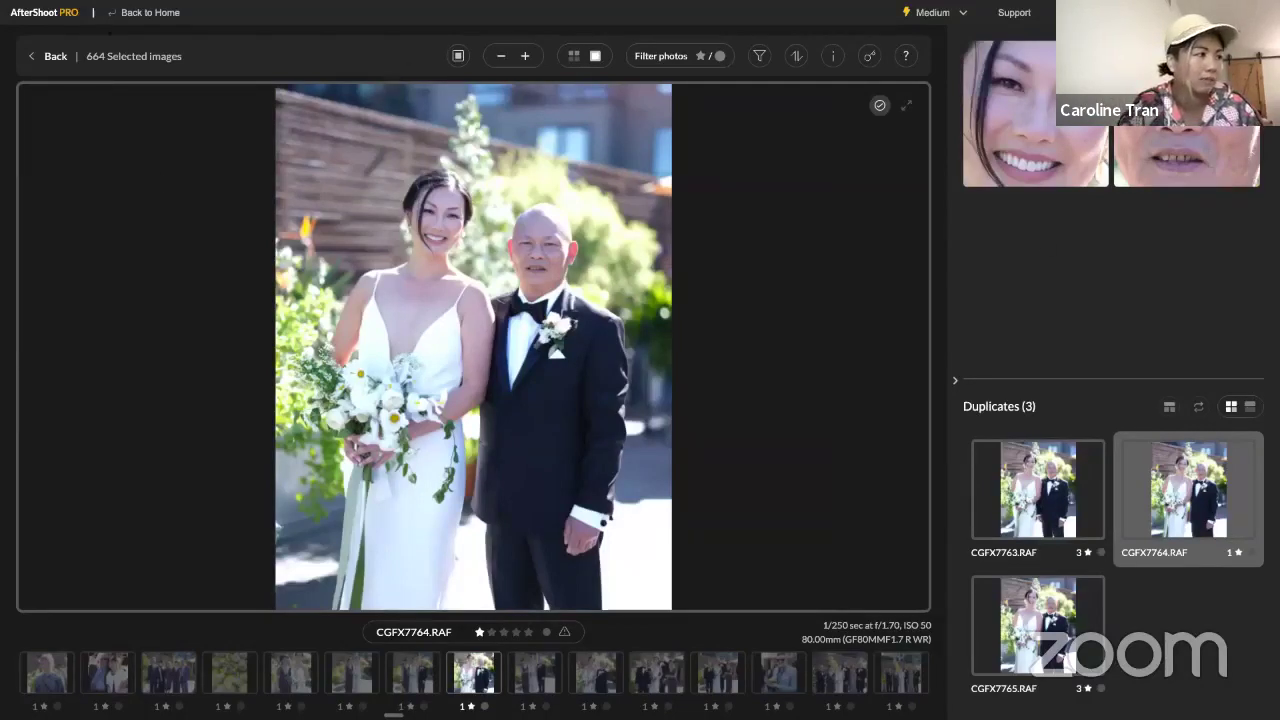
pyautogui.click(47, 58)
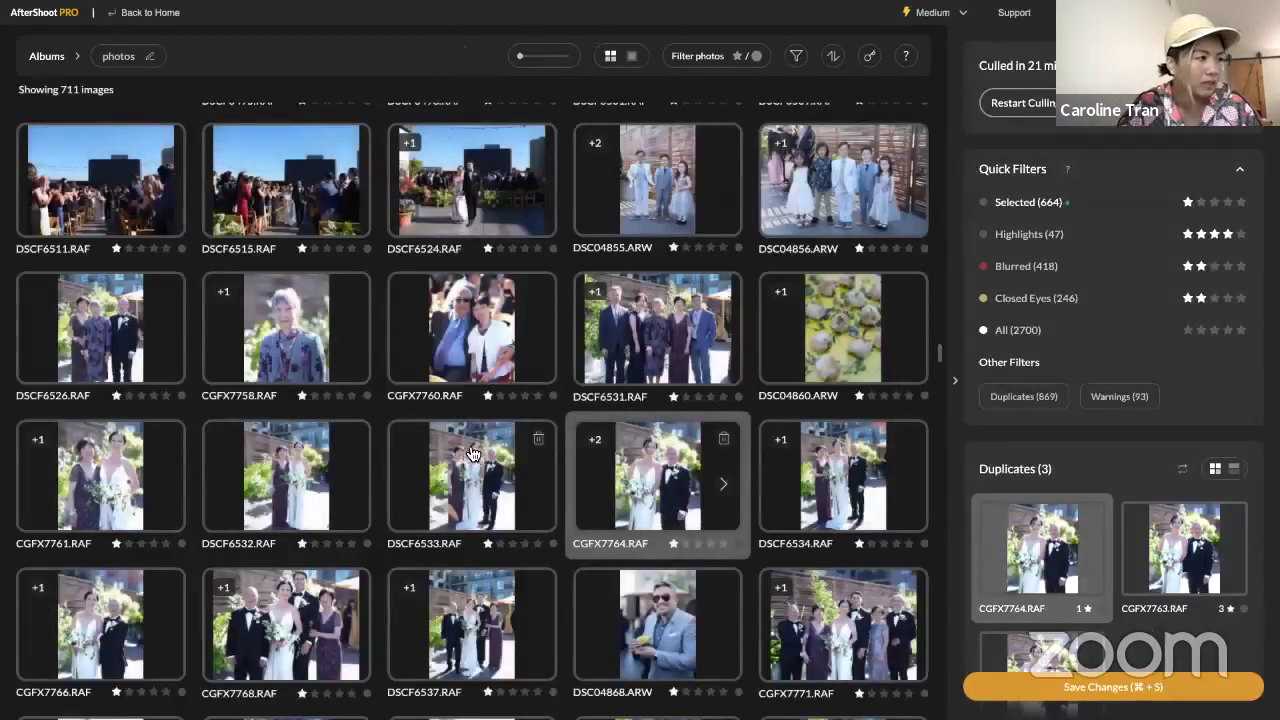
# Look through the couple portraits, cocktail hour and reception photos in the album grid, ending at the first dance
pyautogui.scroll(-5, 470, 452)
pyautogui.scroll(-10, 467, 452)
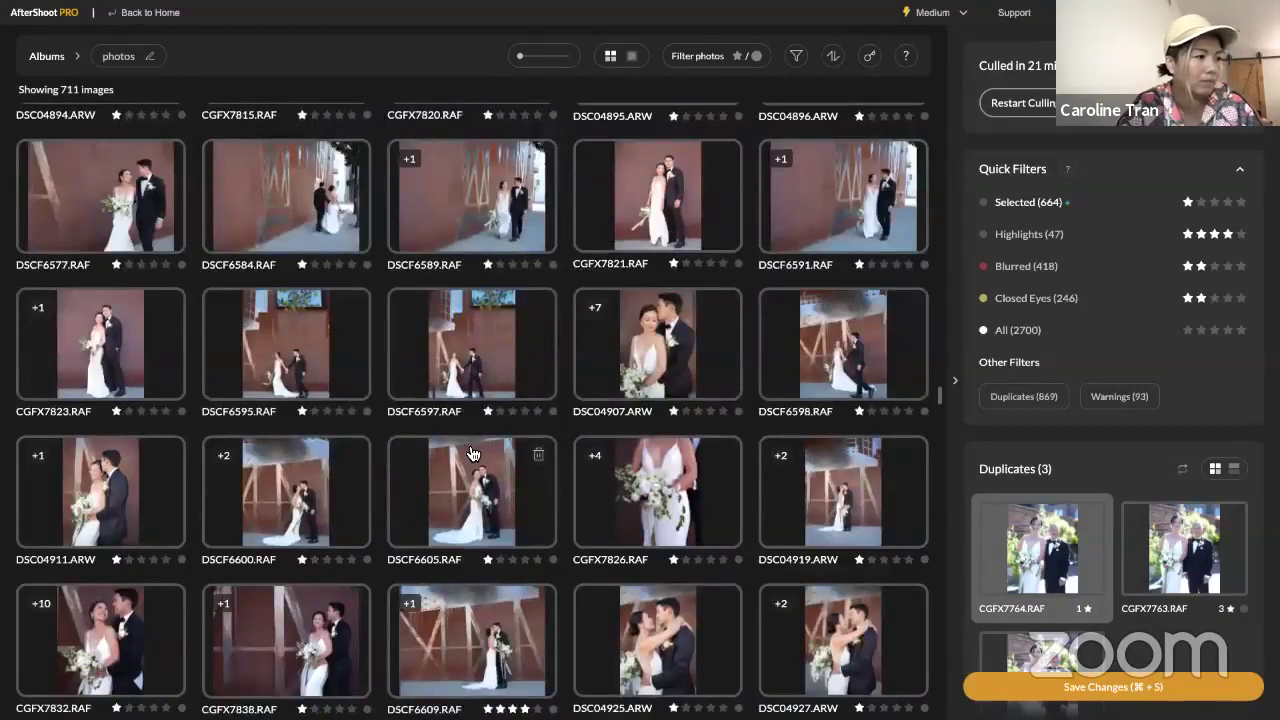
pyautogui.scroll(-3, 472, 454)
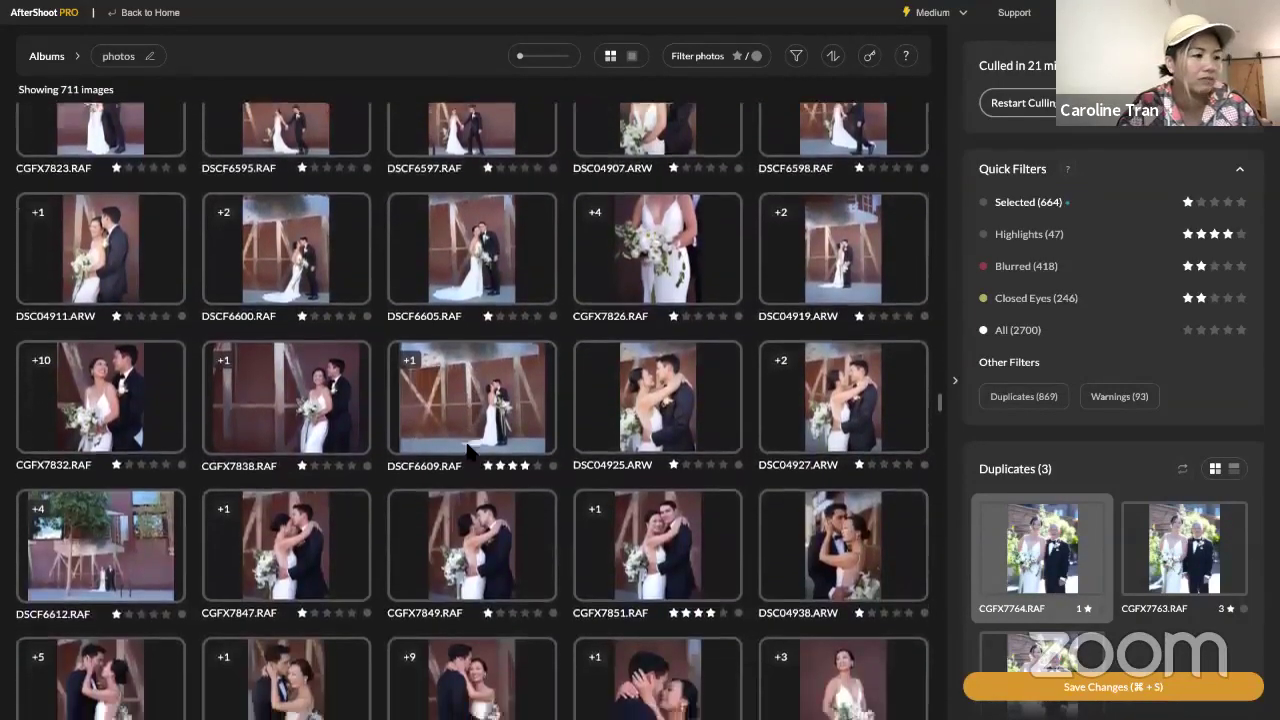
pyautogui.scroll(-2, 467, 452)
pyautogui.scroll(-2, 470, 452)
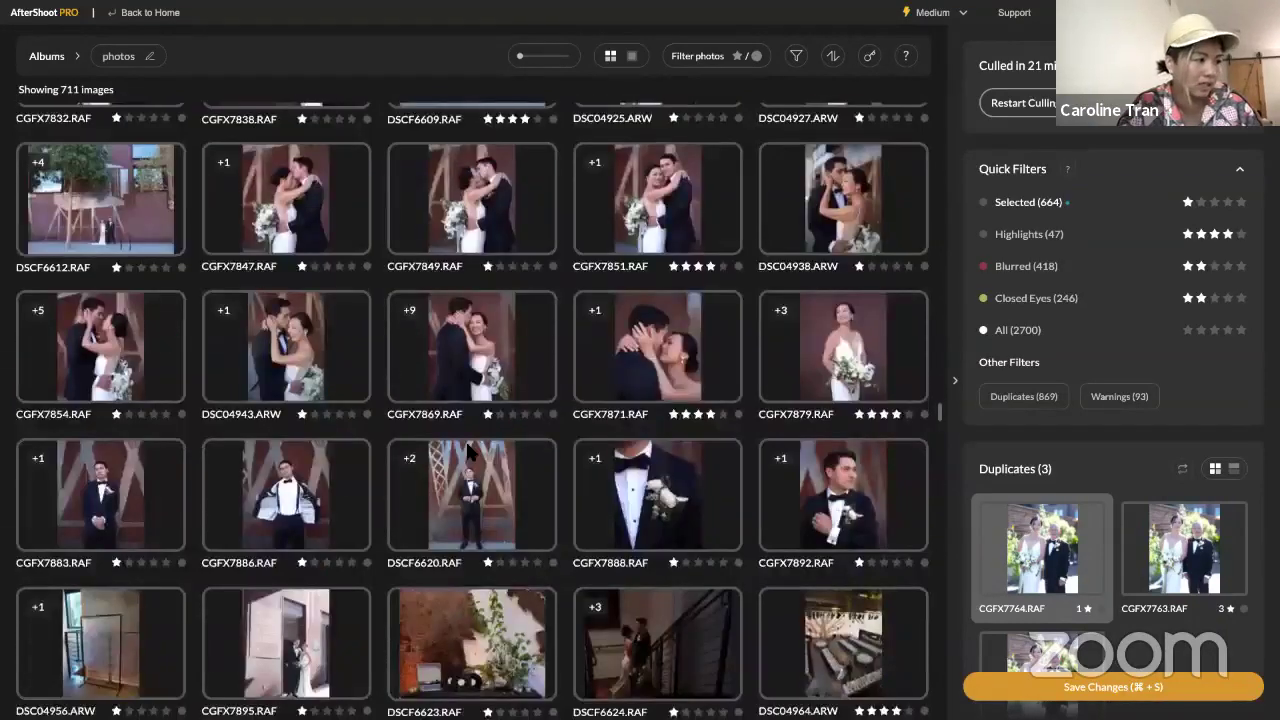
pyautogui.scroll(2, 470, 452)
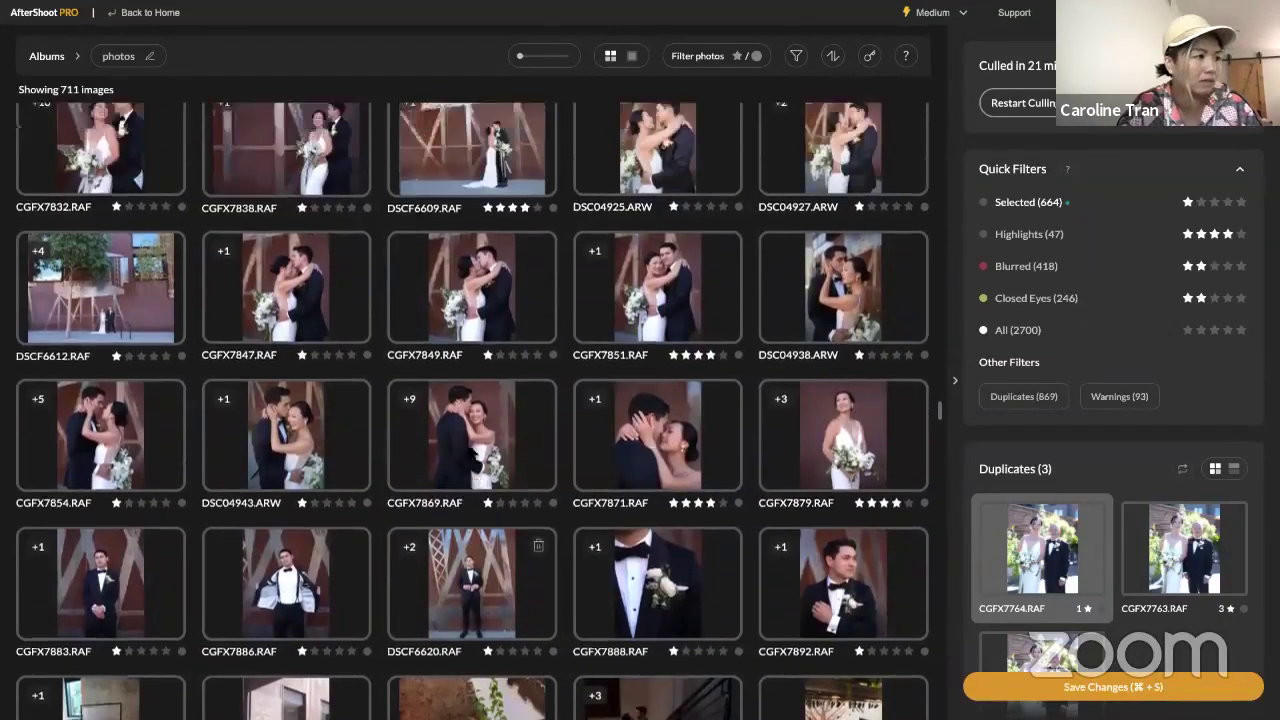
pyautogui.scroll(-5, 470, 454)
pyautogui.scroll(-15, 466, 452)
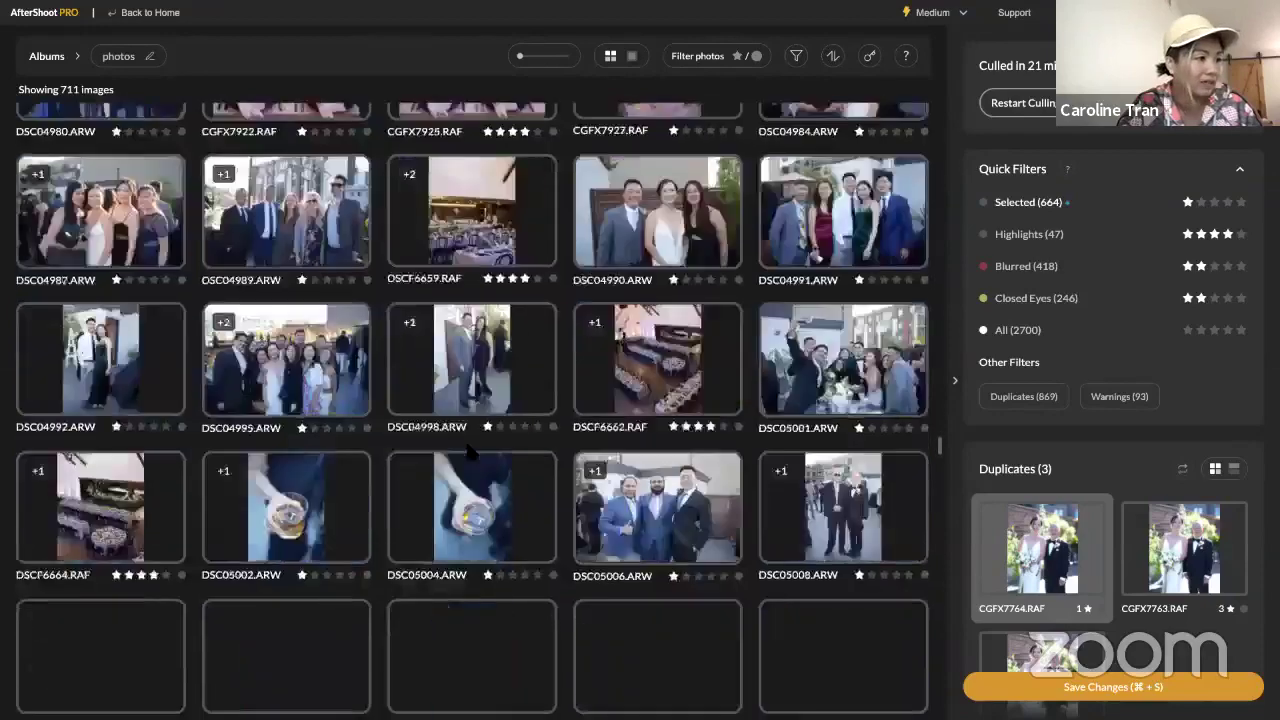
pyautogui.scroll(-15, 470, 452)
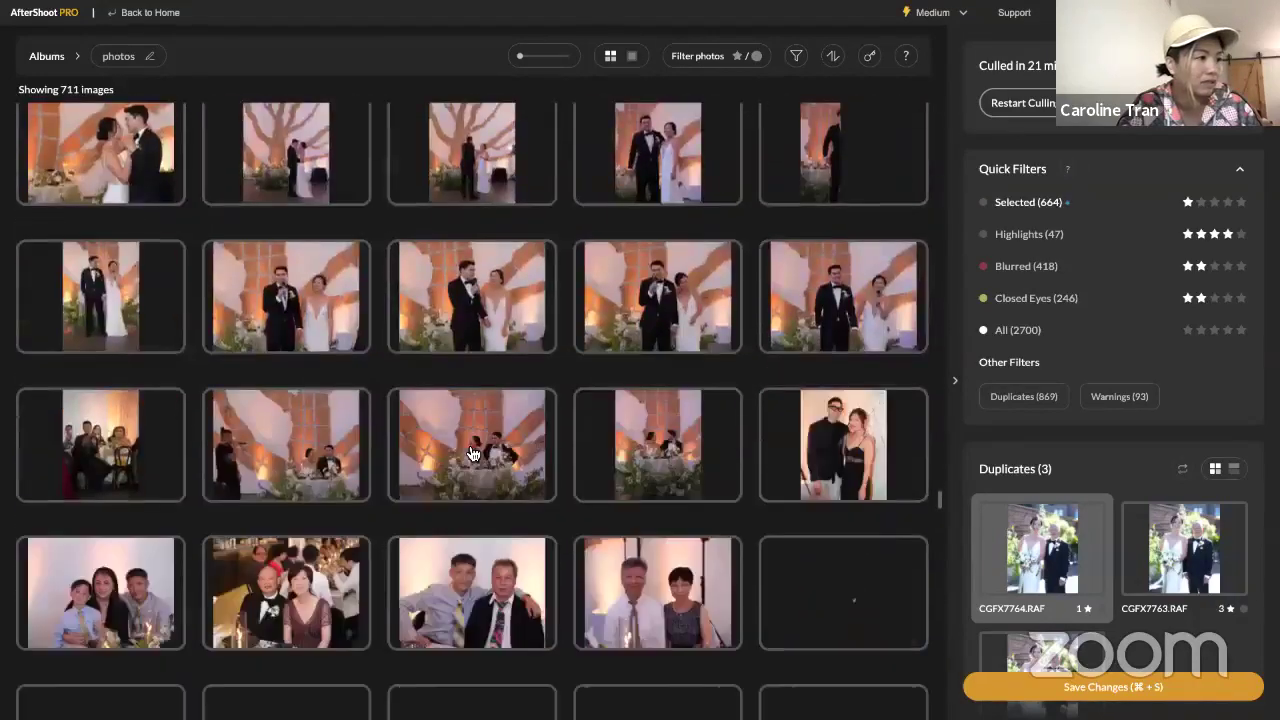
pyautogui.scroll(1, 470, 452)
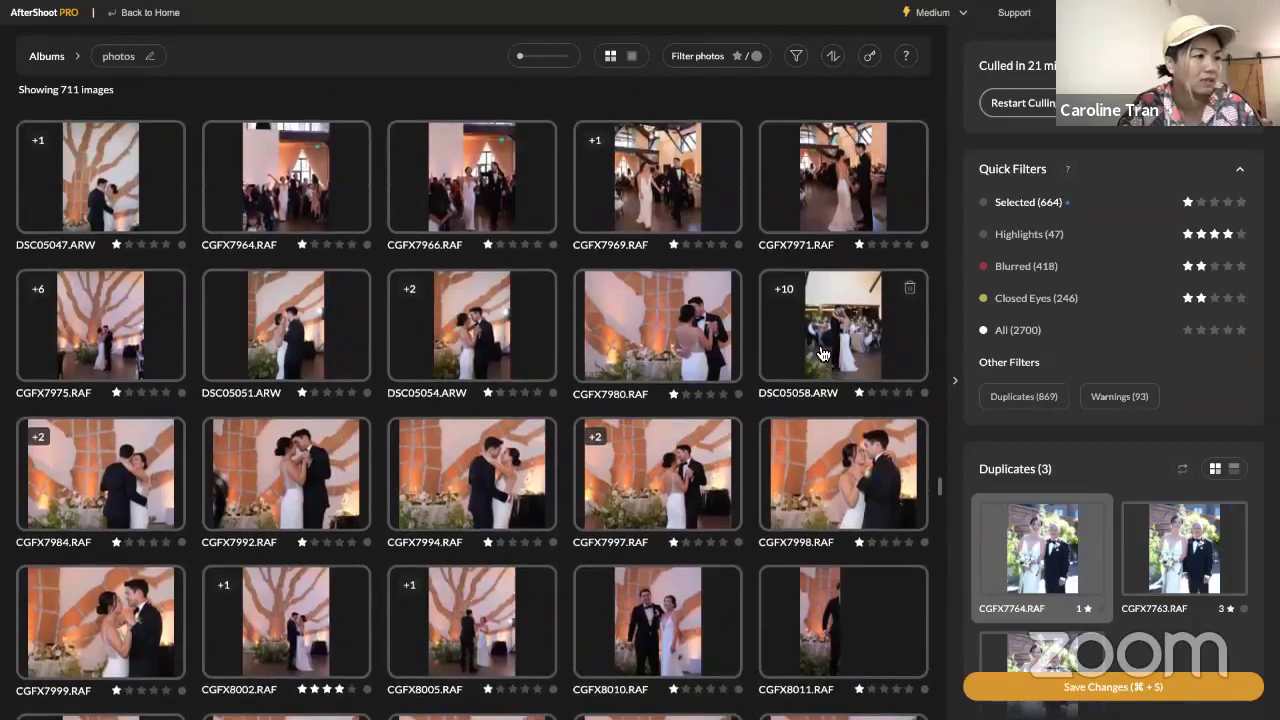
# Review the first dance photo DSC05058.ARW and its duplicates through DSC05061.ARW in Loupe View, and select CGFX7994.RAF back in the album grid
pyautogui.doubleClick(817, 343)
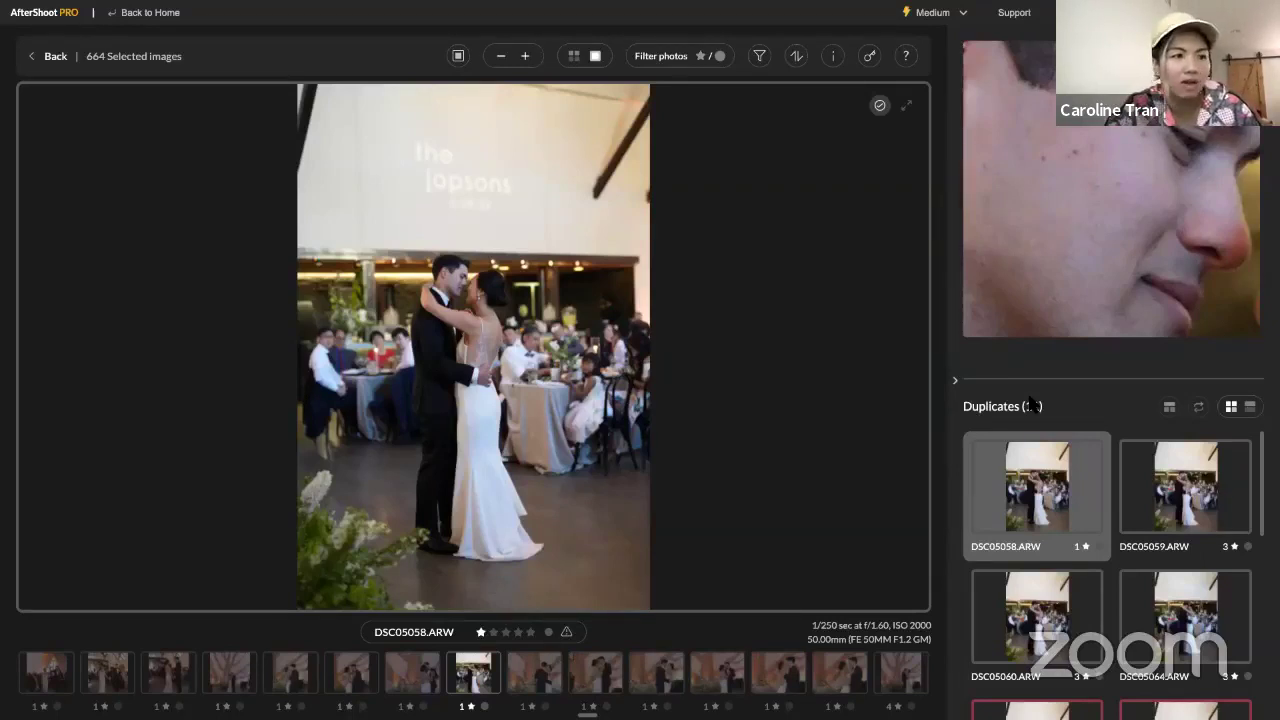
pyautogui.press('Right')
pyautogui.press('Right')
pyautogui.press('Right')
pyautogui.press('Right')
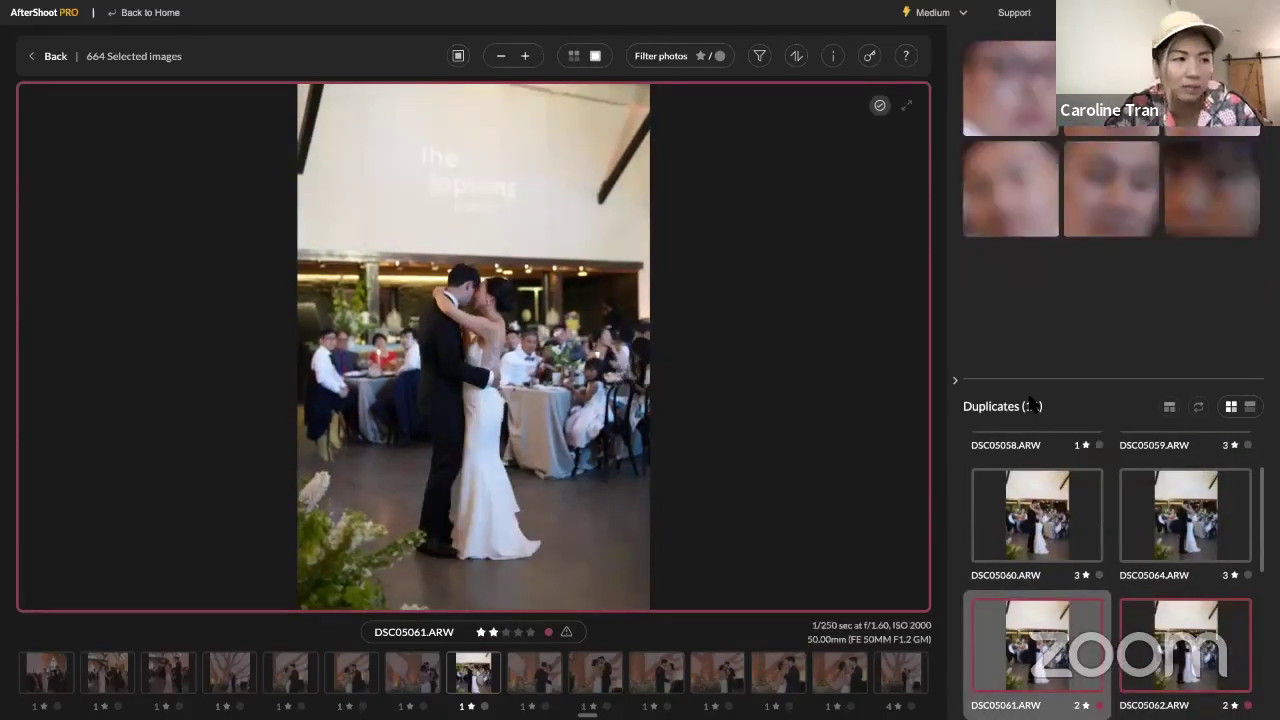
pyautogui.press('Left')
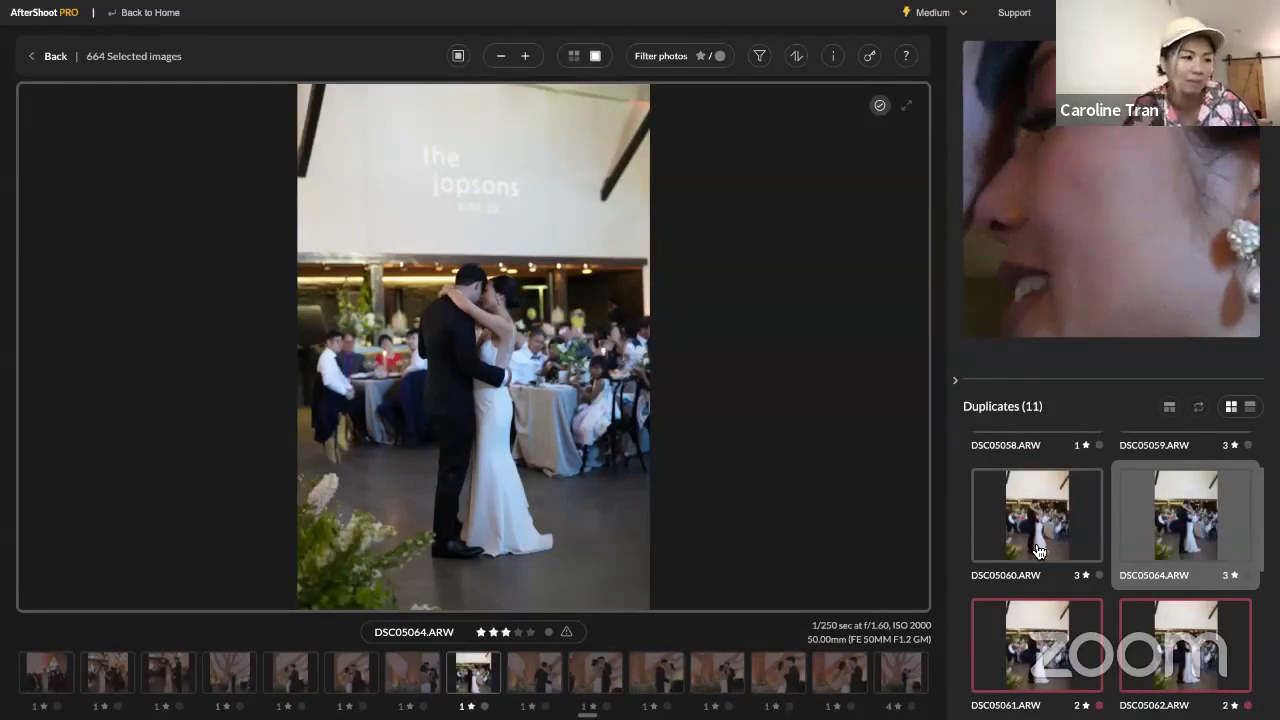
pyautogui.click(55, 57)
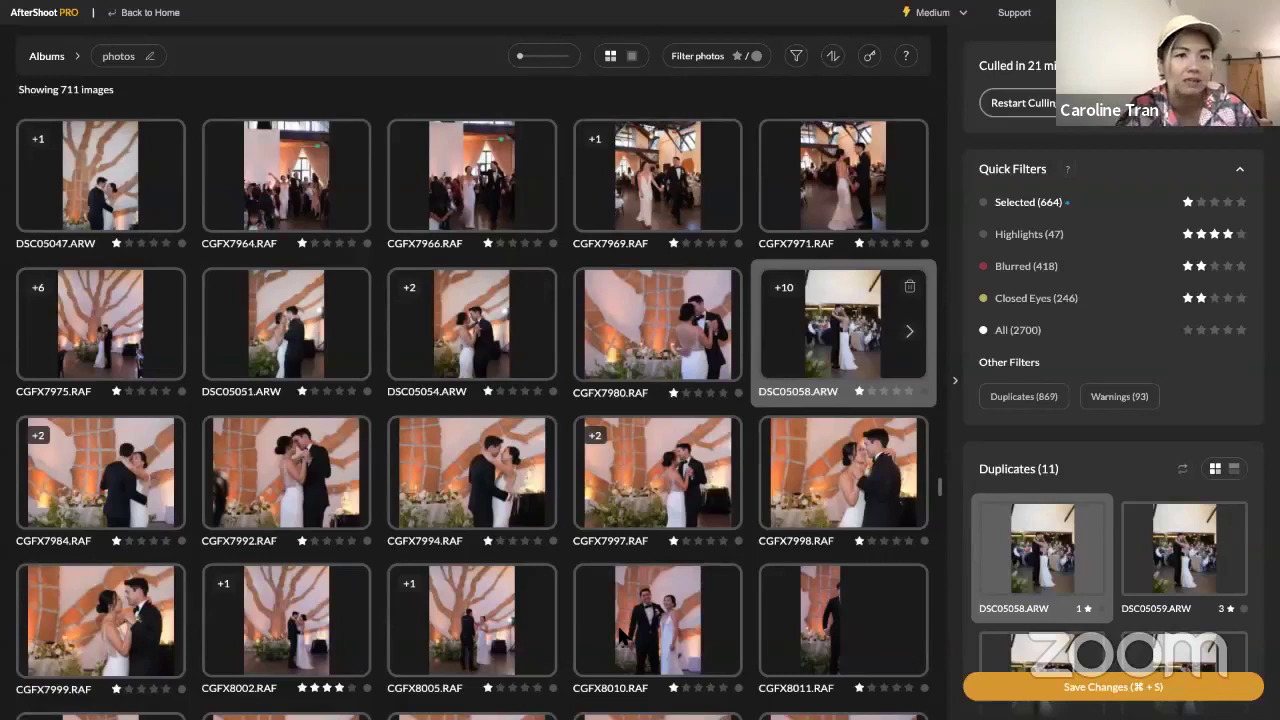
pyautogui.click(450, 480)
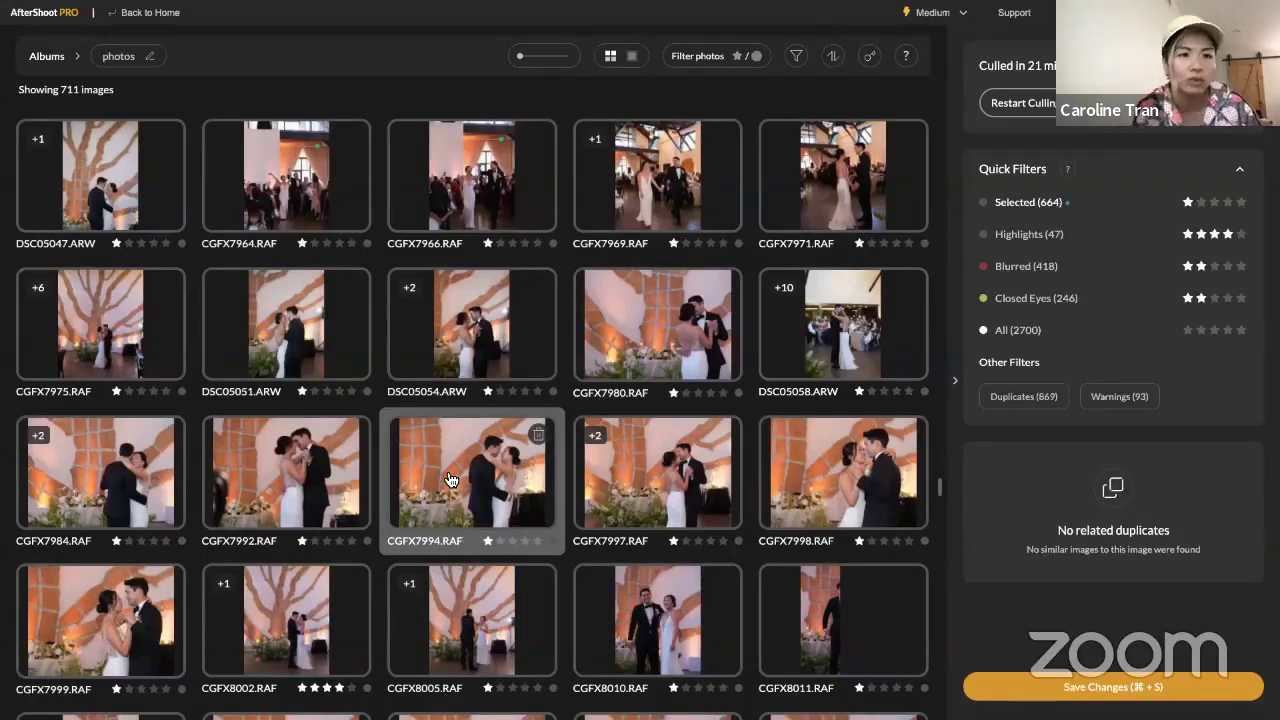
# Look through the first dance, dinner and sweetheart table photos in the album grid, and save the culling changes
pyautogui.scroll(-10, 450, 480)
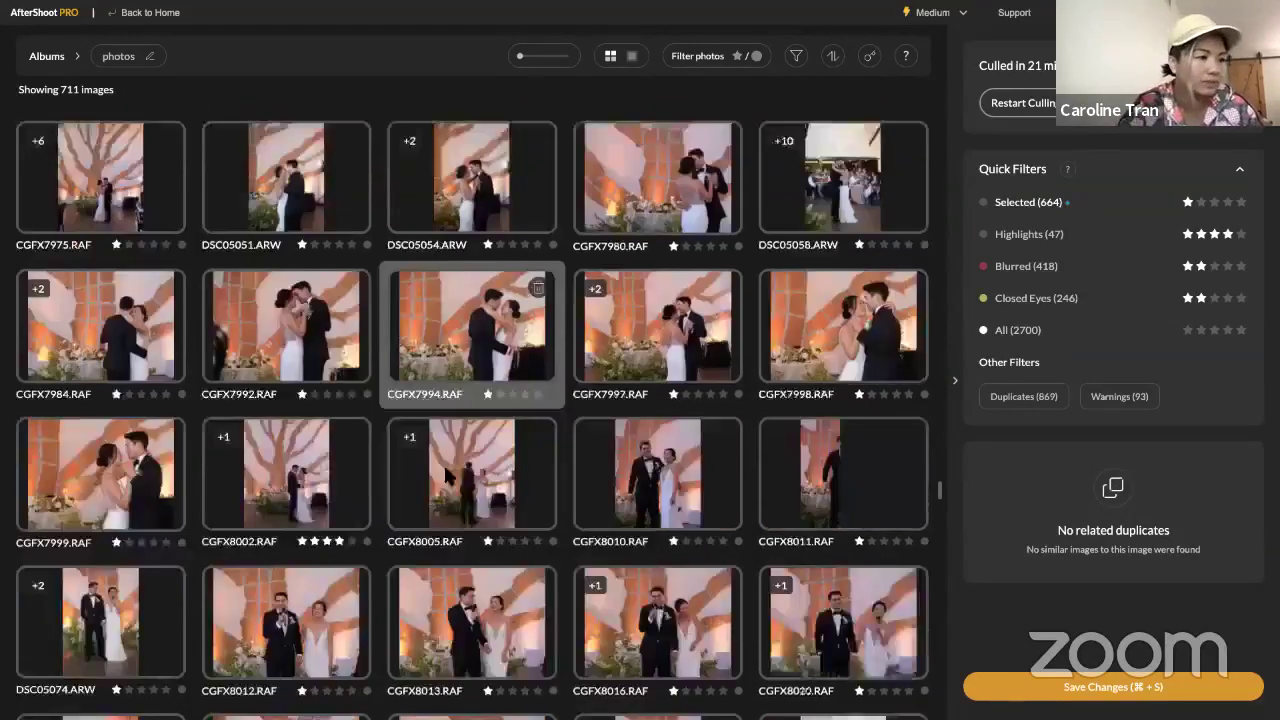
pyautogui.scroll(-5, 447, 477)
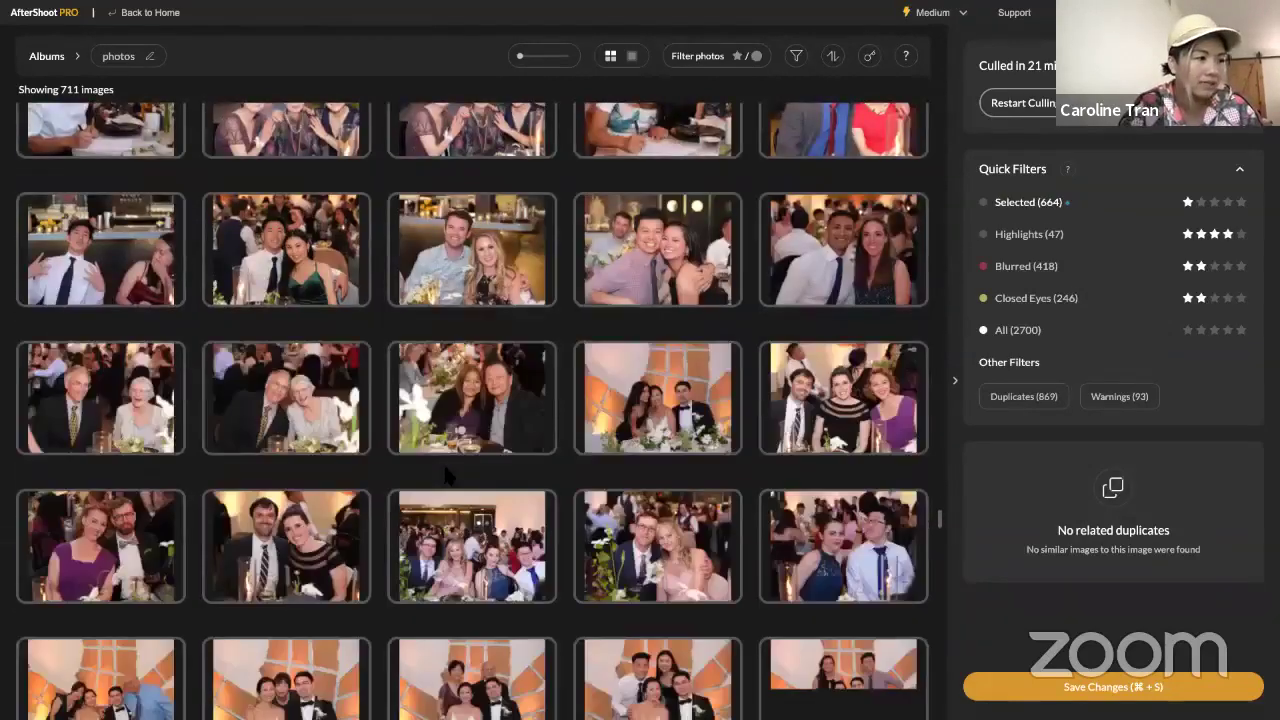
pyautogui.scroll(-5, 447, 478)
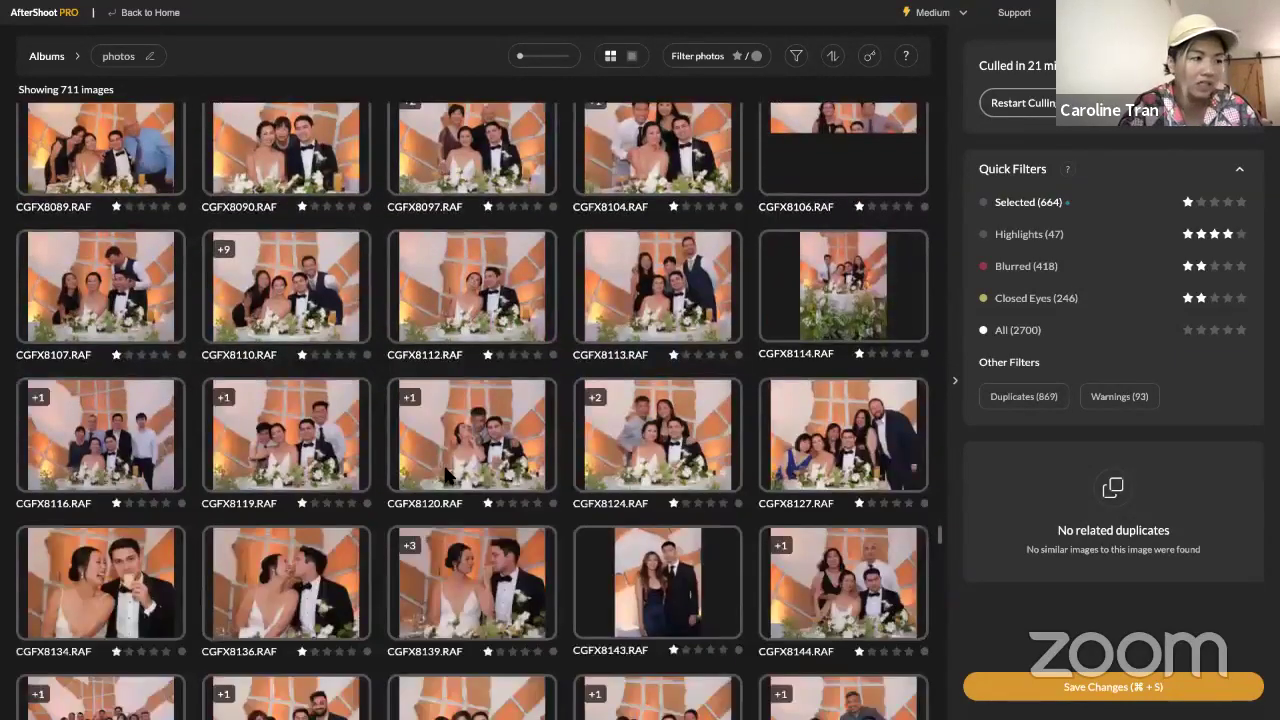
pyautogui.scroll(-10, 450, 480)
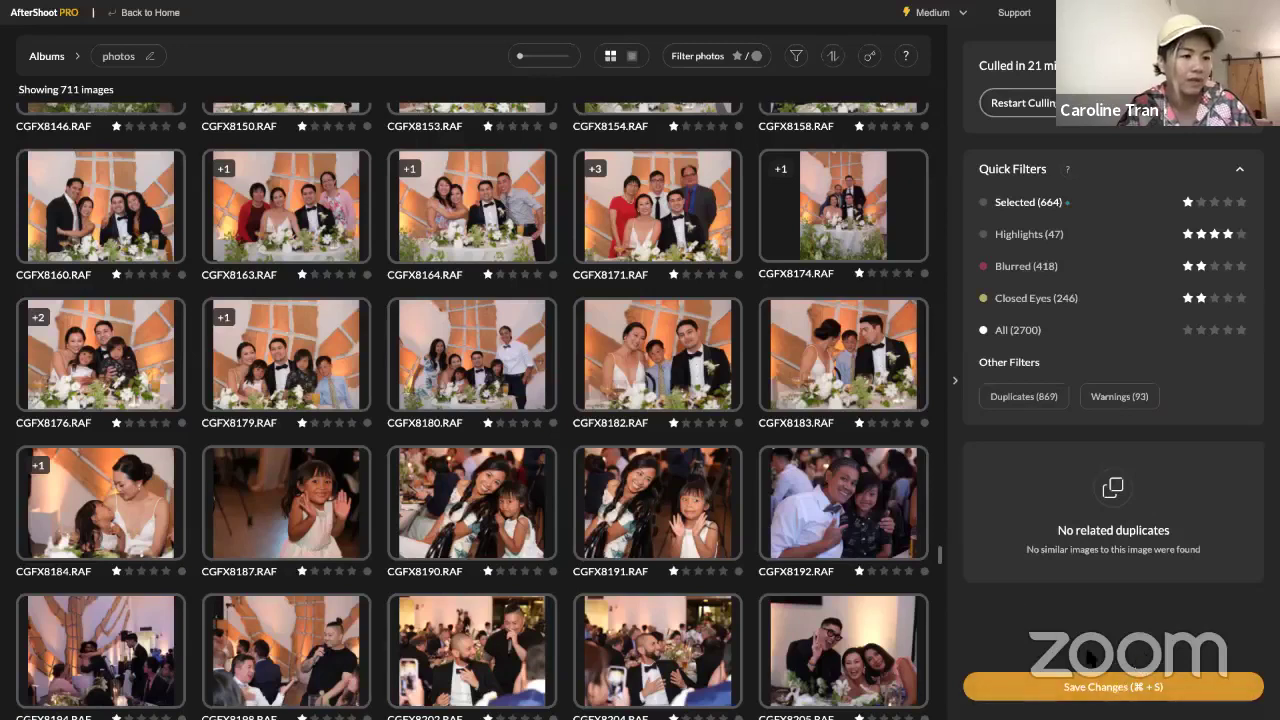
pyautogui.click(1093, 688)
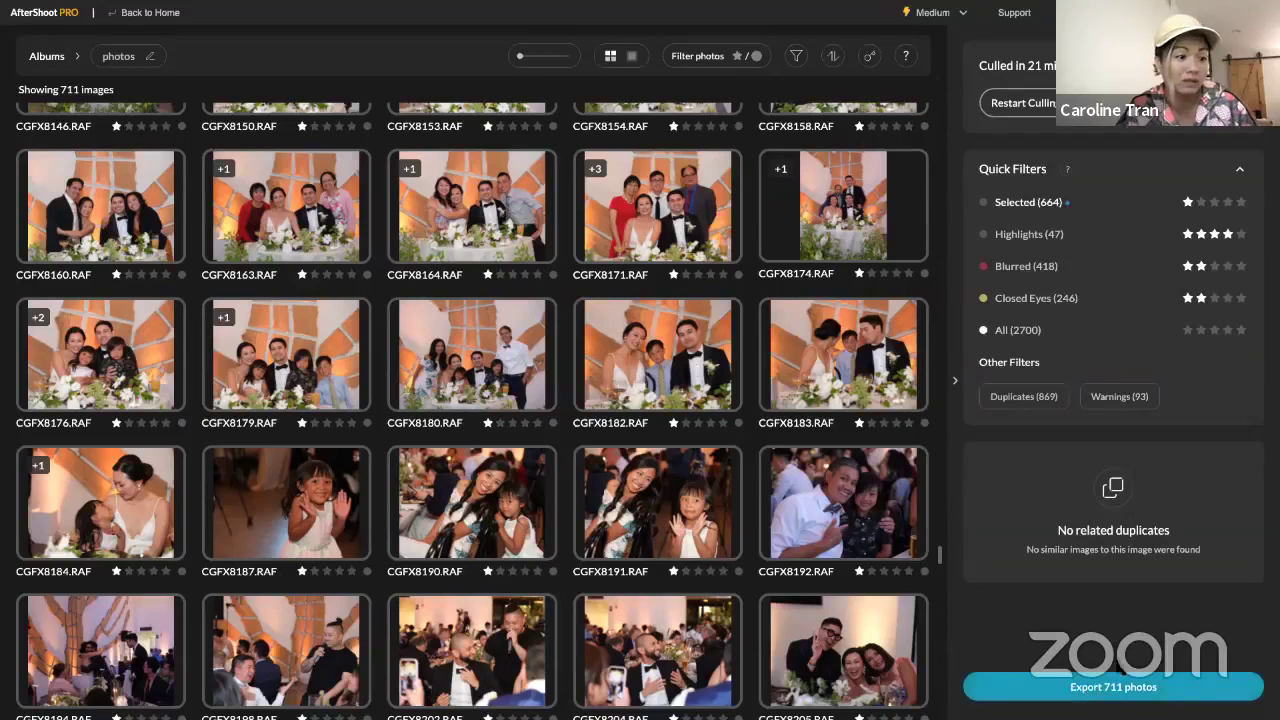
# Go back to the album's first photos, view the export methods for the selected photos, and close them without exporting
pyautogui.scroll(15, 645, 605)
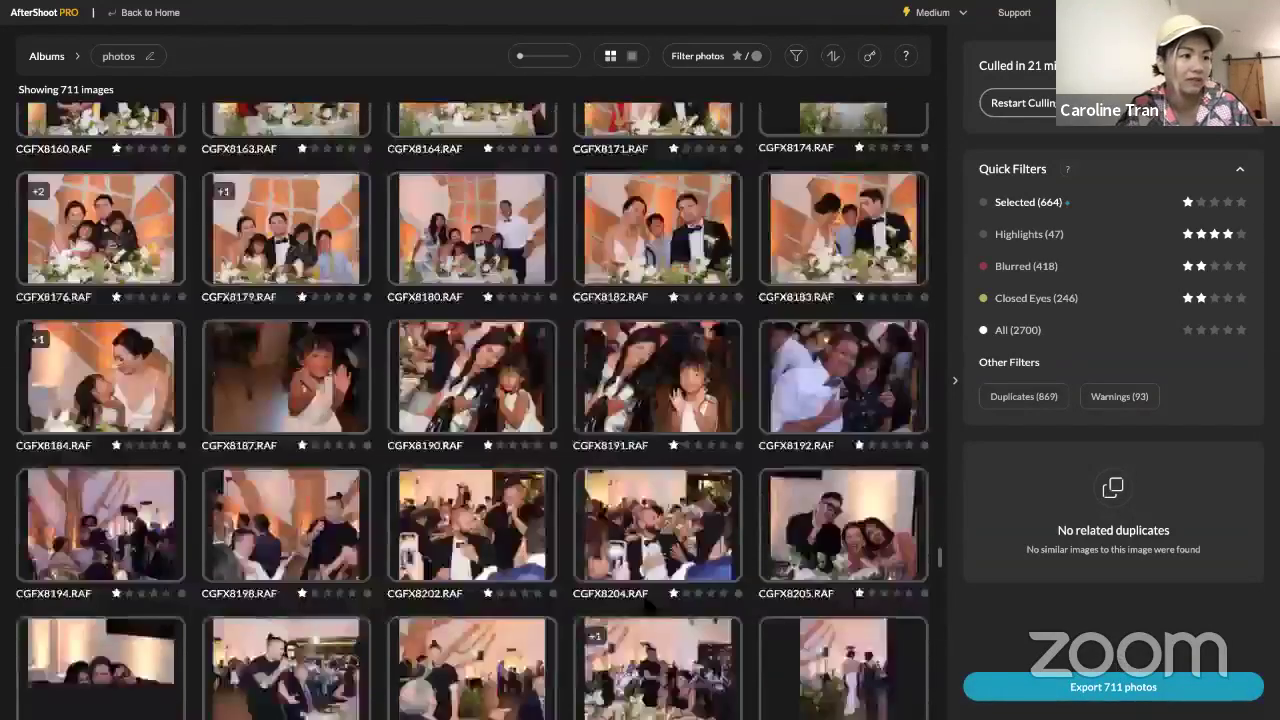
pyautogui.scroll(10, 645, 599)
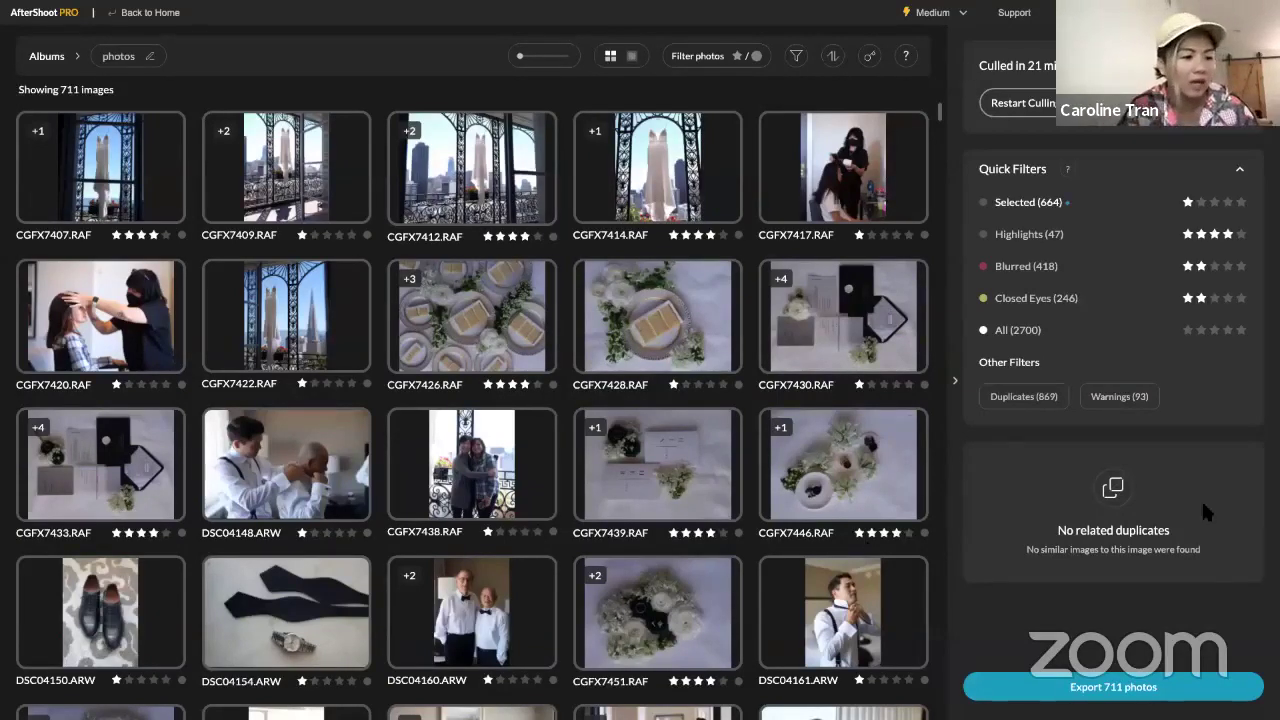
pyautogui.click(1143, 690)
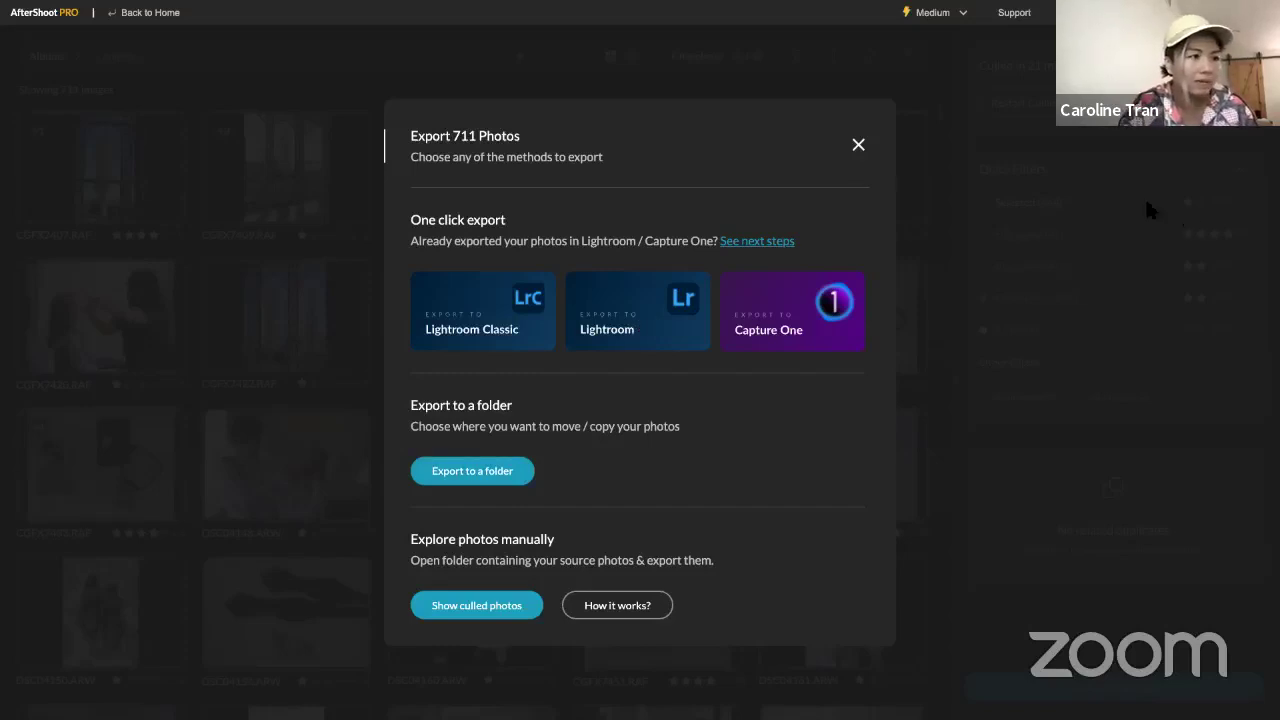
pyautogui.click(858, 146)
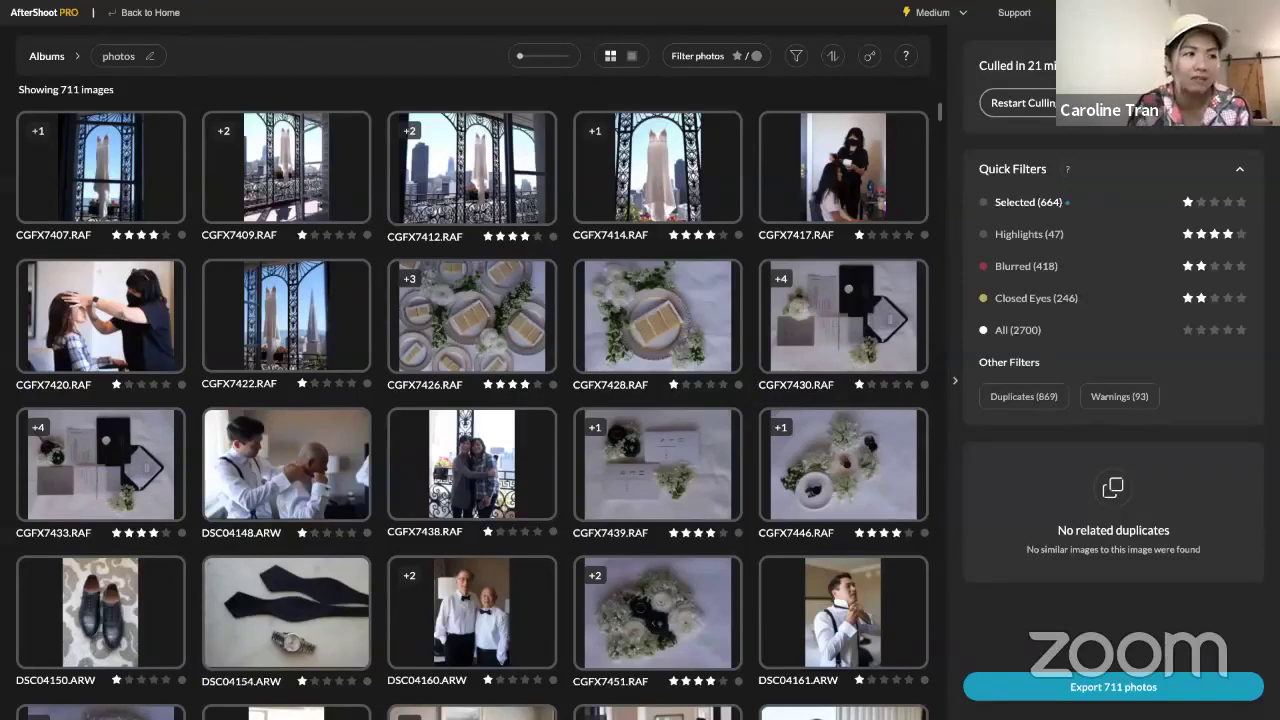
# Open the cake photo CGFX7426.RAF in Loupe View and advance to the invitation photo CGFX7430.RAF
pyautogui.scroll(-5, 393, 449)
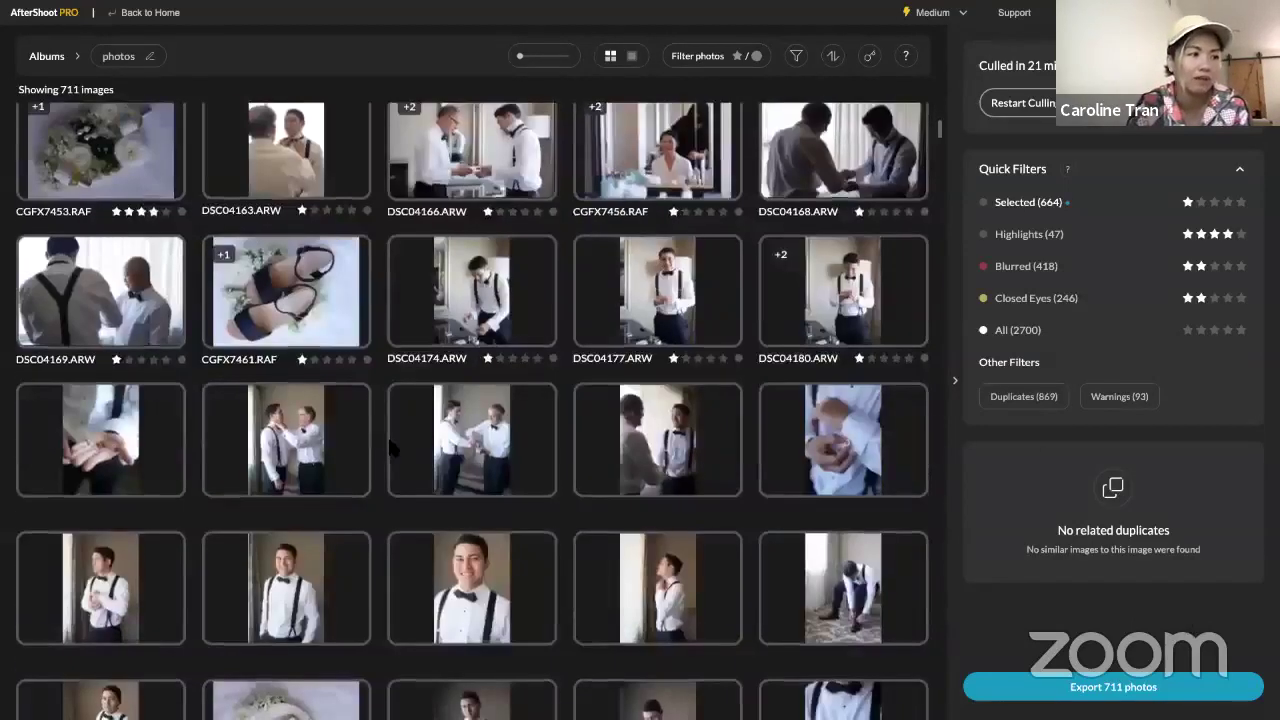
pyautogui.scroll(5, 390, 452)
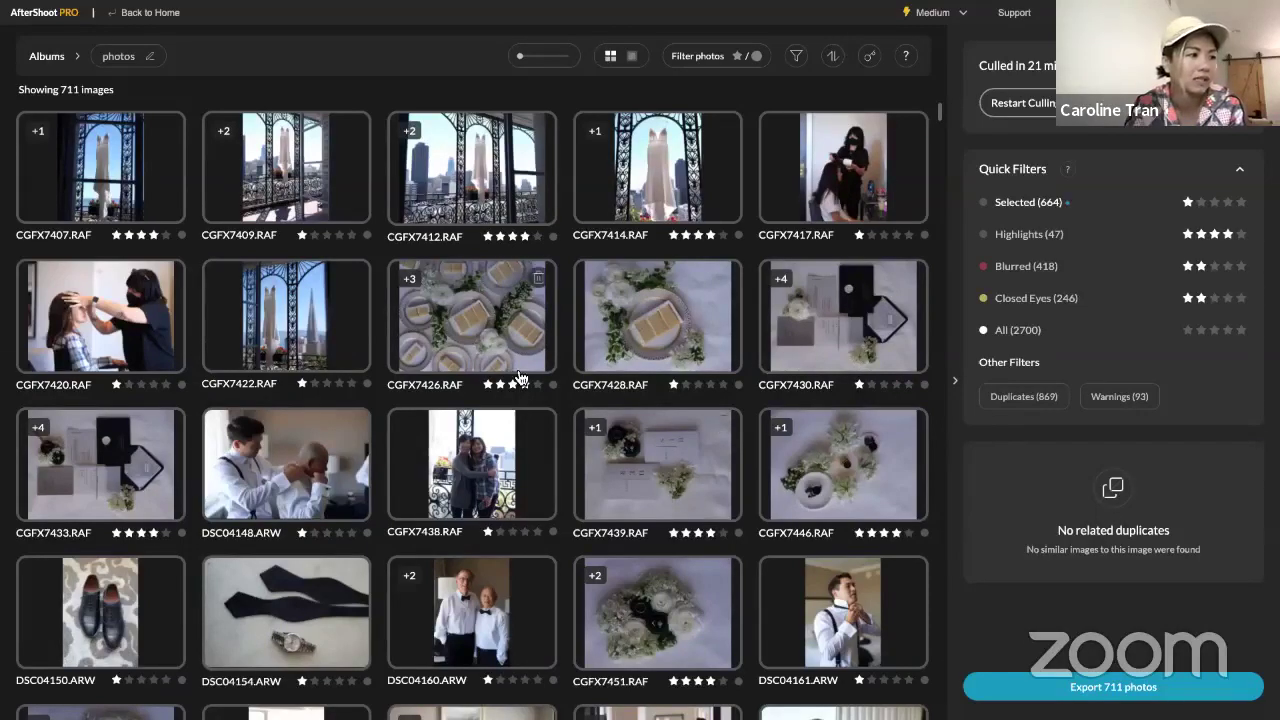
pyautogui.doubleClick(481, 300)
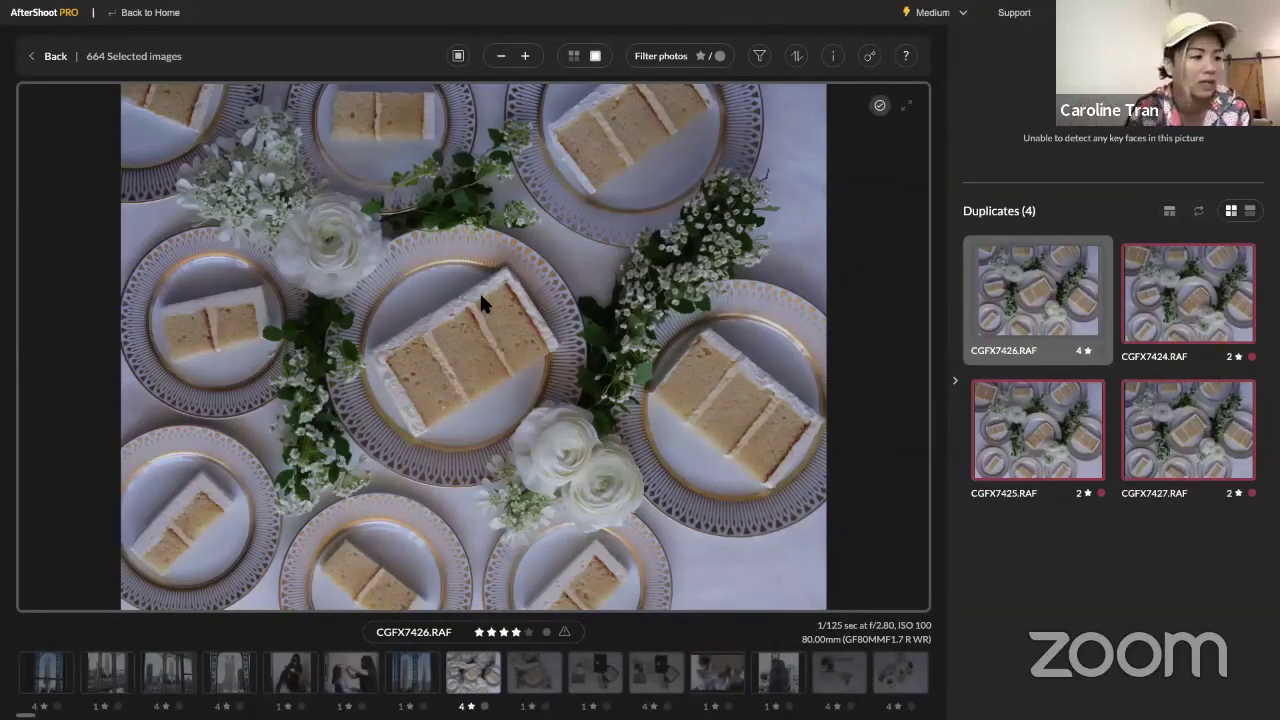
pyautogui.press('Right')
pyautogui.press('Right')
pyautogui.press('Right')
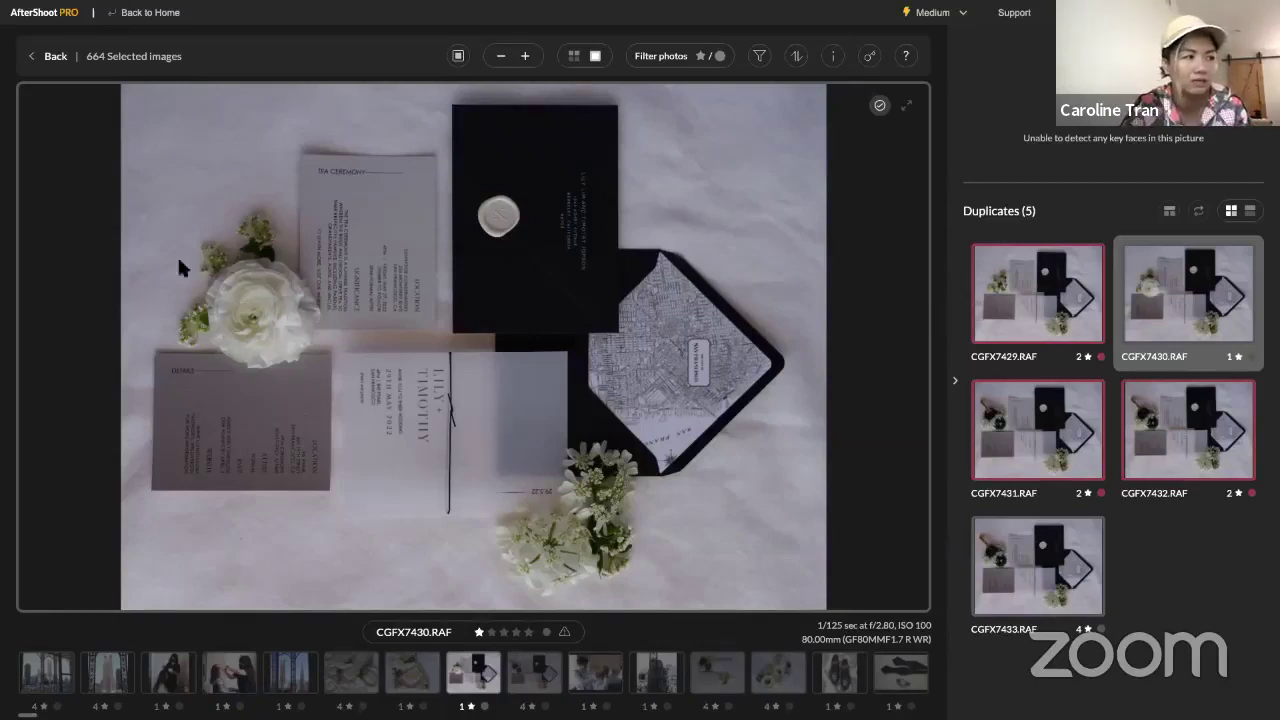
# Compare the invitation photo CGFX7430.RAF with its duplicates CGFX7429.RAF, CGFX7431.RAF and CGFX7433.RAF
pyautogui.press('Left')
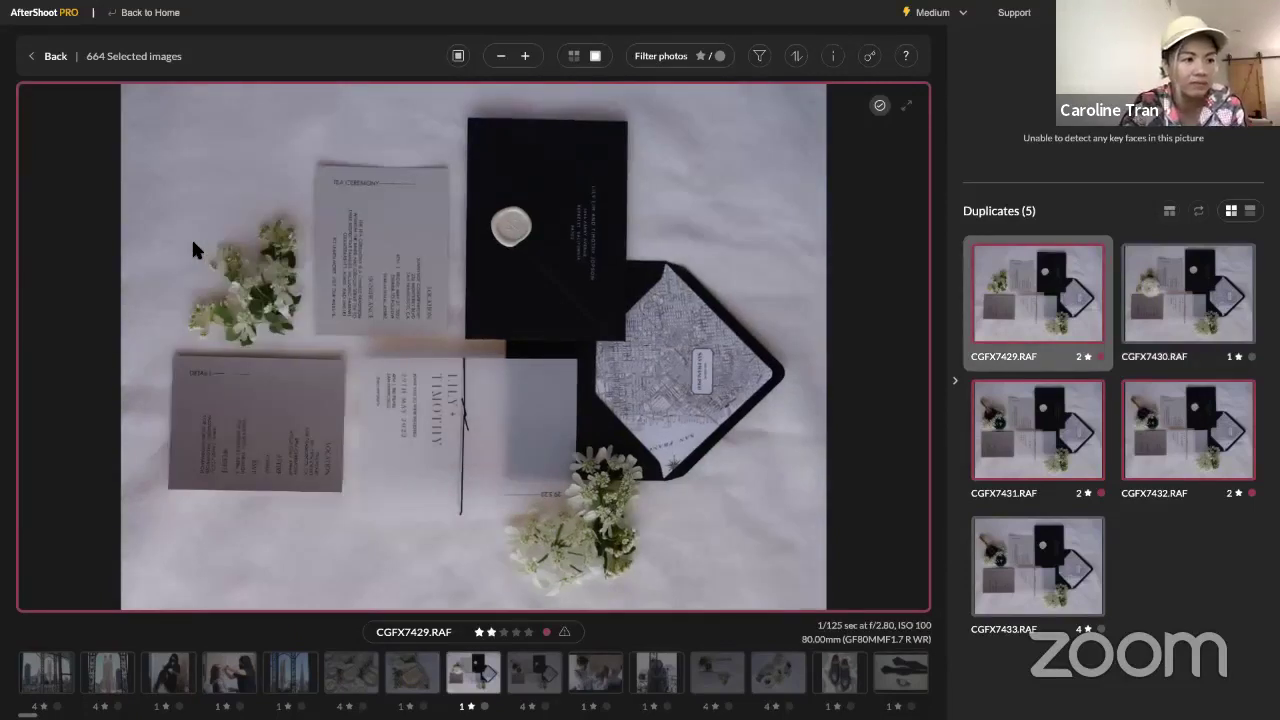
pyautogui.press('Right')
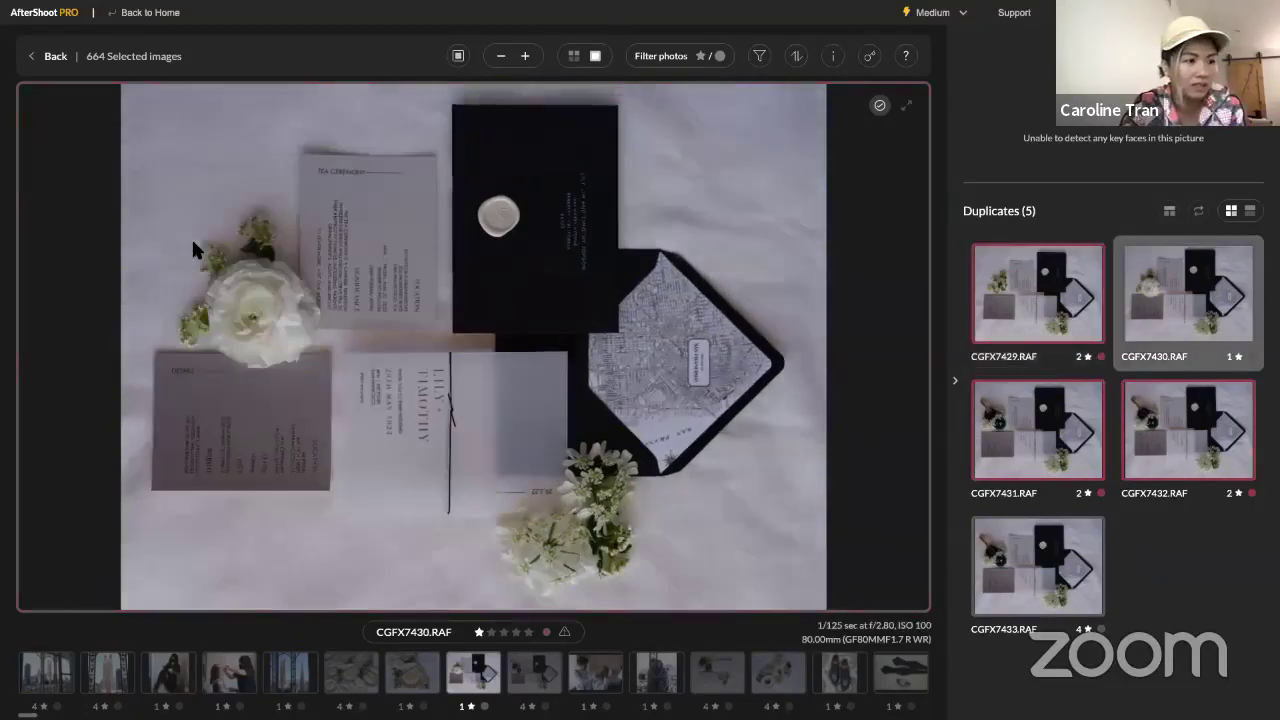
pyautogui.press('Right')
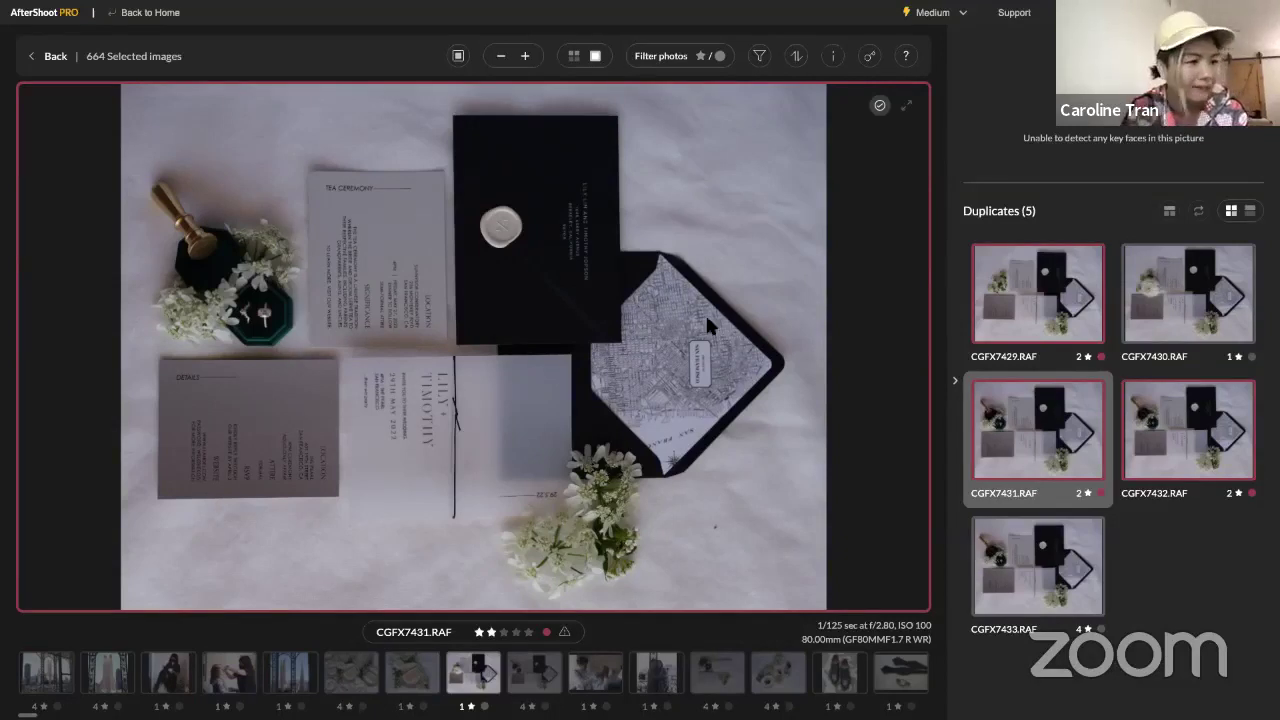
pyautogui.press('Down')
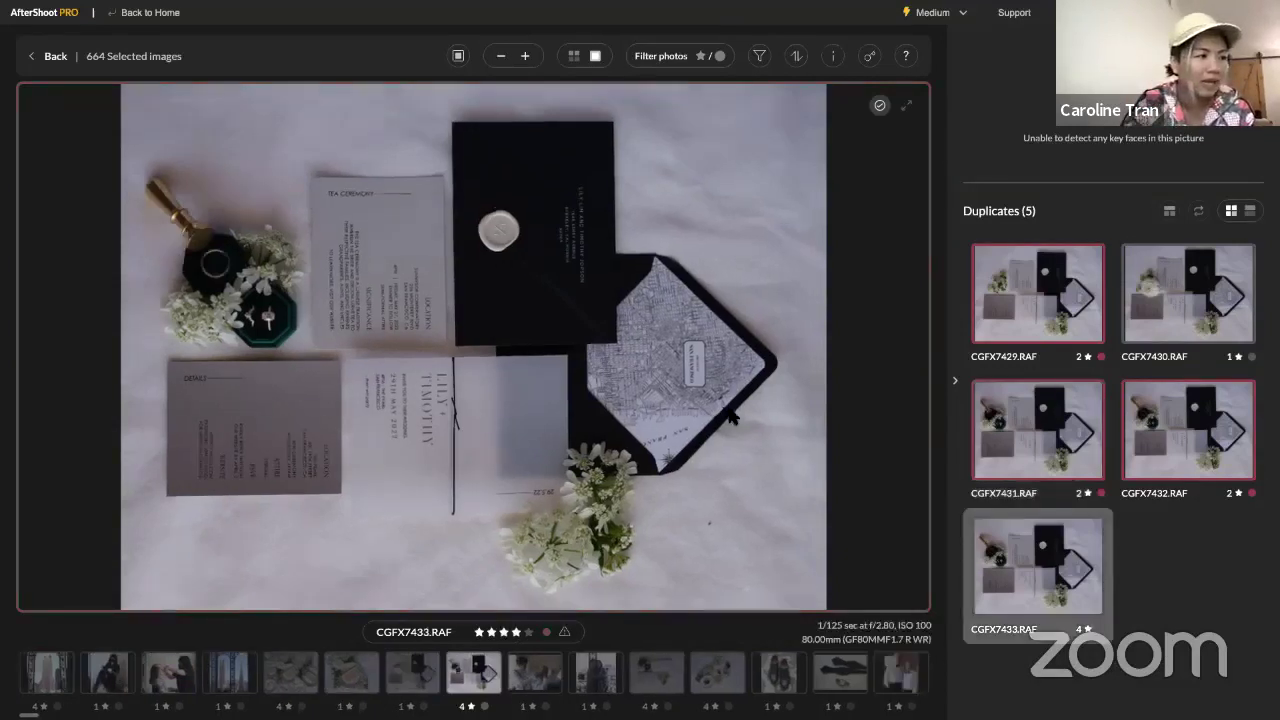
# View the following selected photos from the vow books CGFX7439.RAF and cufflinks CGFX7446.RAF to the two men's portrait DSC04160.ARW
pyautogui.press('Right')
pyautogui.press('Right')
pyautogui.press('Right')
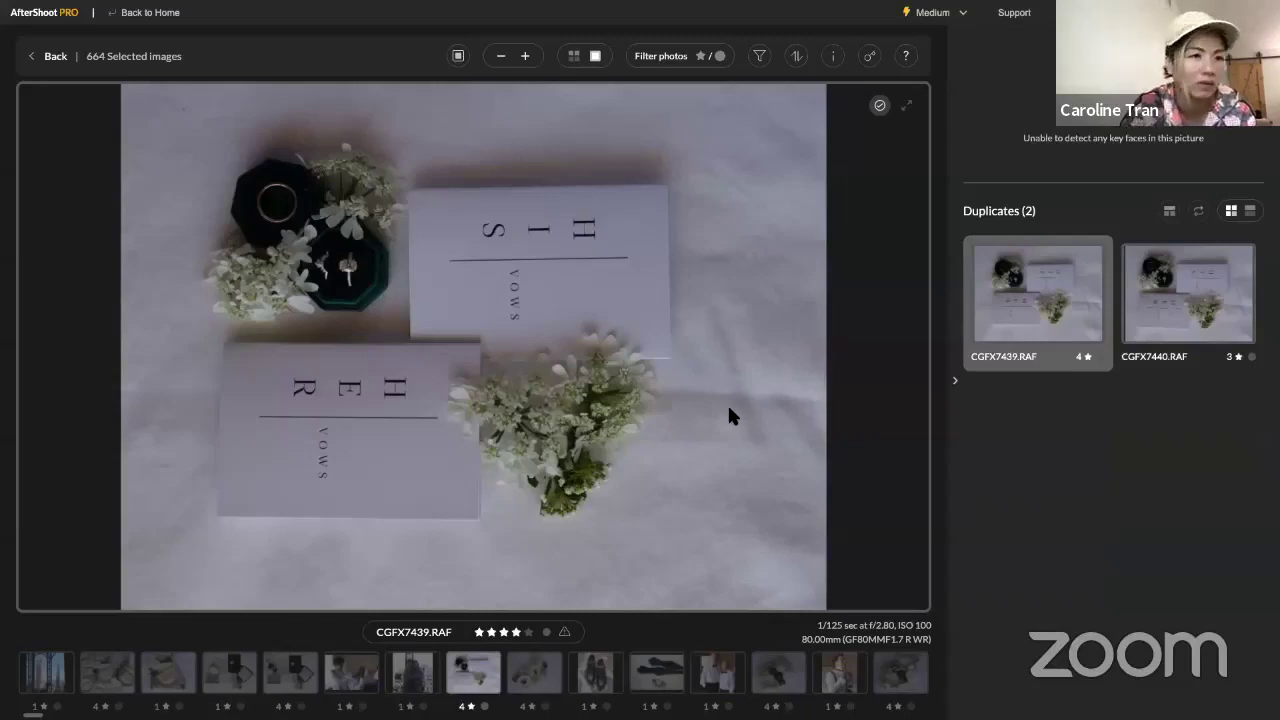
pyautogui.press('Right')
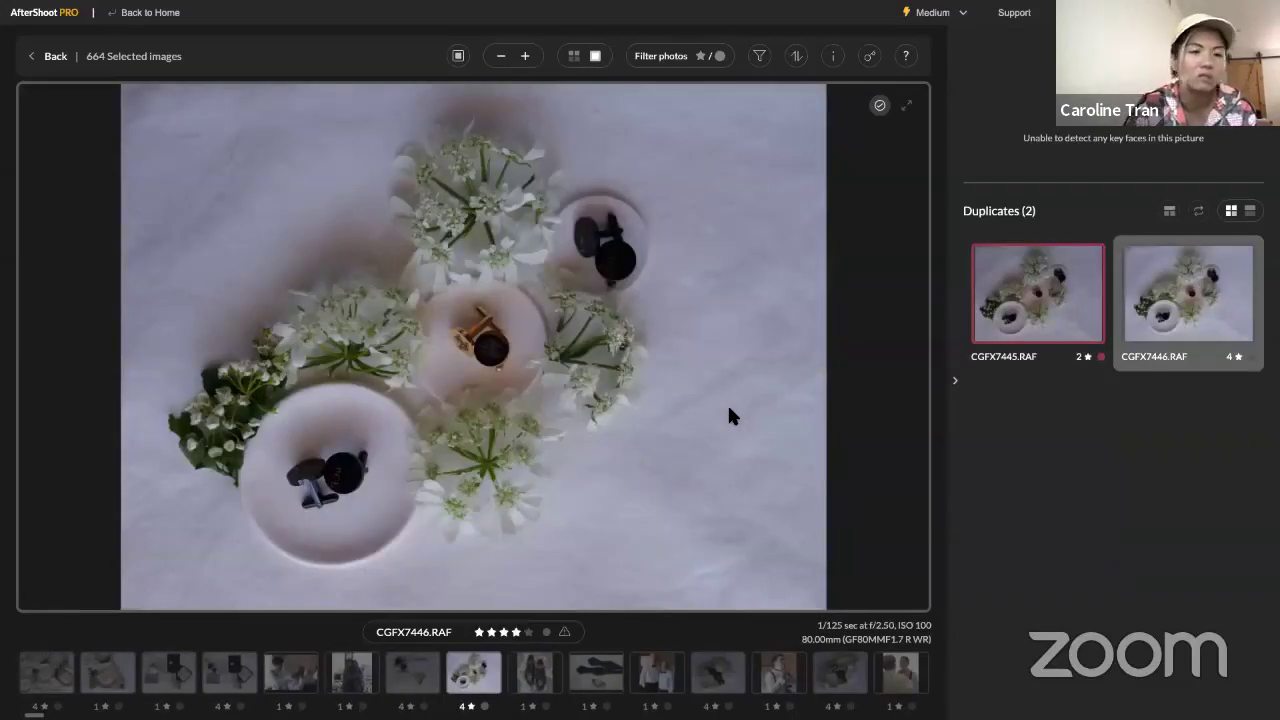
pyautogui.press('Right')
pyautogui.press('Right')
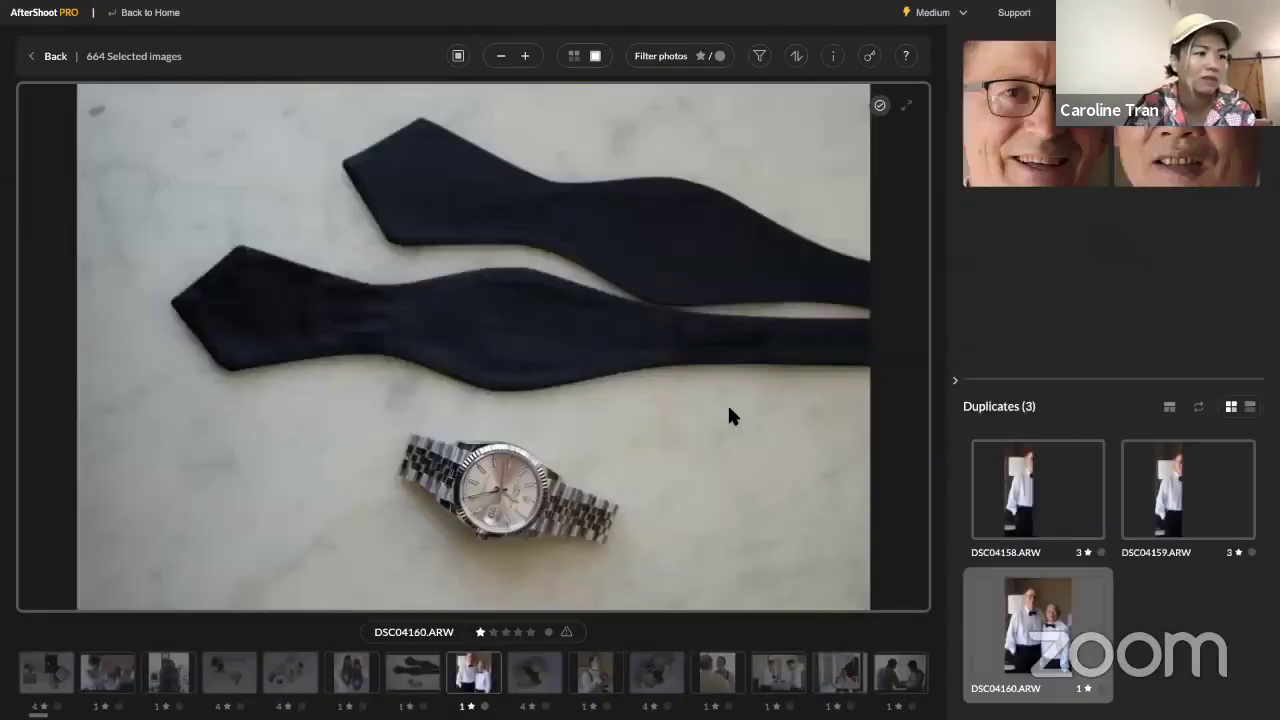
pyautogui.press('Right')
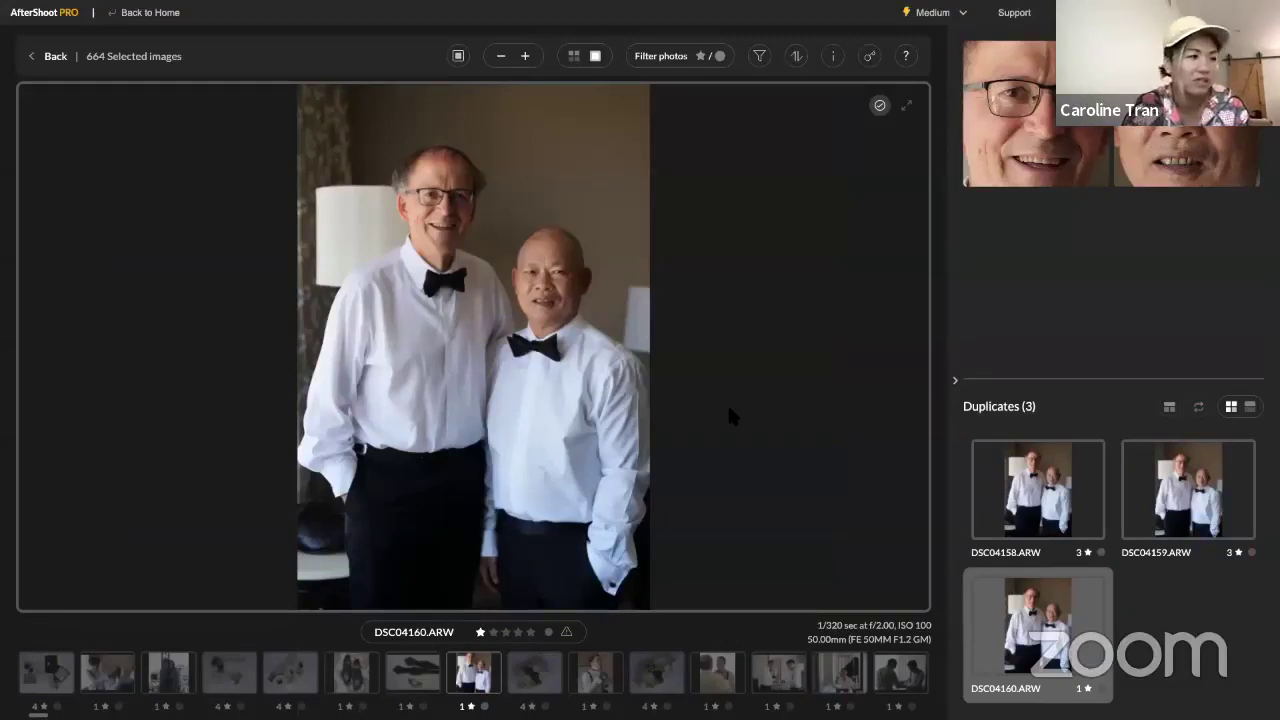
# Compare the portrait DSC04160.ARW with its duplicates DSC04158.ARW and DSC04159.ARW
pyautogui.press('Left')
pyautogui.press('Left')
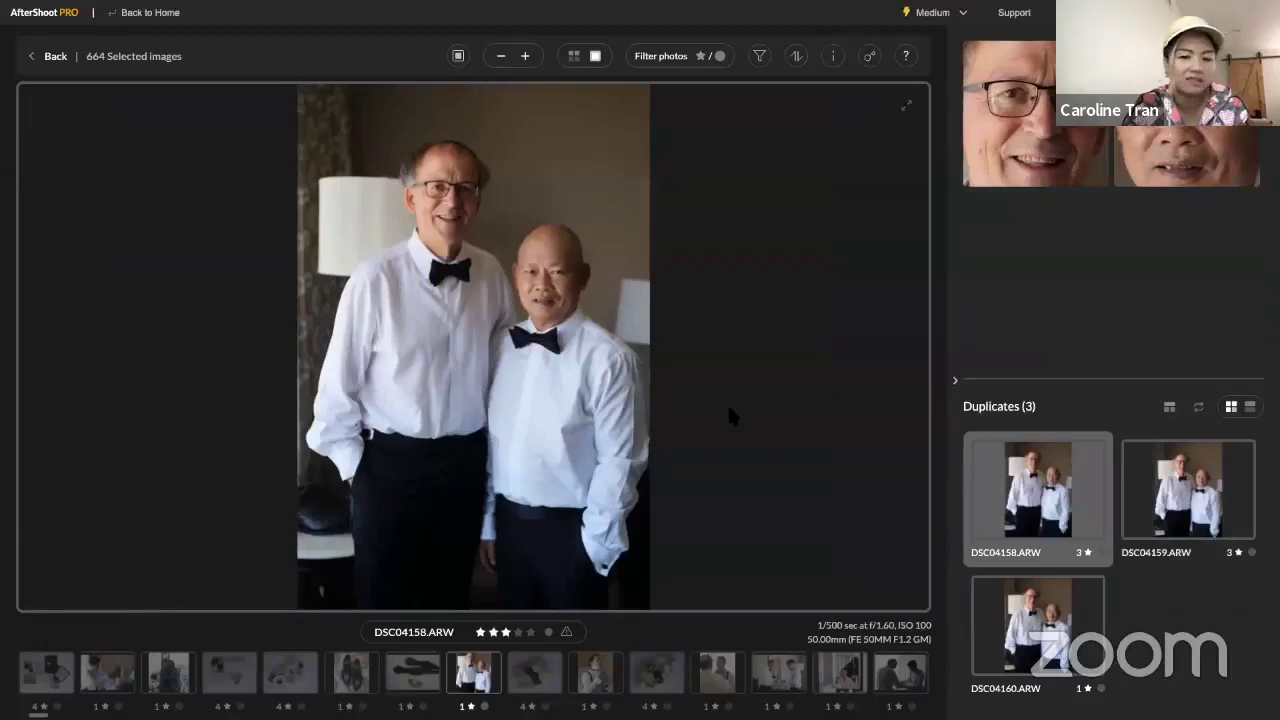
pyautogui.press('Right')
pyautogui.press('Right')
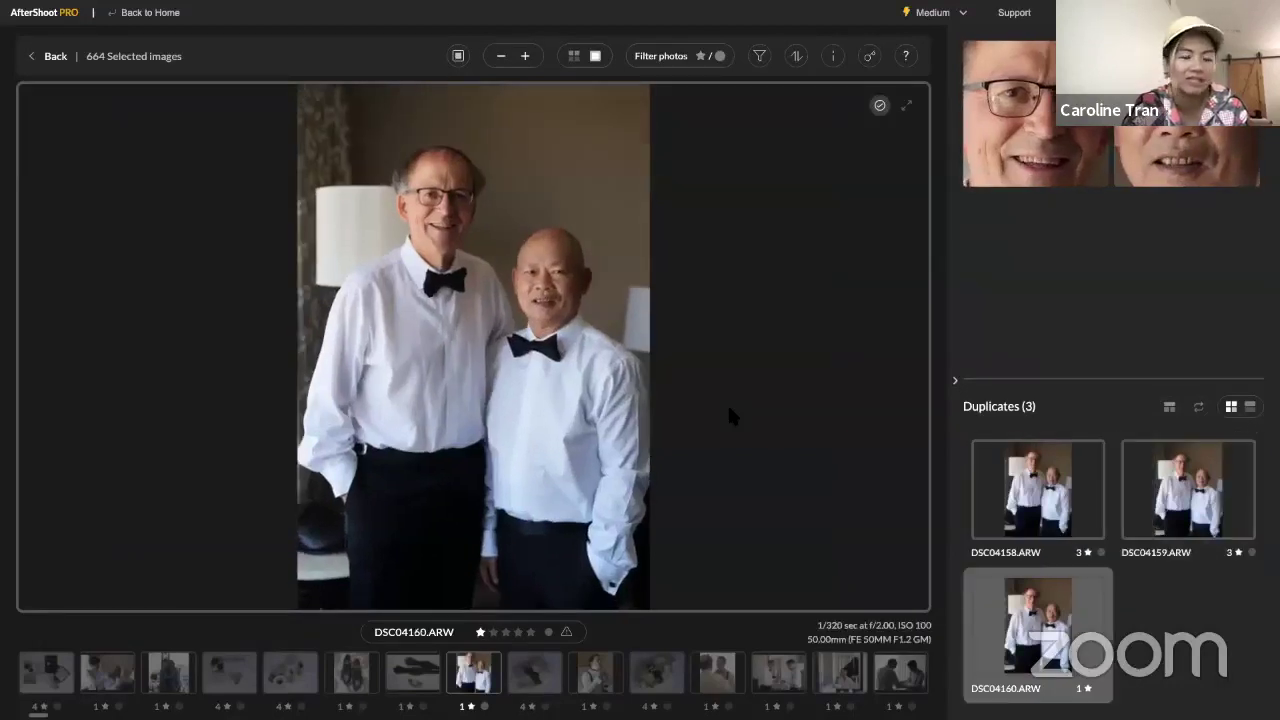
pyautogui.press('Left')
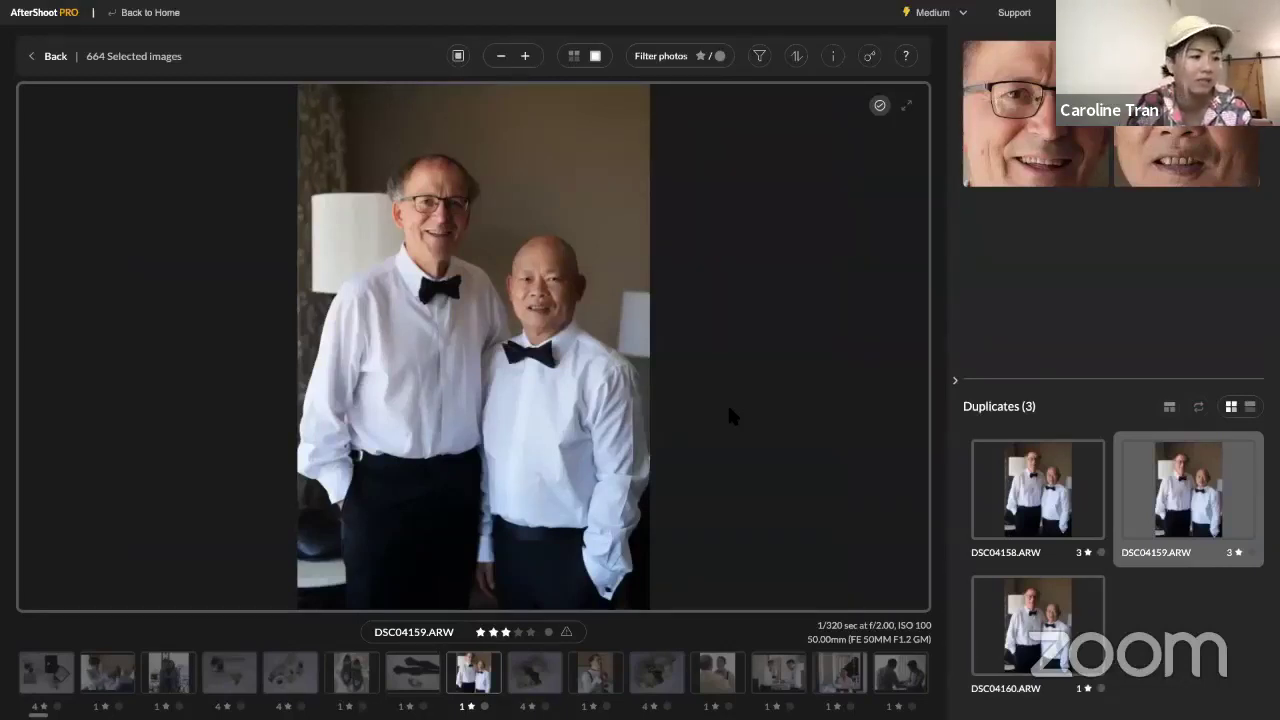
pyautogui.press('Right')
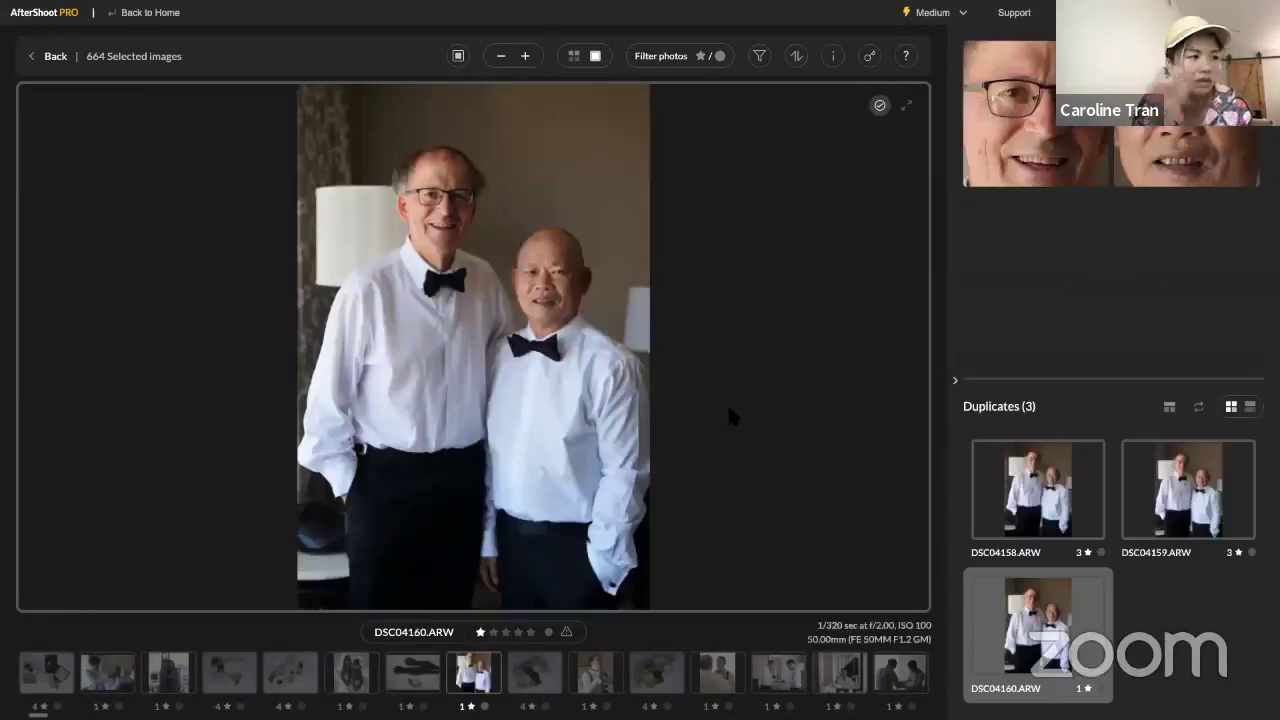
# View the following selected photos past DSC04161.ARW and CGFX7453.RAF to the groom getting-ready photo DSC04166.ARW
pyautogui.press('Right')
pyautogui.press('Right')
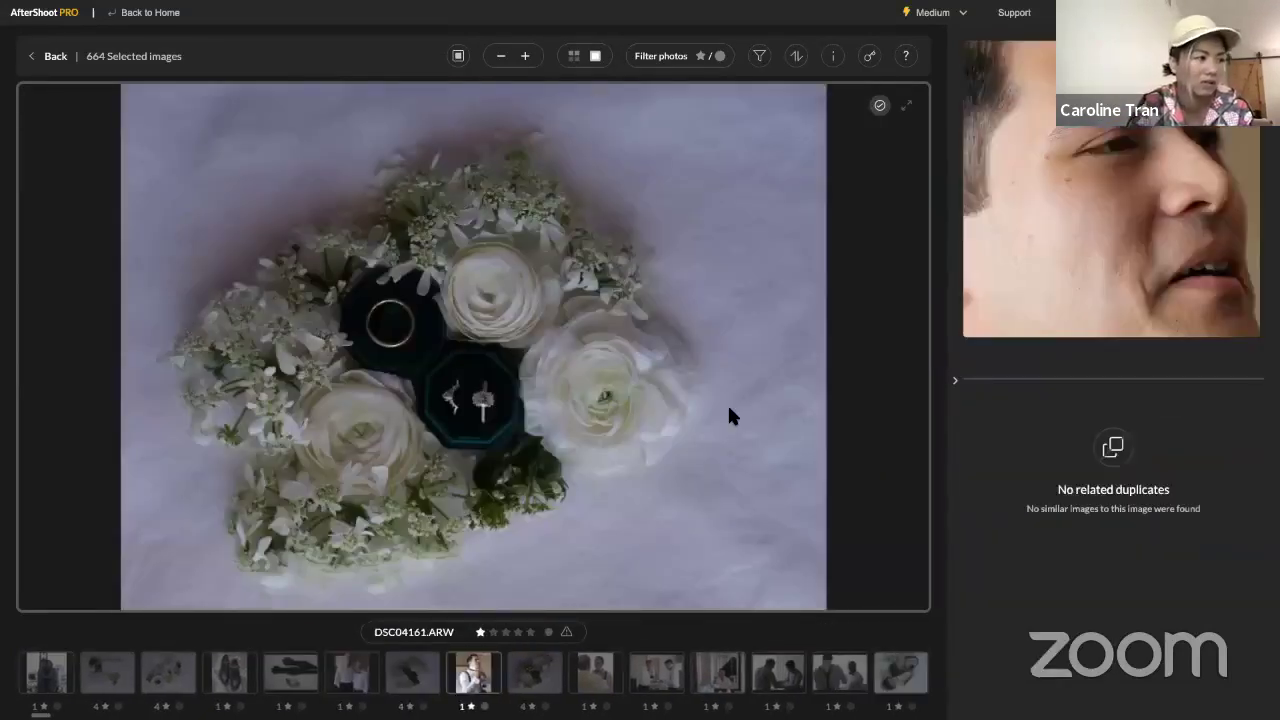
pyautogui.press('Right')
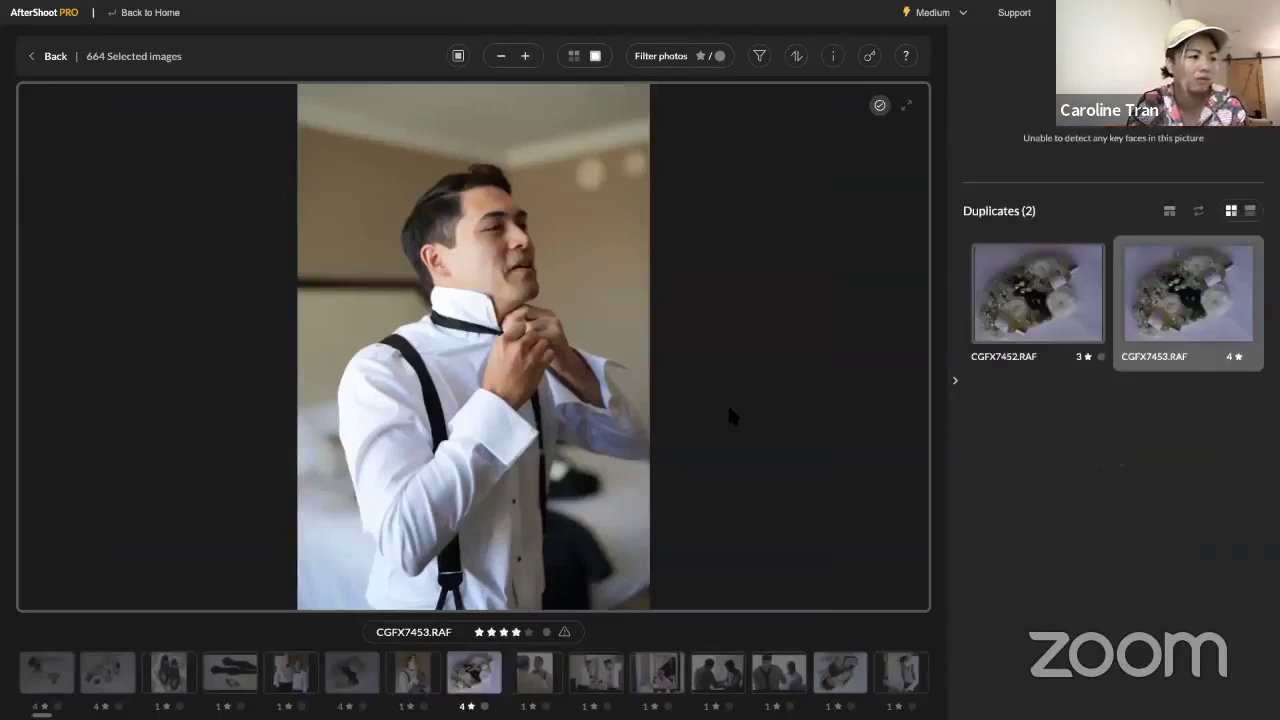
pyautogui.press('Right')
pyautogui.press('Right')
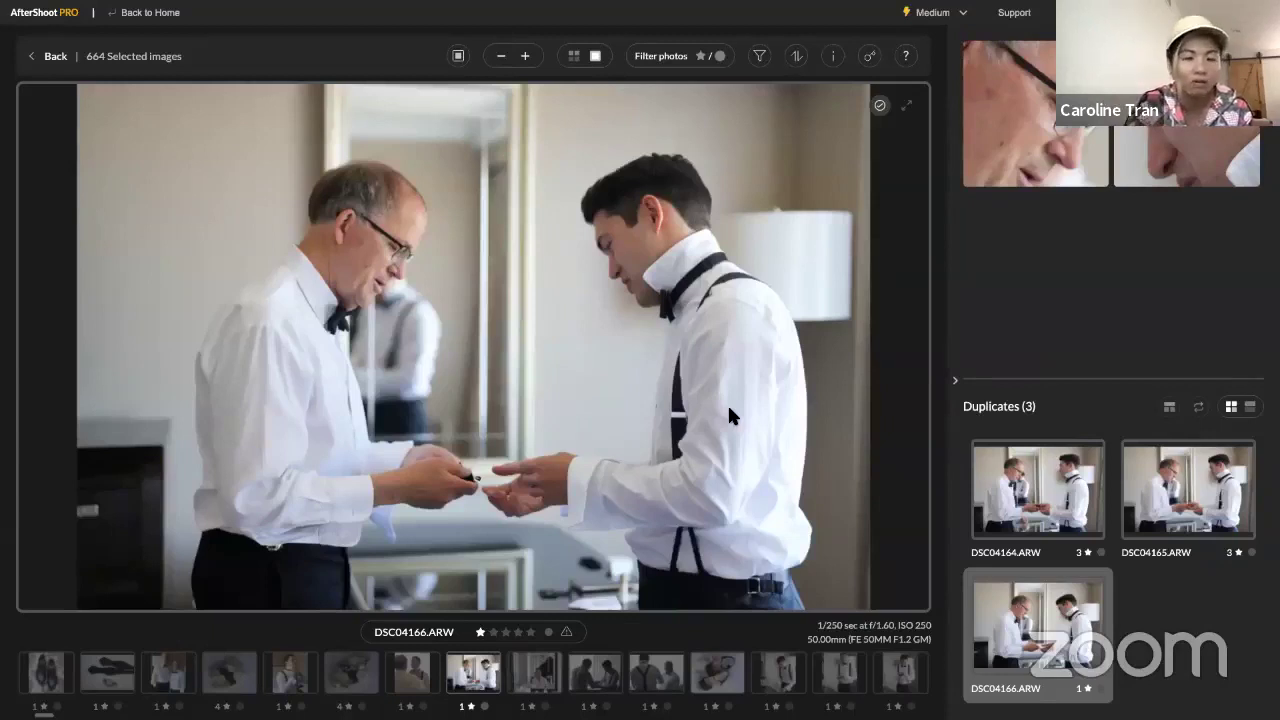
# Compare DSC04166.ARW with its duplicates DSC04164.ARW and DSC04165.ARW, and rate DSC04164.ARW one star
pyautogui.press('Up')
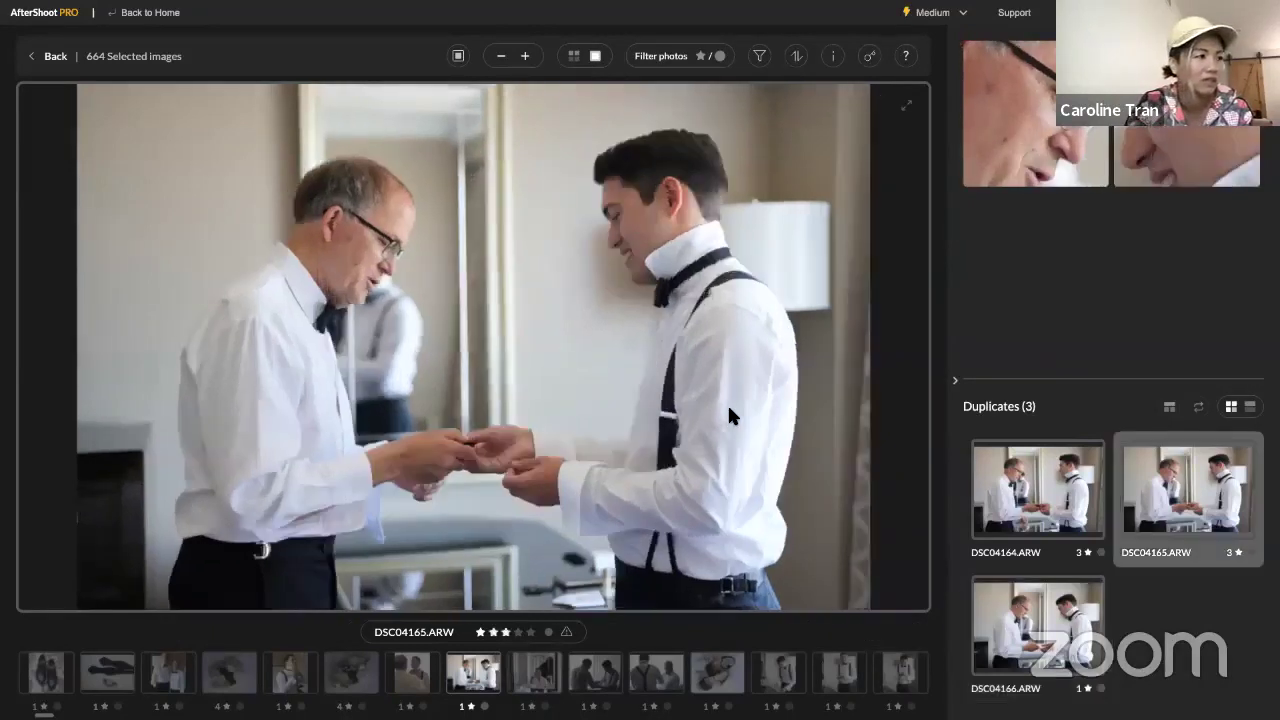
pyautogui.press('Up')
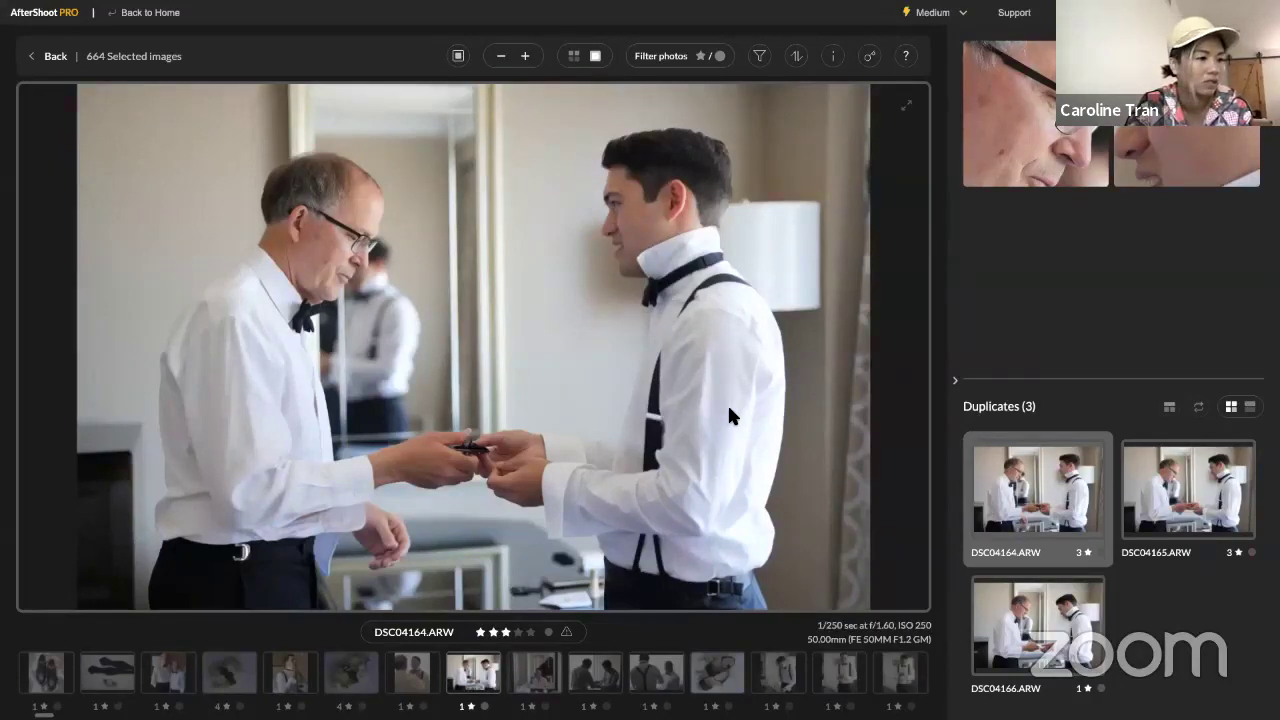
pyautogui.click(1160, 500)
pyautogui.click(1068, 636)
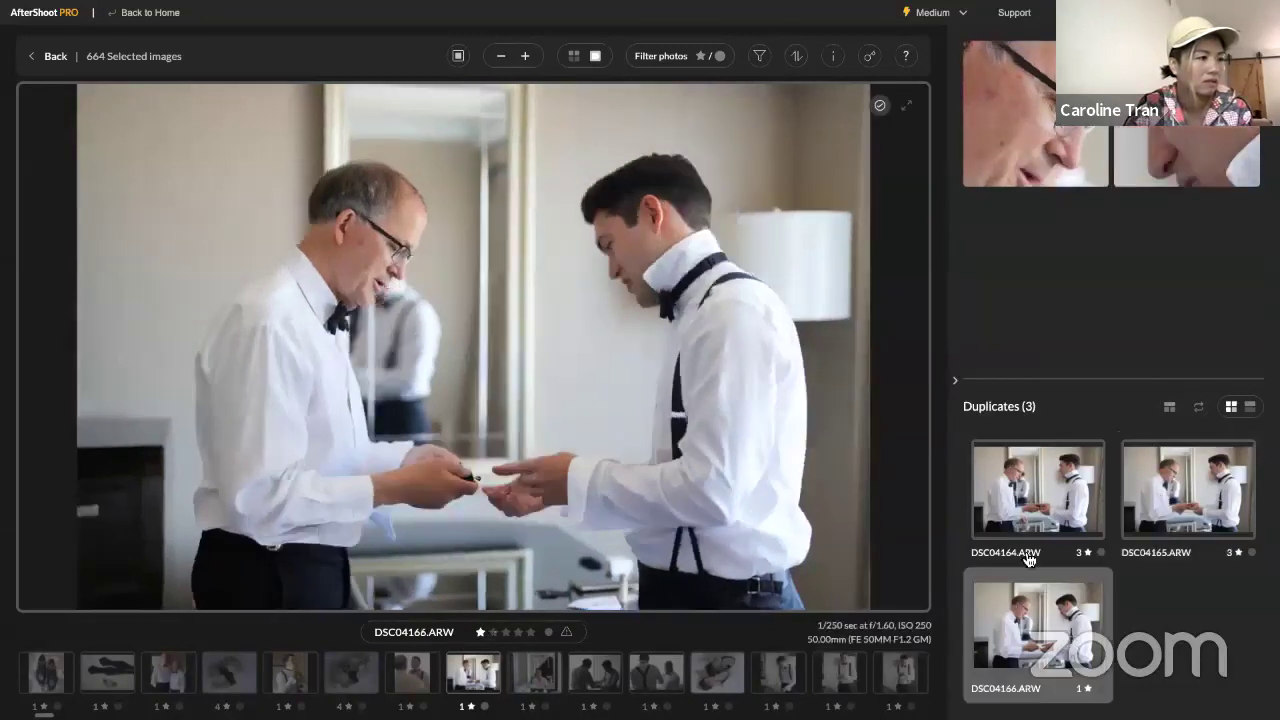
pyautogui.click(1021, 468)
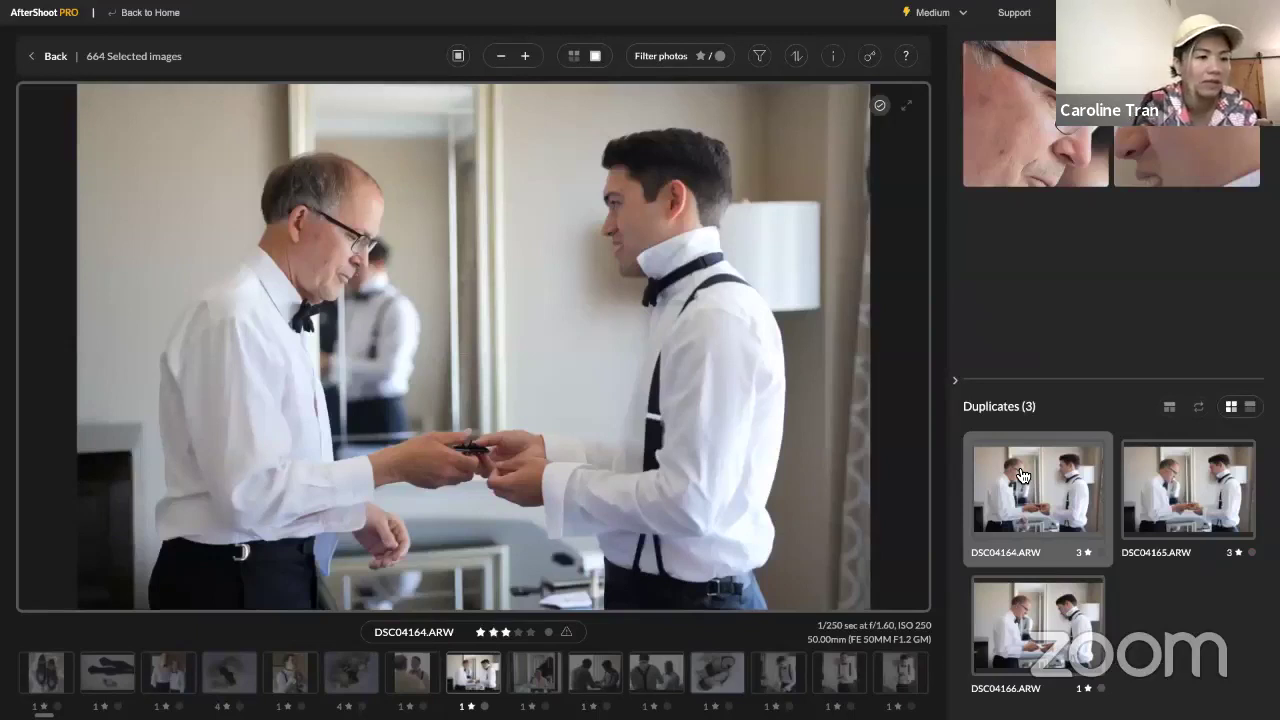
pyautogui.press('1')
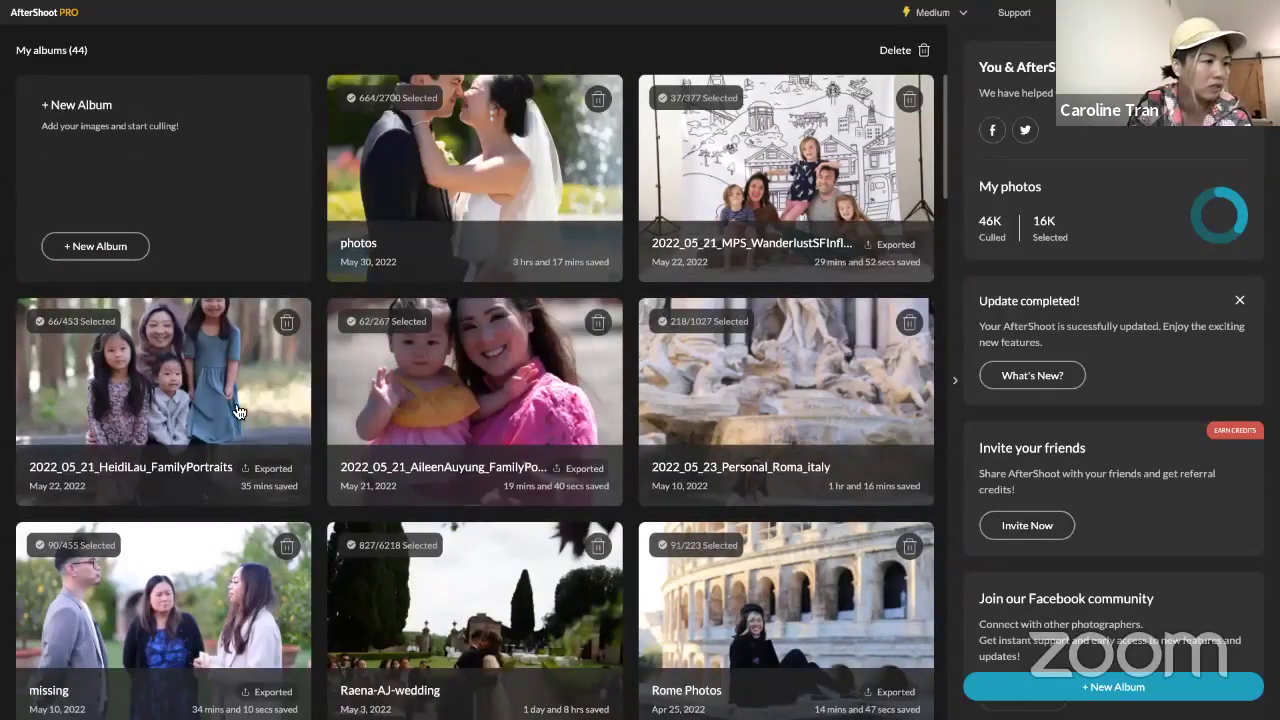
# Find the wedding album dated May 3, 2022 in the album list and open it
pyautogui.scroll(-3, 530, 497)
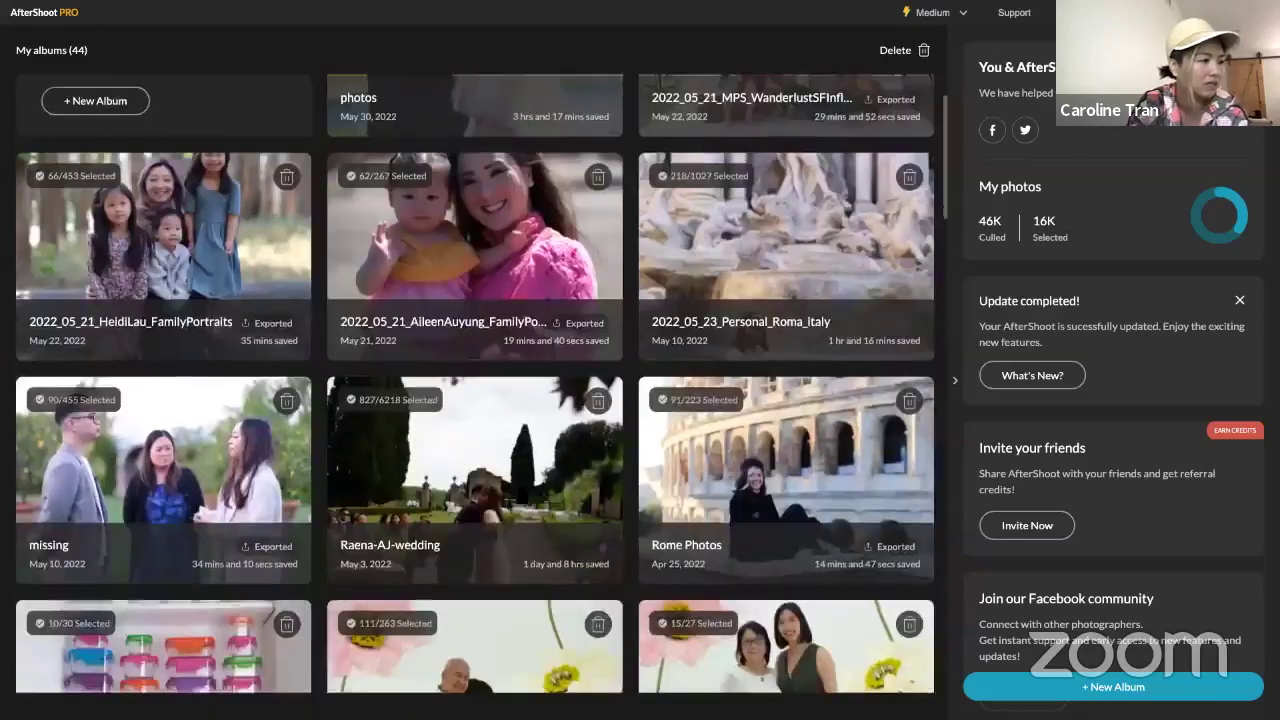
pyautogui.doubleClick(484, 467)
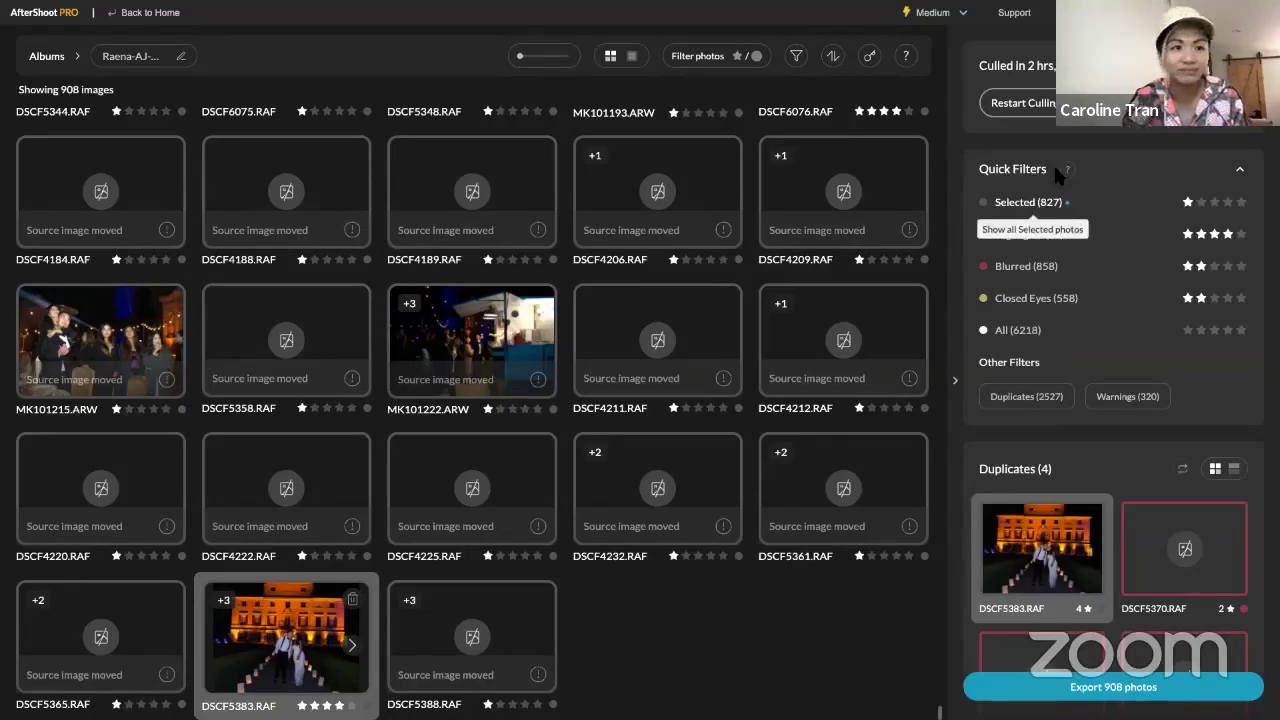
# Return to the album list, switch to Lightroom Classic and enlarge its window to fill the screen
pyautogui.click(46, 57)
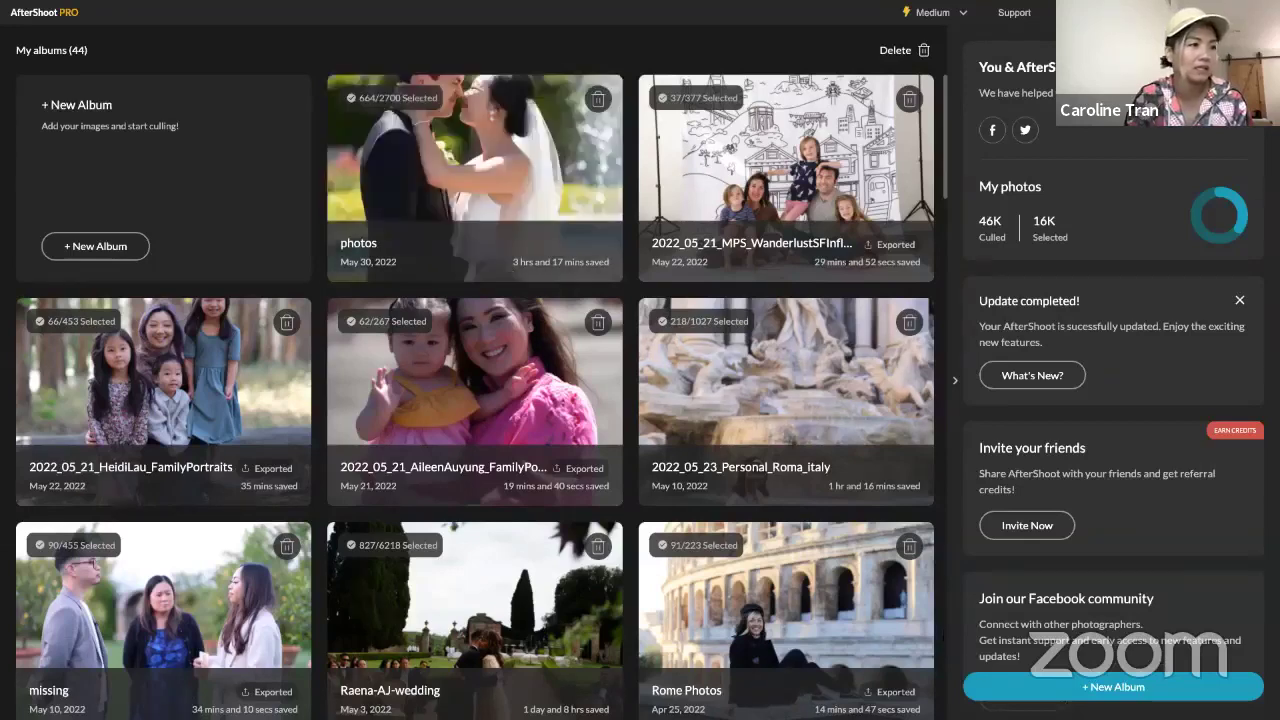
pyautogui.moveTo(140, 8)
pyautogui.click(39, 28)
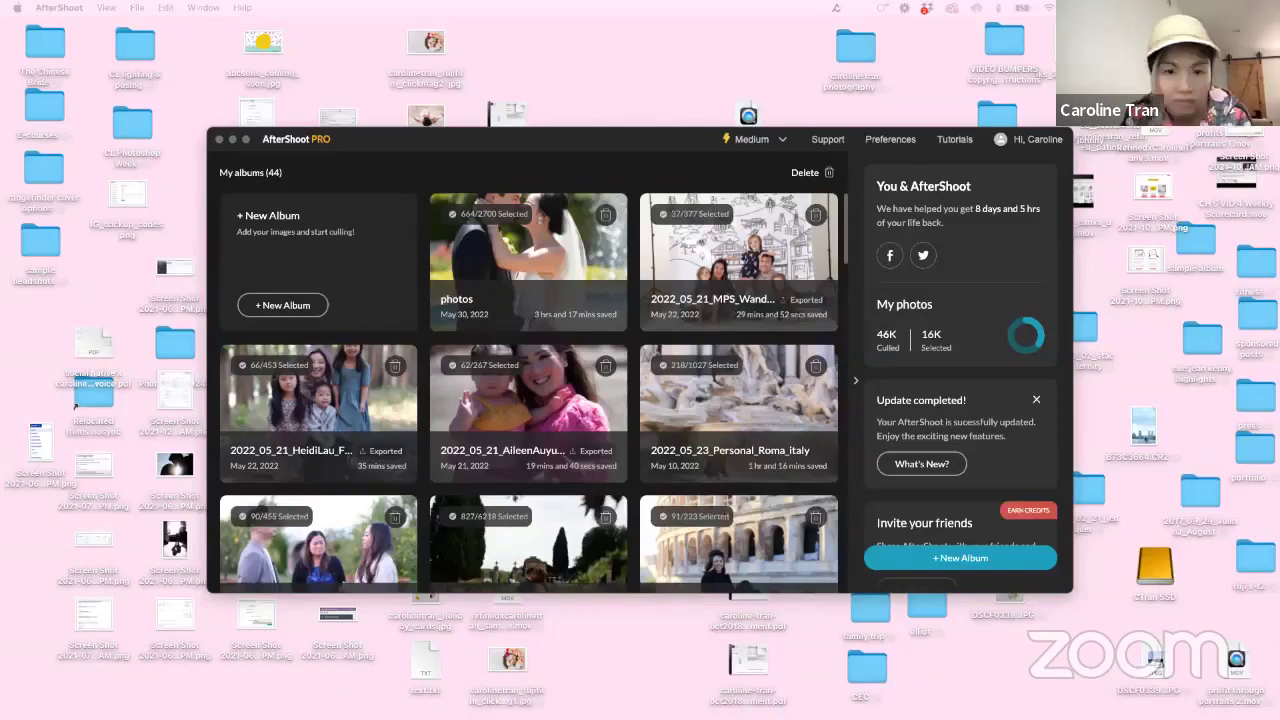
pyautogui.press('super+Tab')
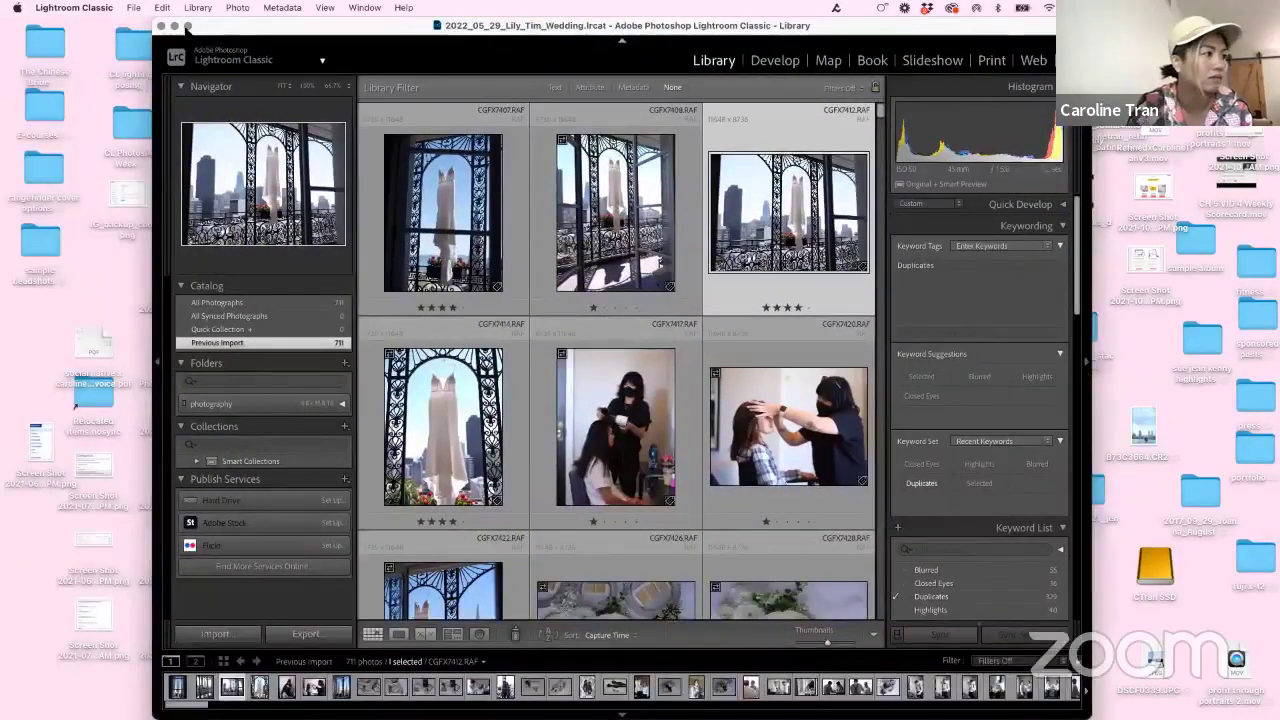
pyautogui.click(187, 27)
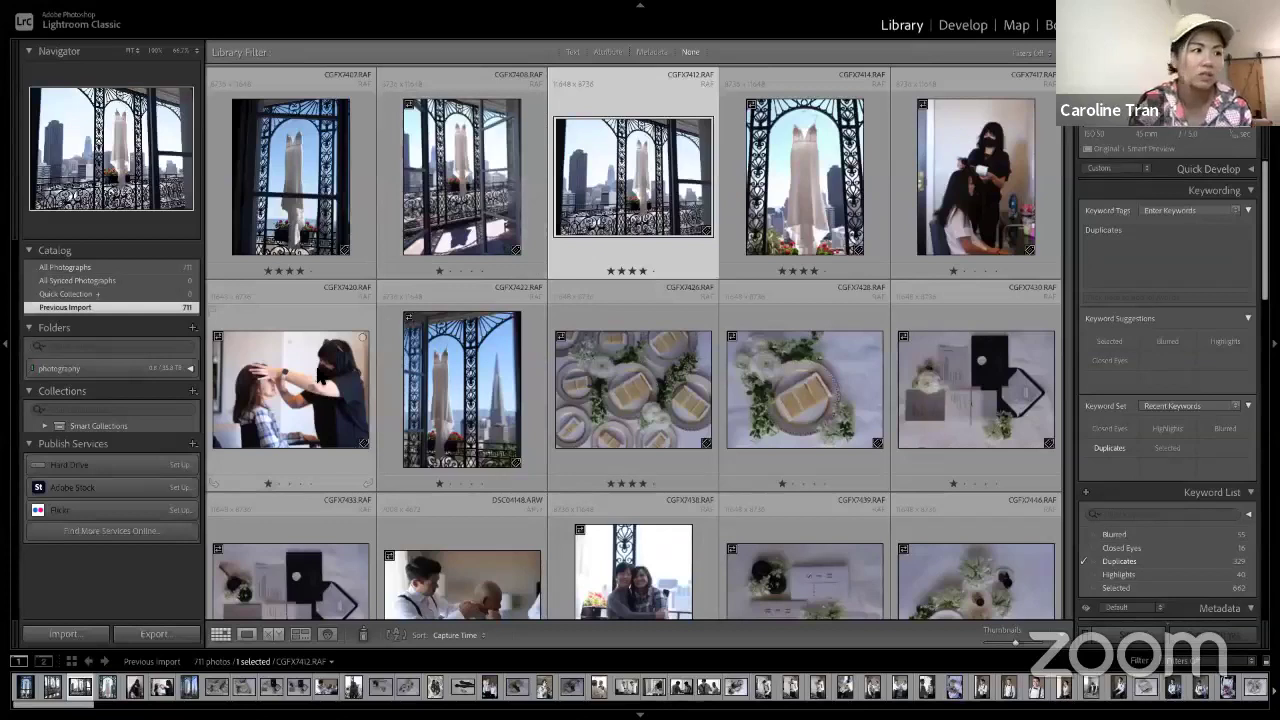
# Select the first dress photo CGFX7407.RAF, view it in the Develop module and return to the Library grid
pyautogui.click(328, 182)
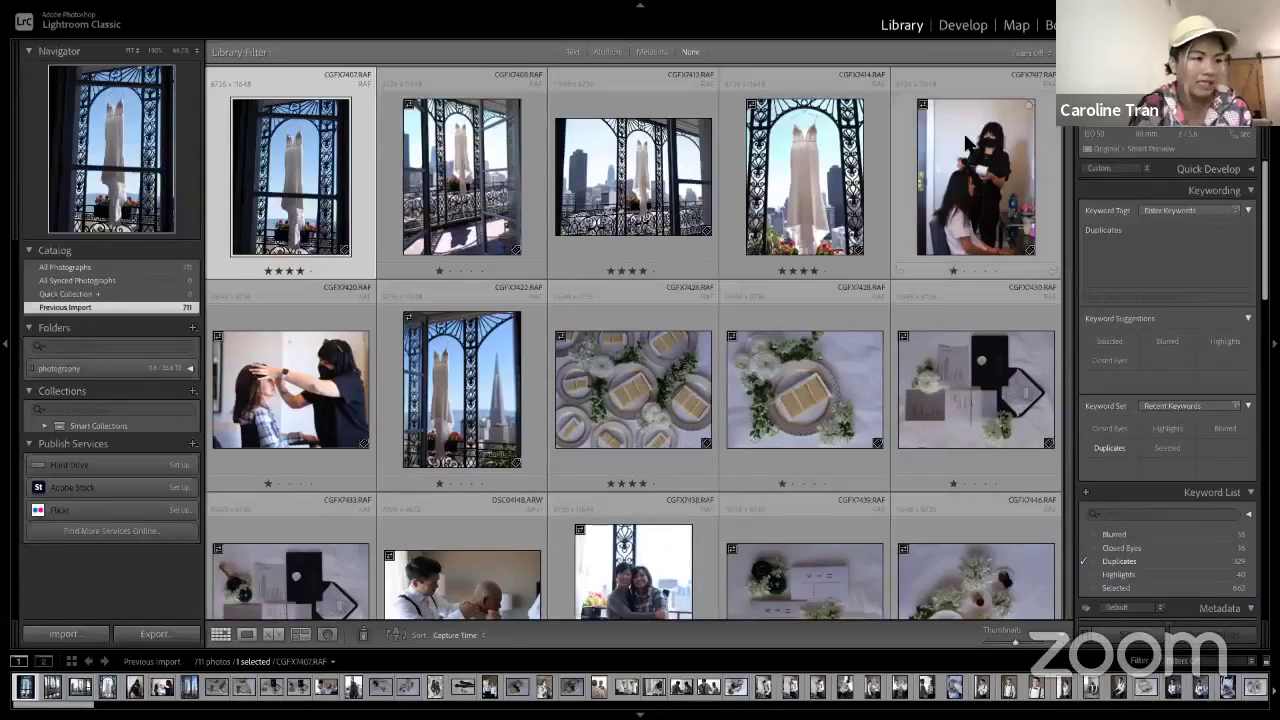
pyautogui.click(959, 36)
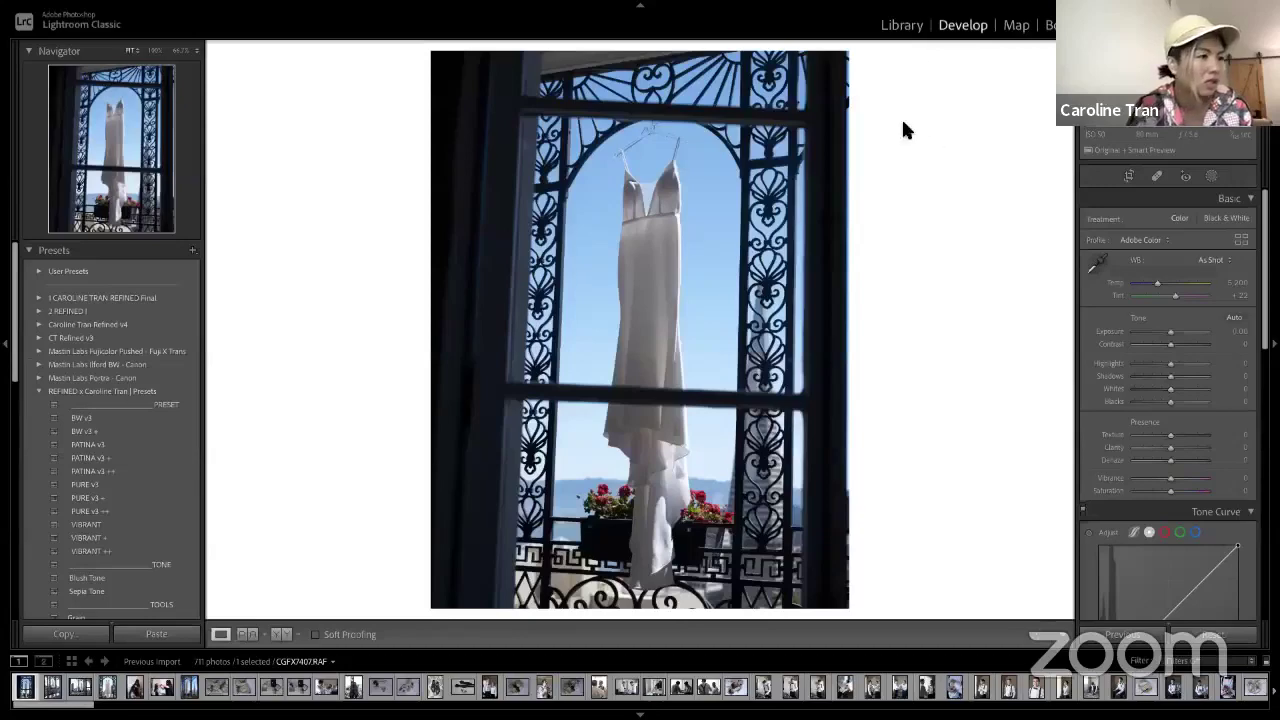
pyautogui.click(903, 28)
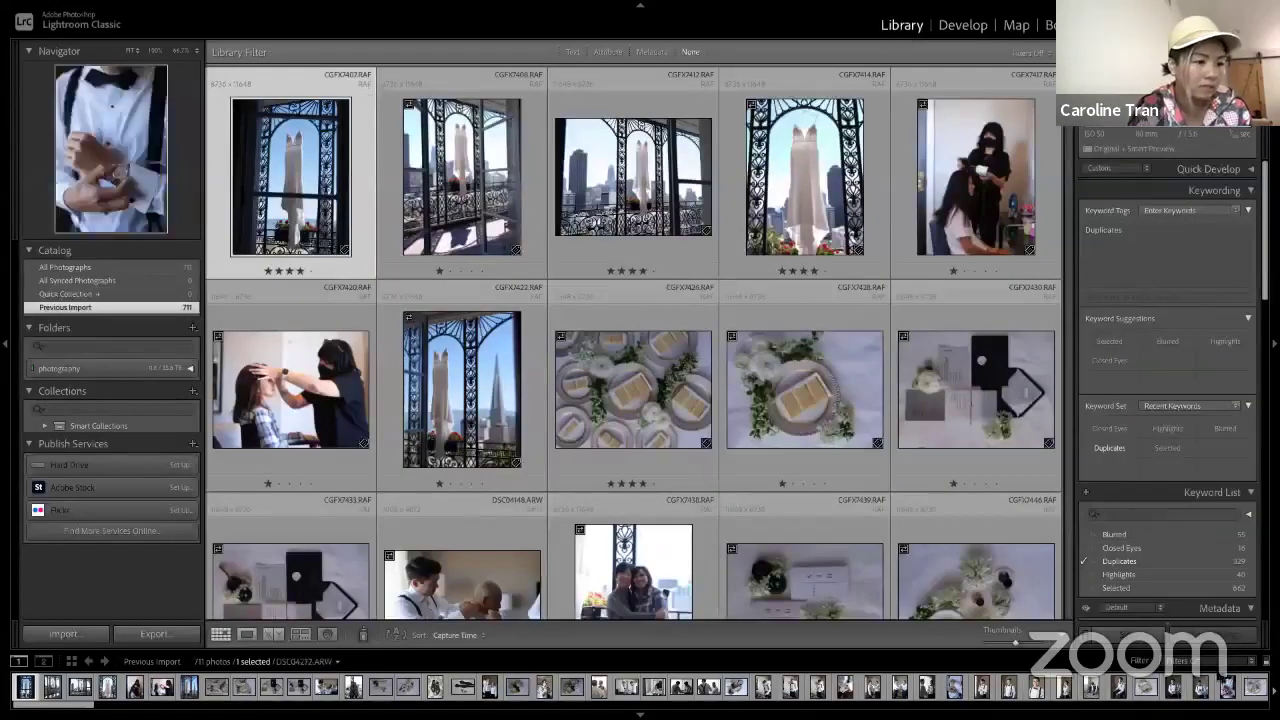
# Filter the imported wedding photos by rating to show only four stars and higher
pyautogui.hotkey('ctrl', 'l')
pyautogui.click(1185, 661)
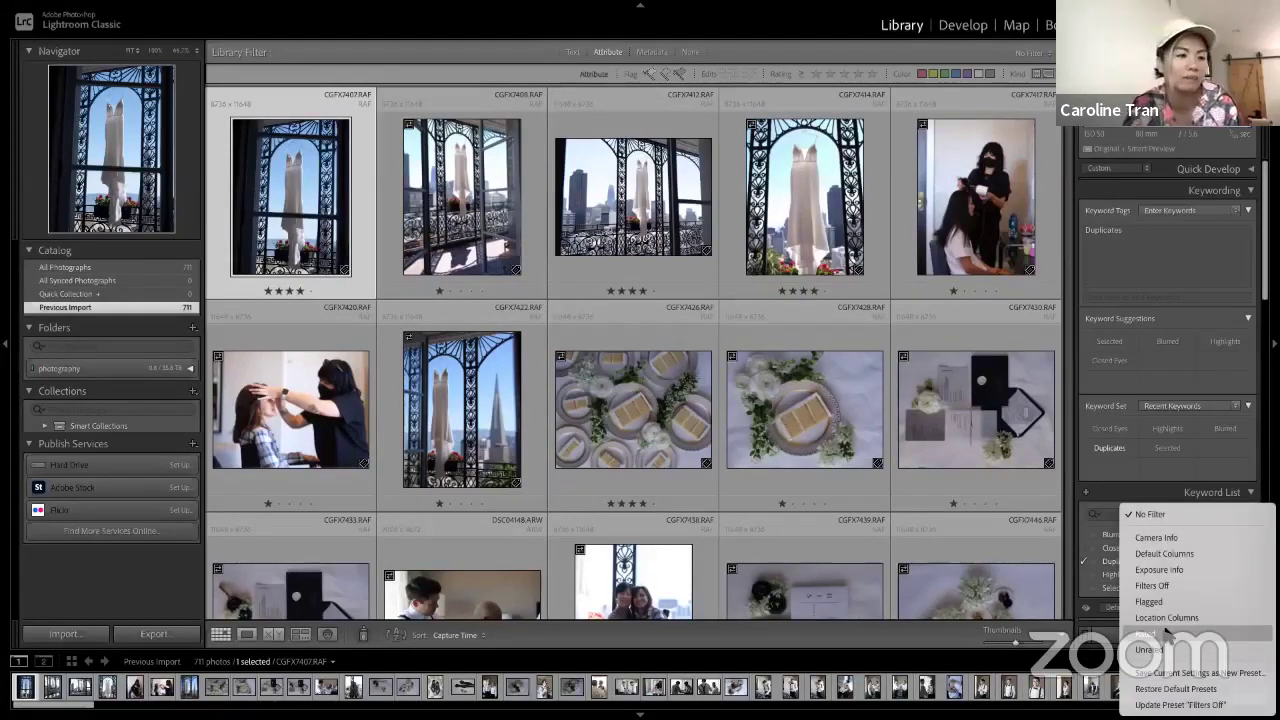
pyautogui.click(1165, 633)
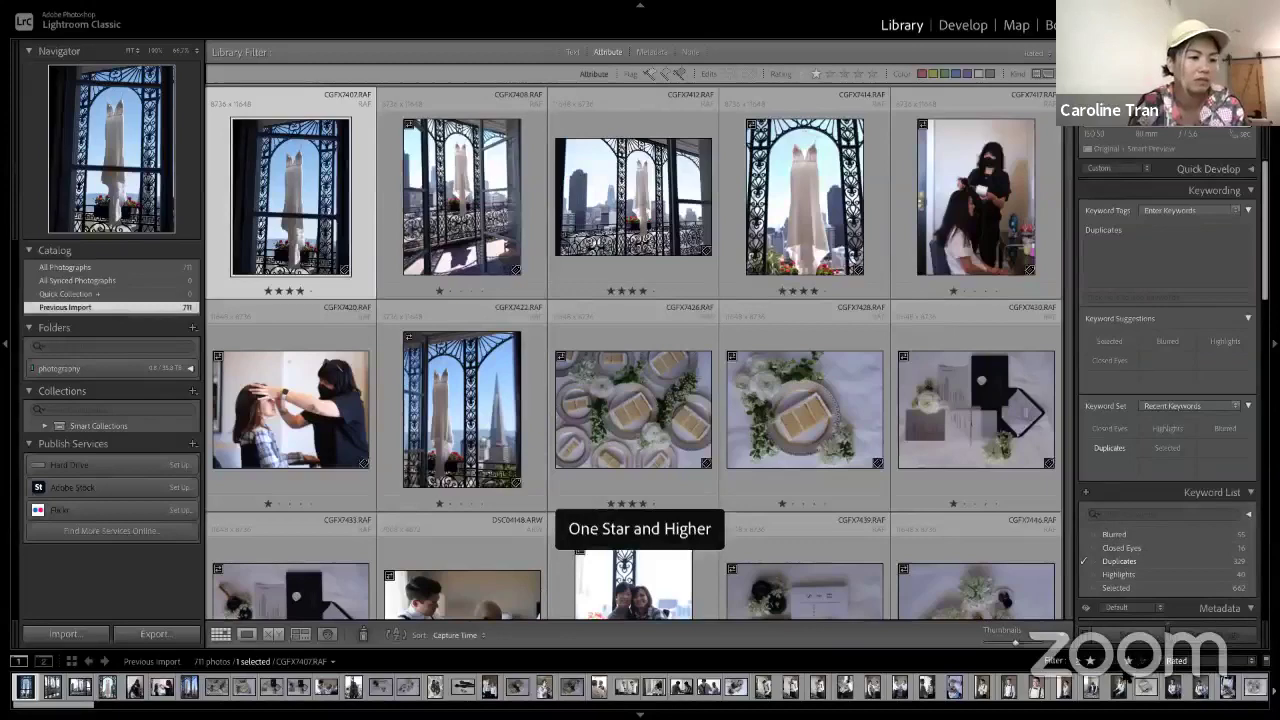
pyautogui.click(1127, 661)
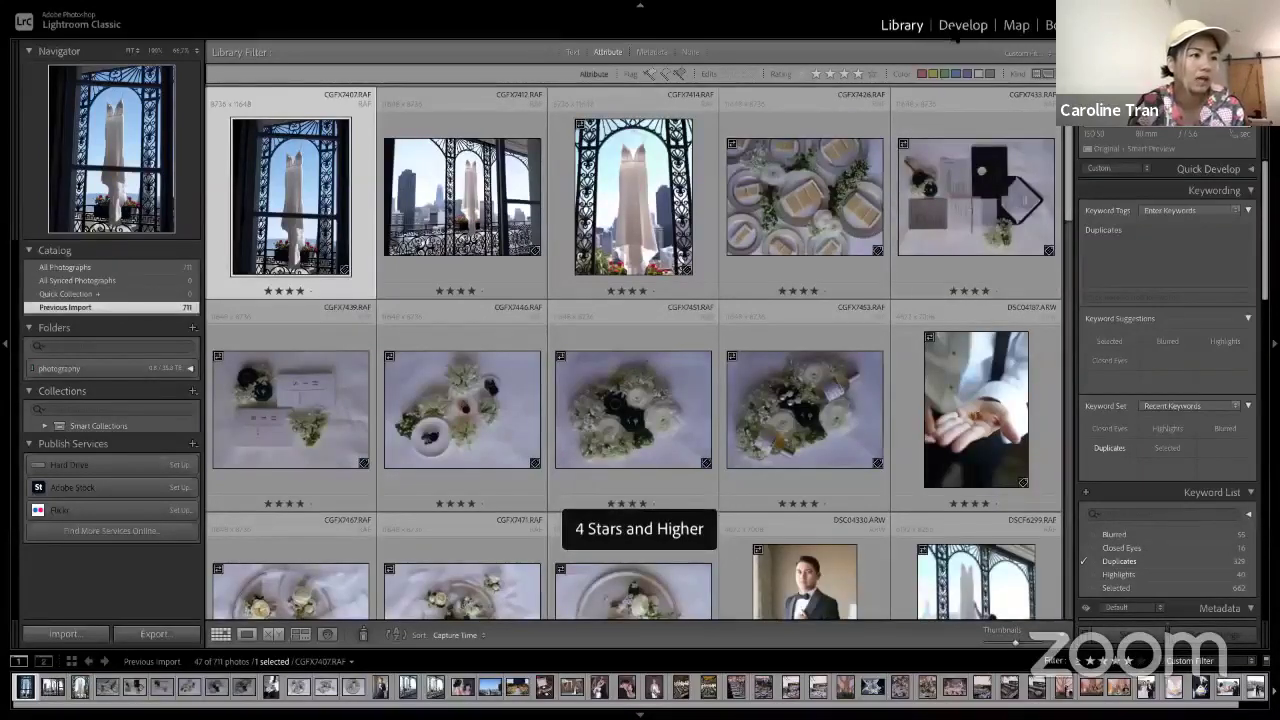
# Open CGFX7407.RAF in the Develop module and apply the VIBRANT + preset from the REFINED x Caroline Tran presets
pyautogui.click(960, 26)
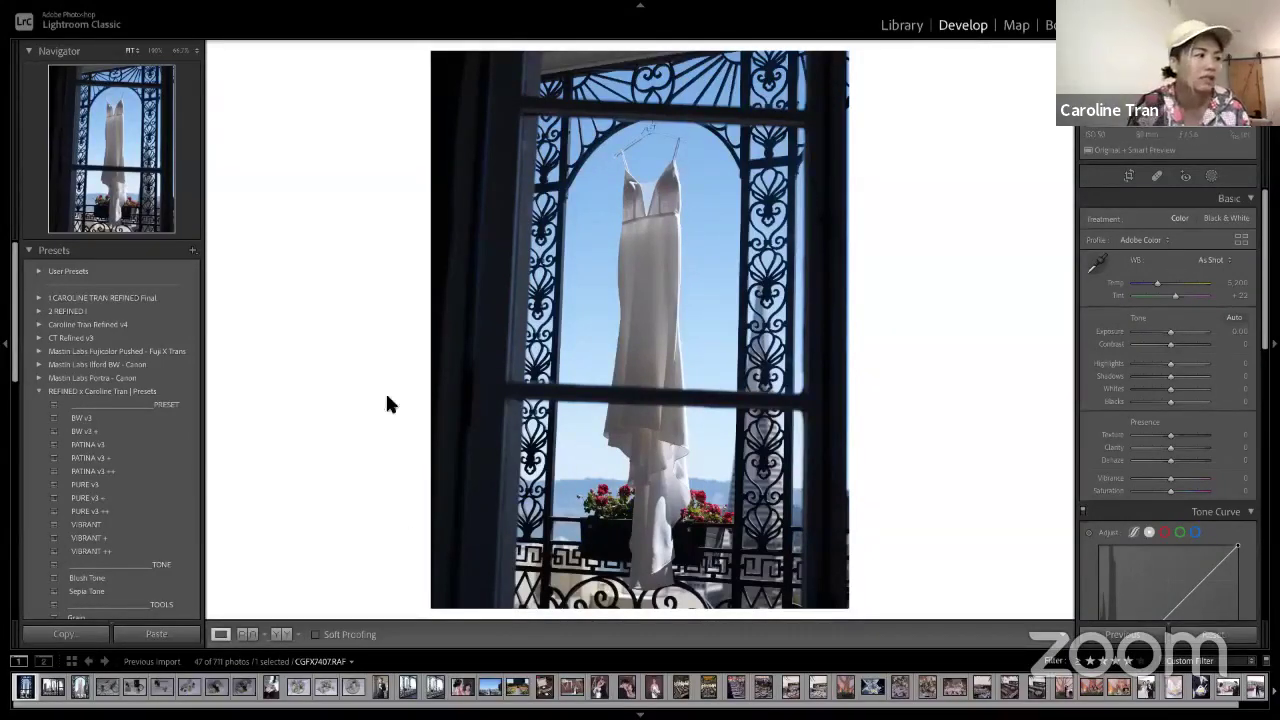
pyautogui.scroll(-5, 137, 492)
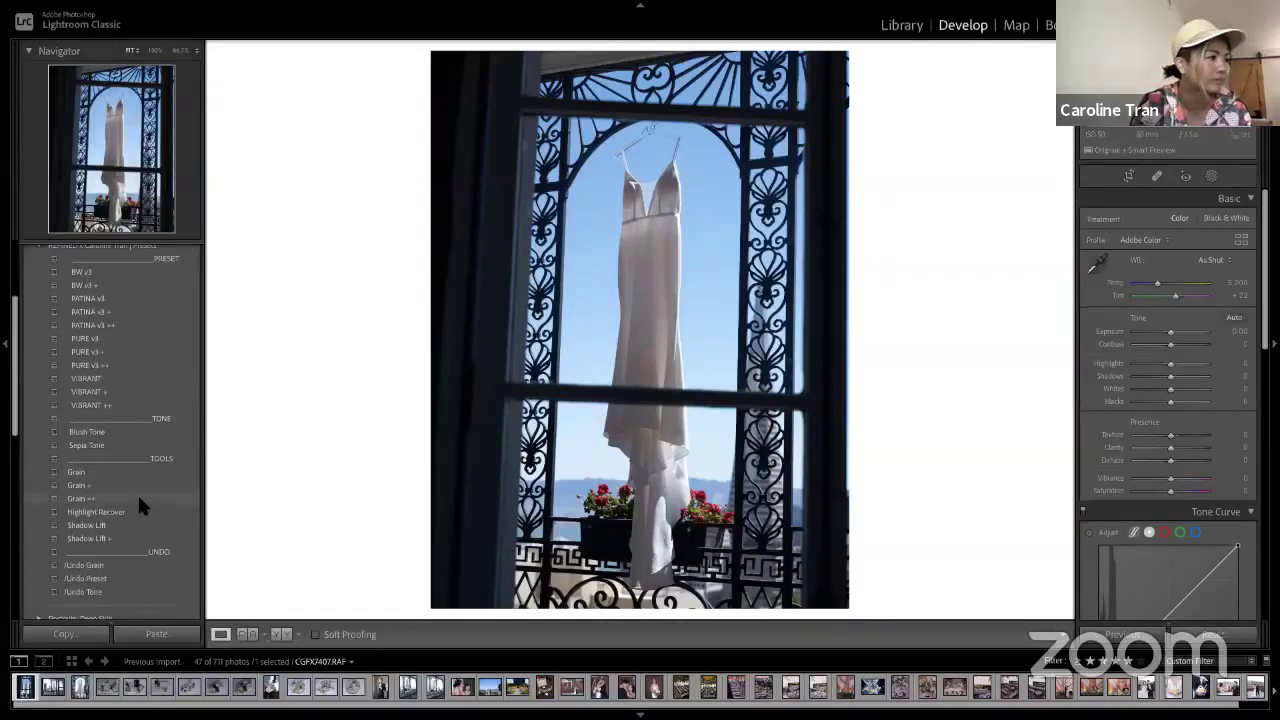
pyautogui.scroll(1, 137, 492)
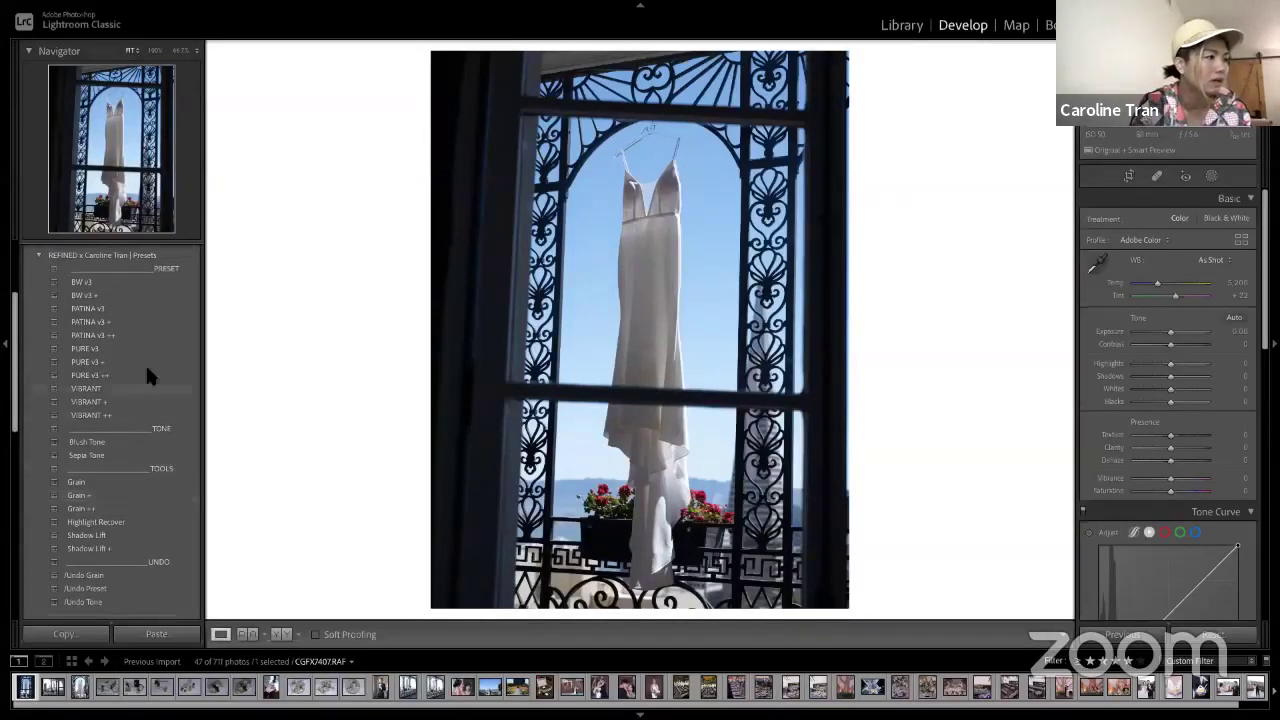
pyautogui.moveTo(137, 283)
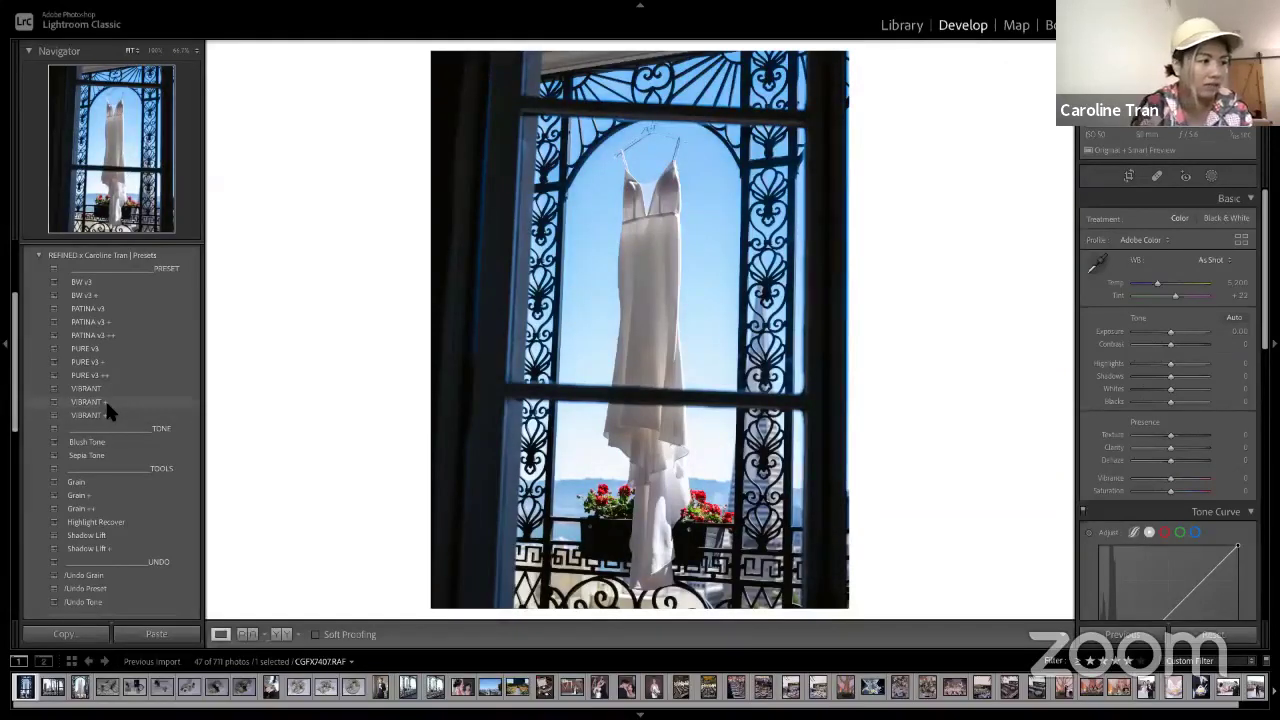
pyautogui.click(105, 401)
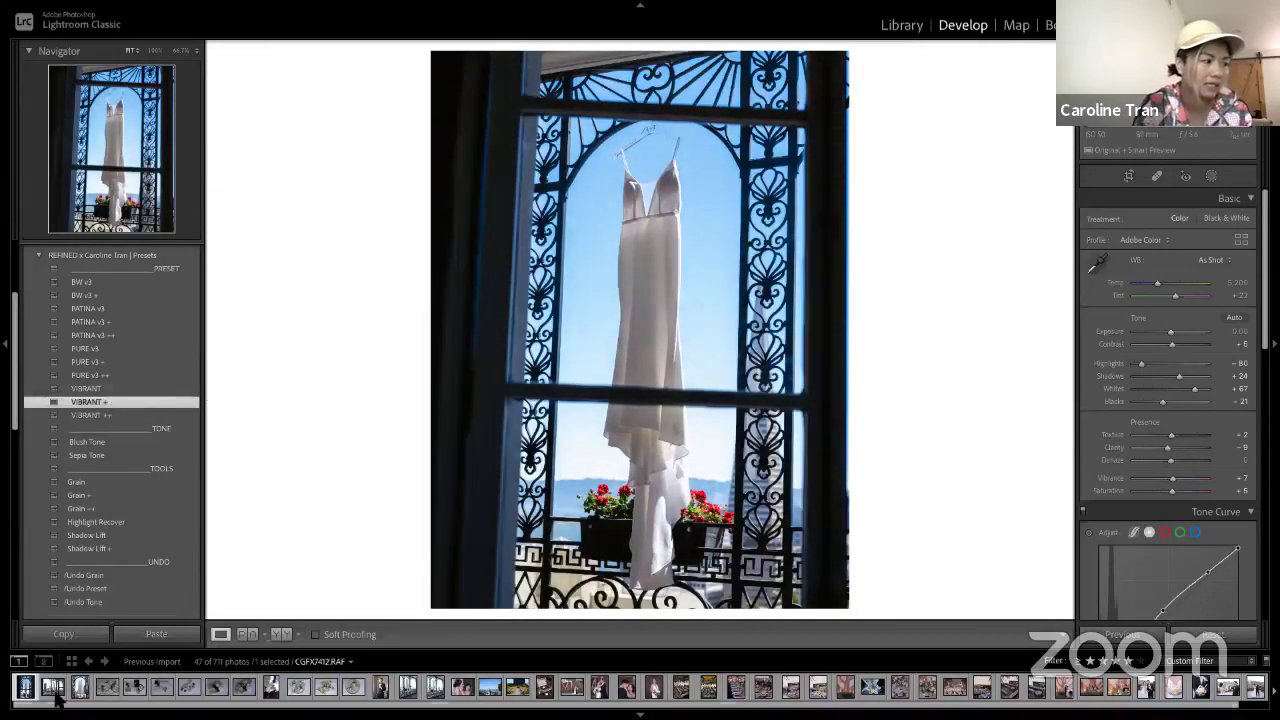
# Apply the VIBRANT ++ preset to the dress photos CGFX7412.RAF and CGFX7414.RAF
pyautogui.click(54, 690)
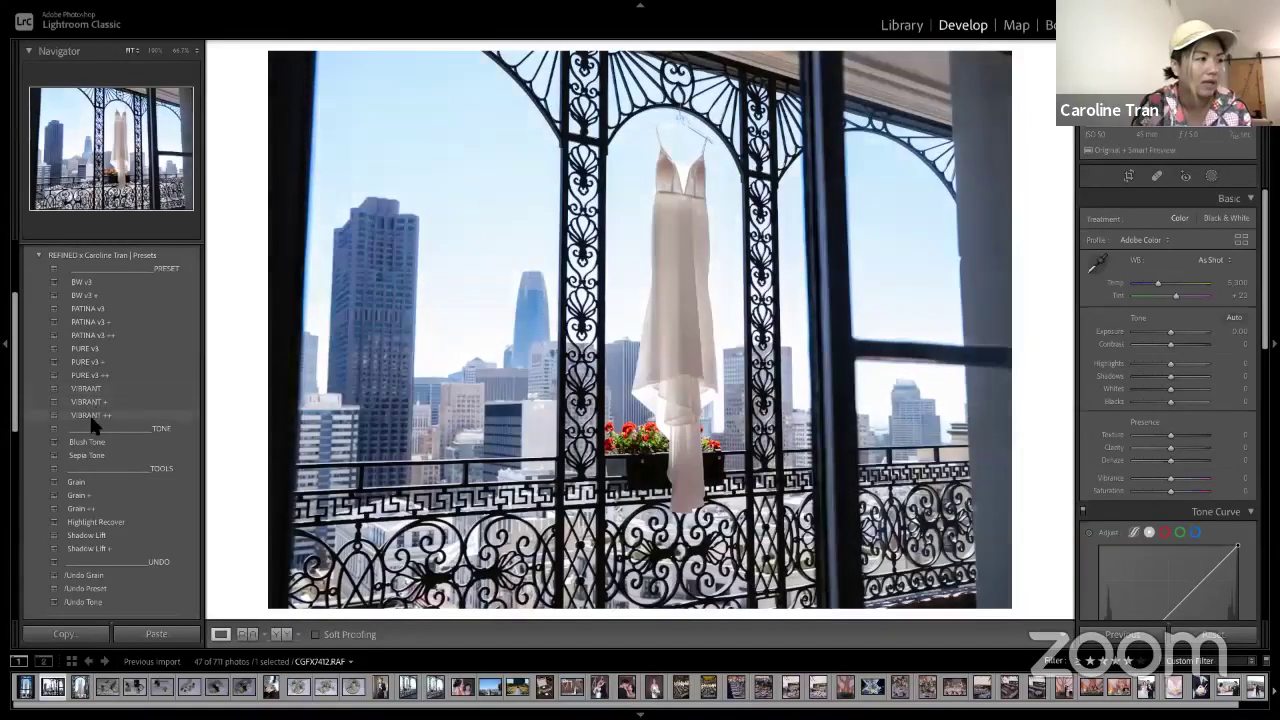
pyautogui.click(91, 416)
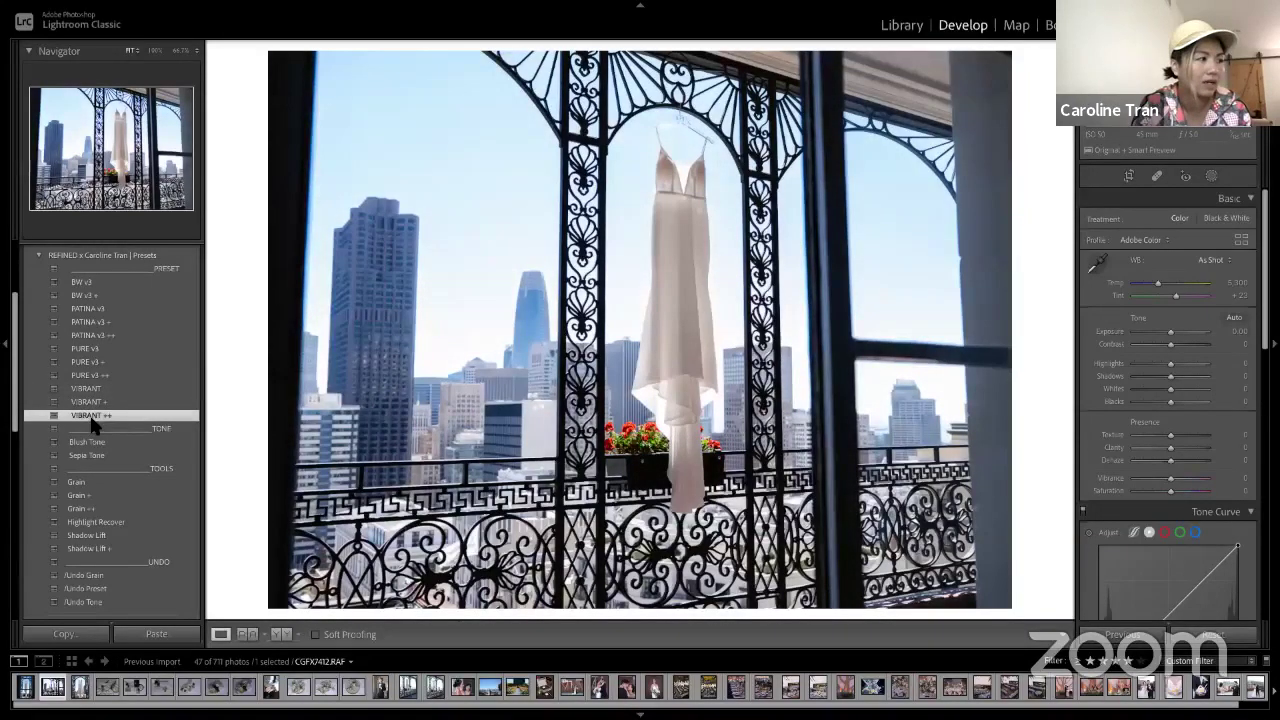
pyautogui.click(82, 689)
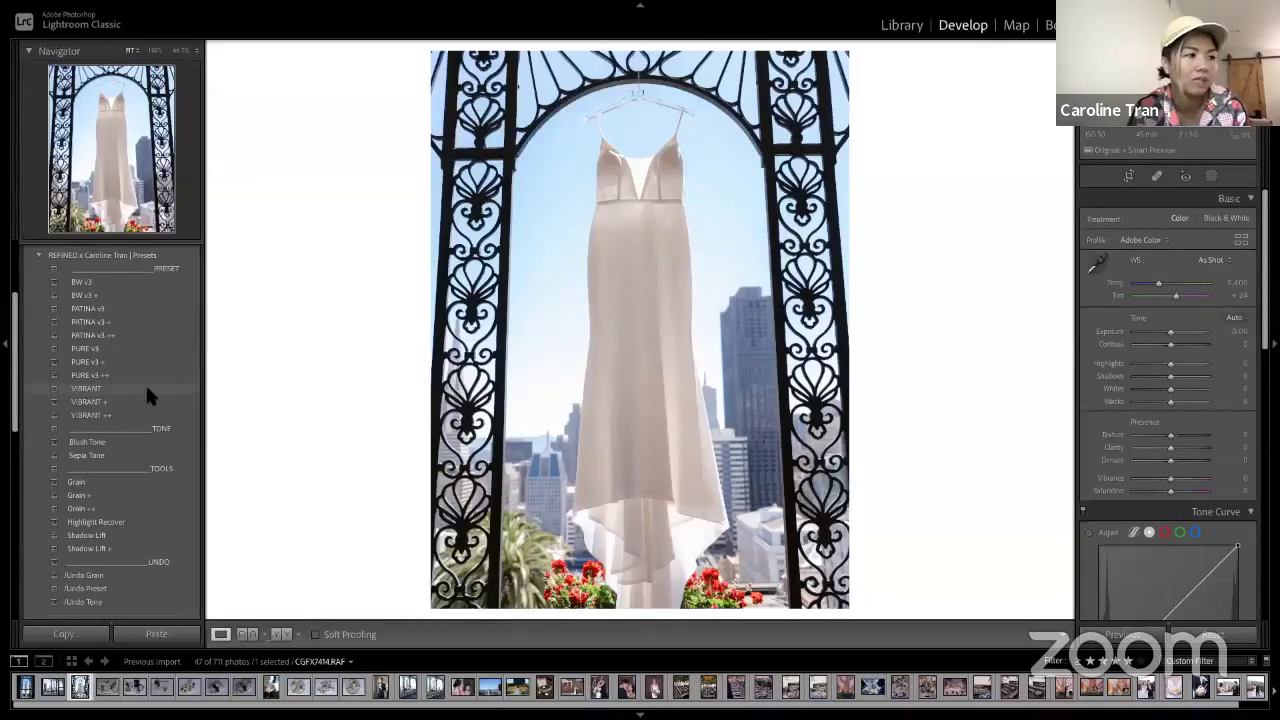
pyautogui.click(140, 414)
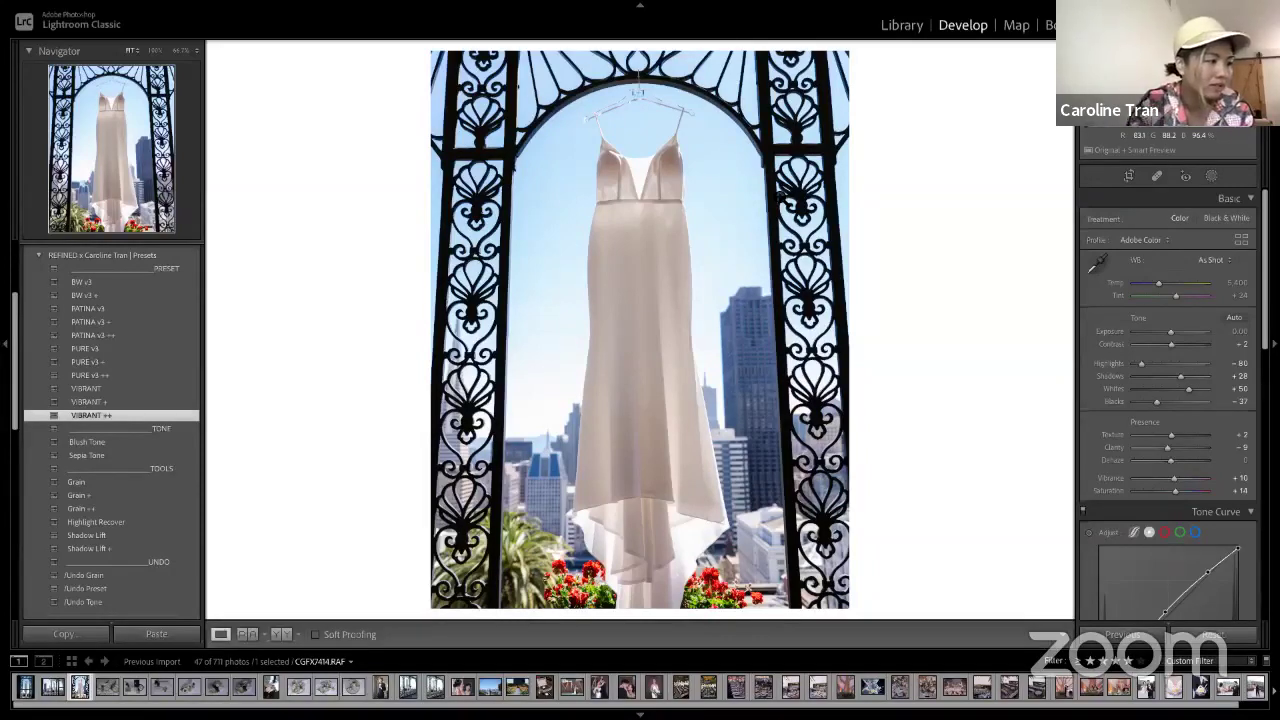
# Open the cake plates photo CGFX7426.RAF and apply the VIBRANT preset to it
pyautogui.click(38, 681)
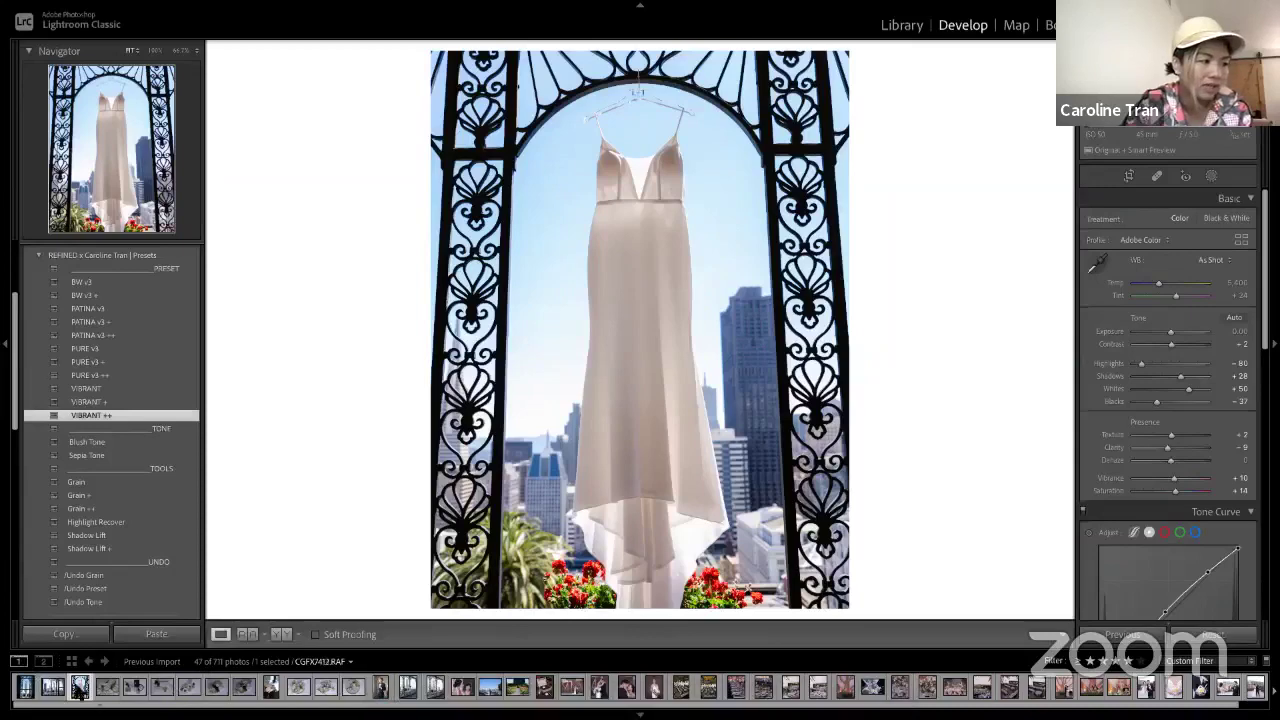
pyautogui.click(104, 690)
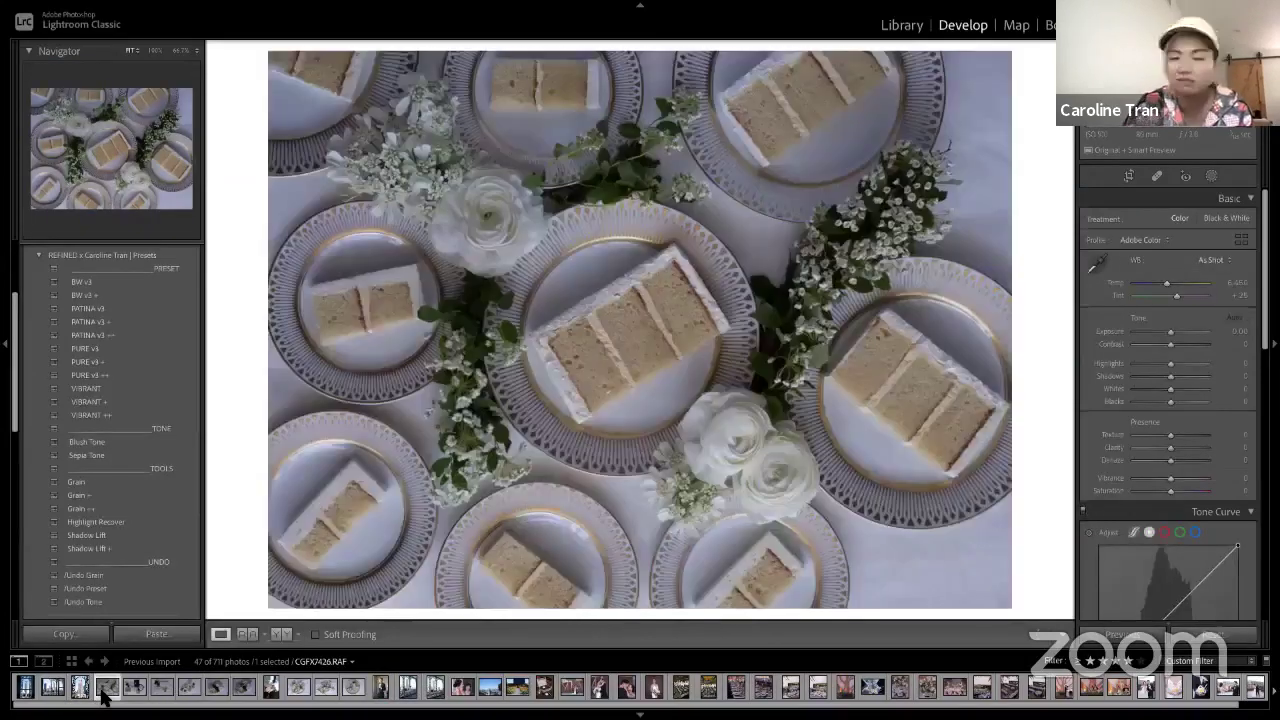
pyautogui.click(175, 389)
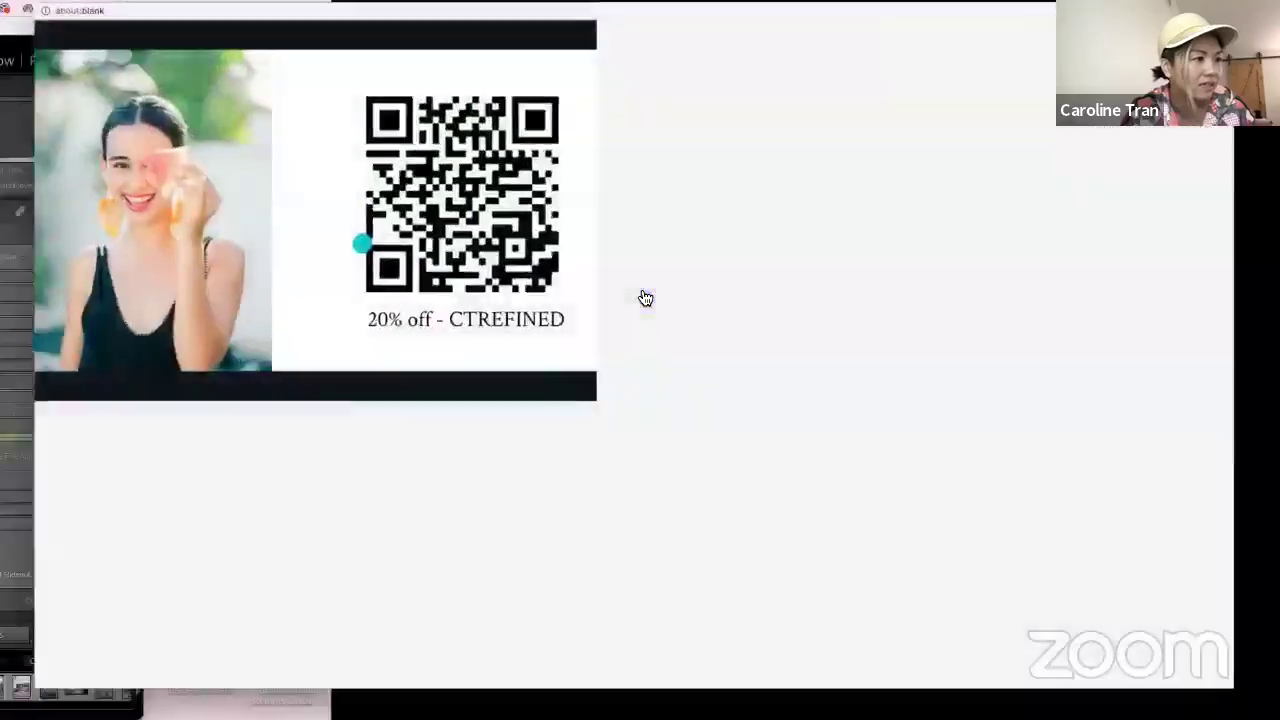
# Show the presentation slide with the 20% off QR code full screen
pyautogui.click(645, 298)
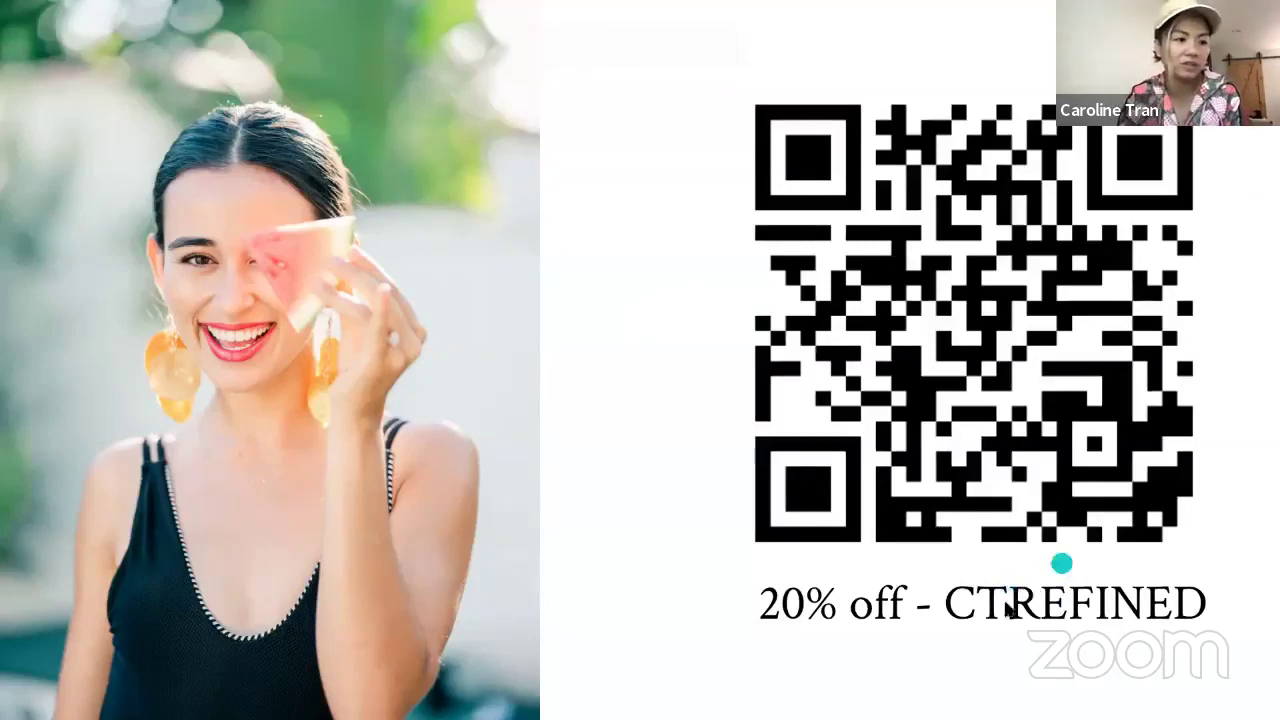
pyautogui.moveTo(773, 712)
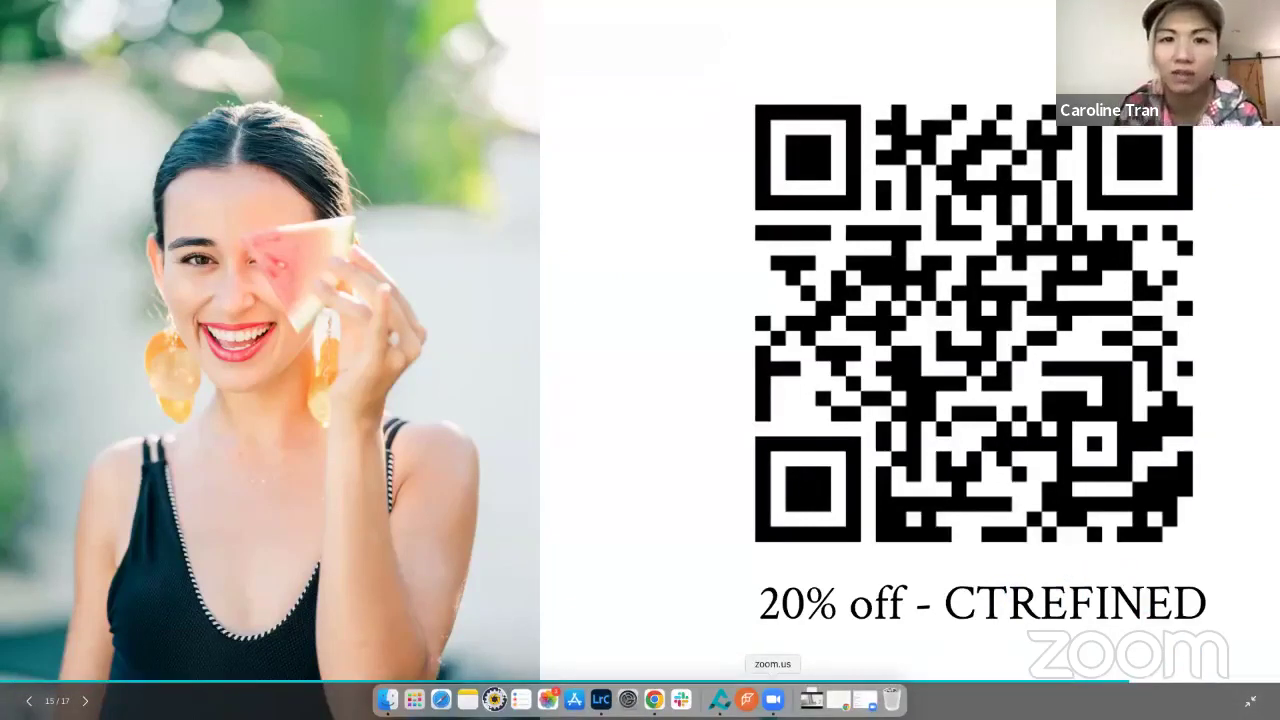
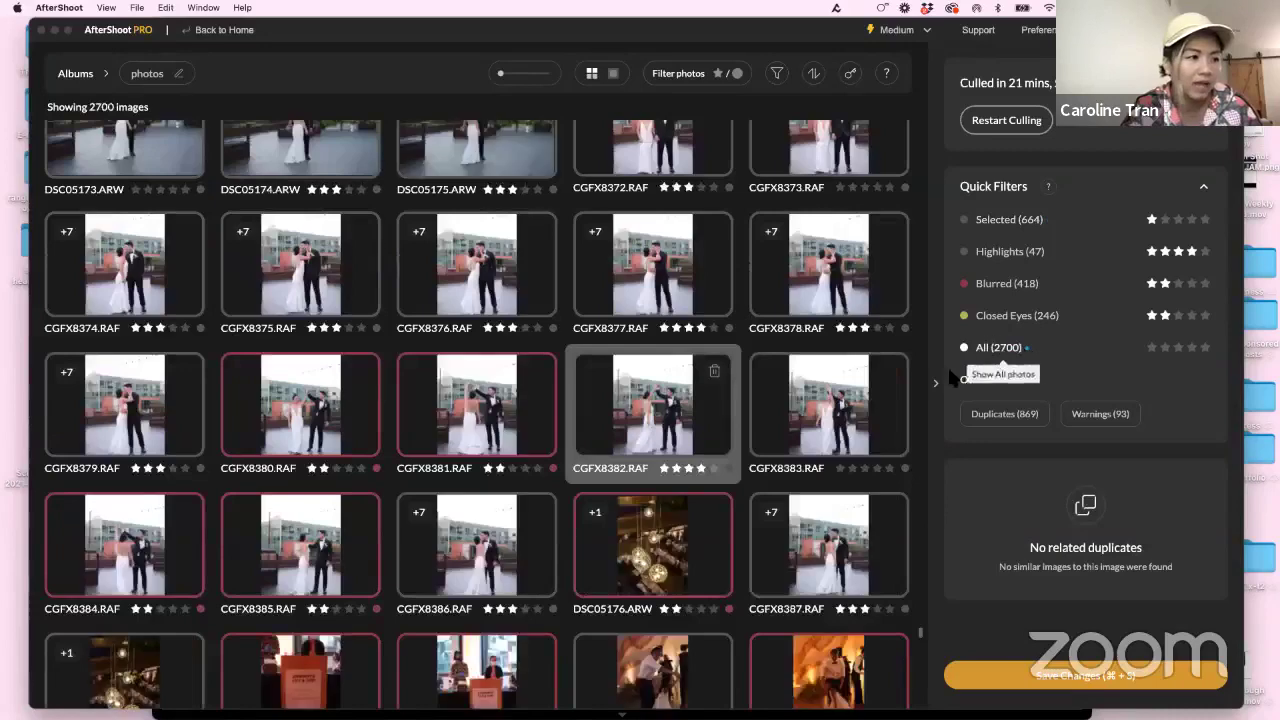
# Examine the star ratings, blur and closed-eyes marks and duplicate groups in AfterShoot's photos album, from its first image through the groom's tuxedo portraits
pyautogui.moveTo(922, 640); pyautogui.dragTo(921, 122)
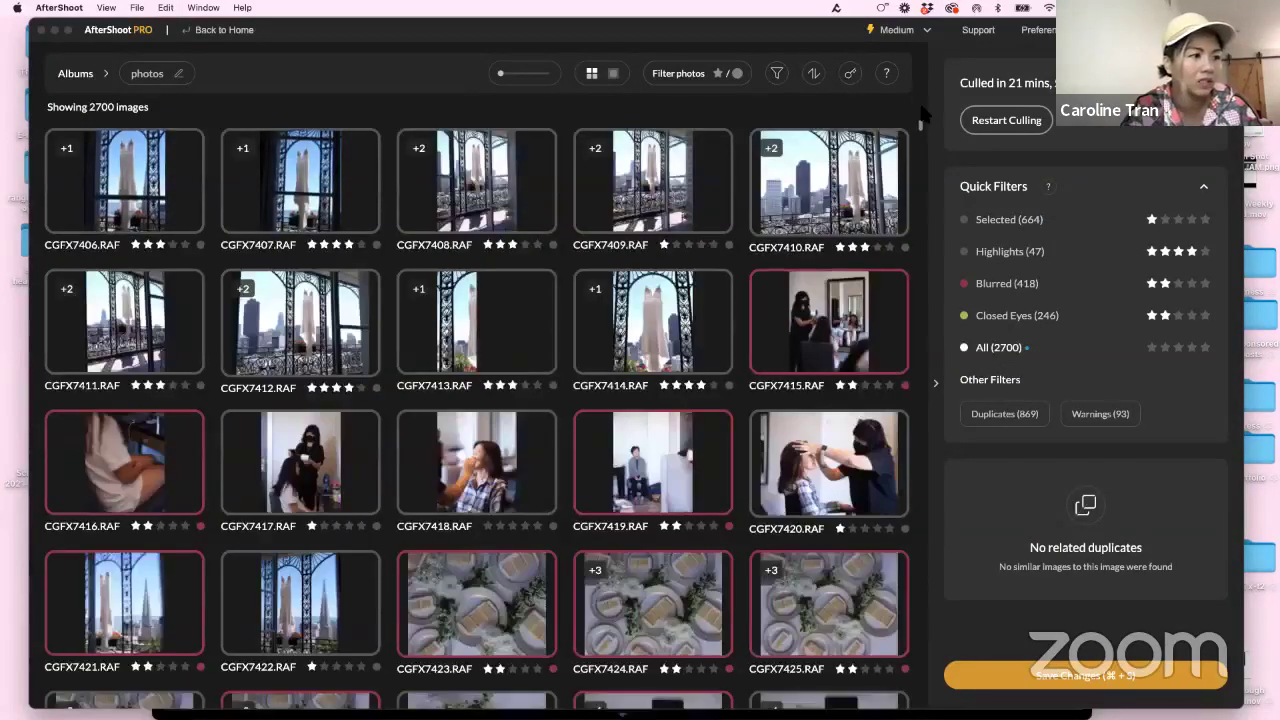
pyautogui.scroll(-10, 840, 402)
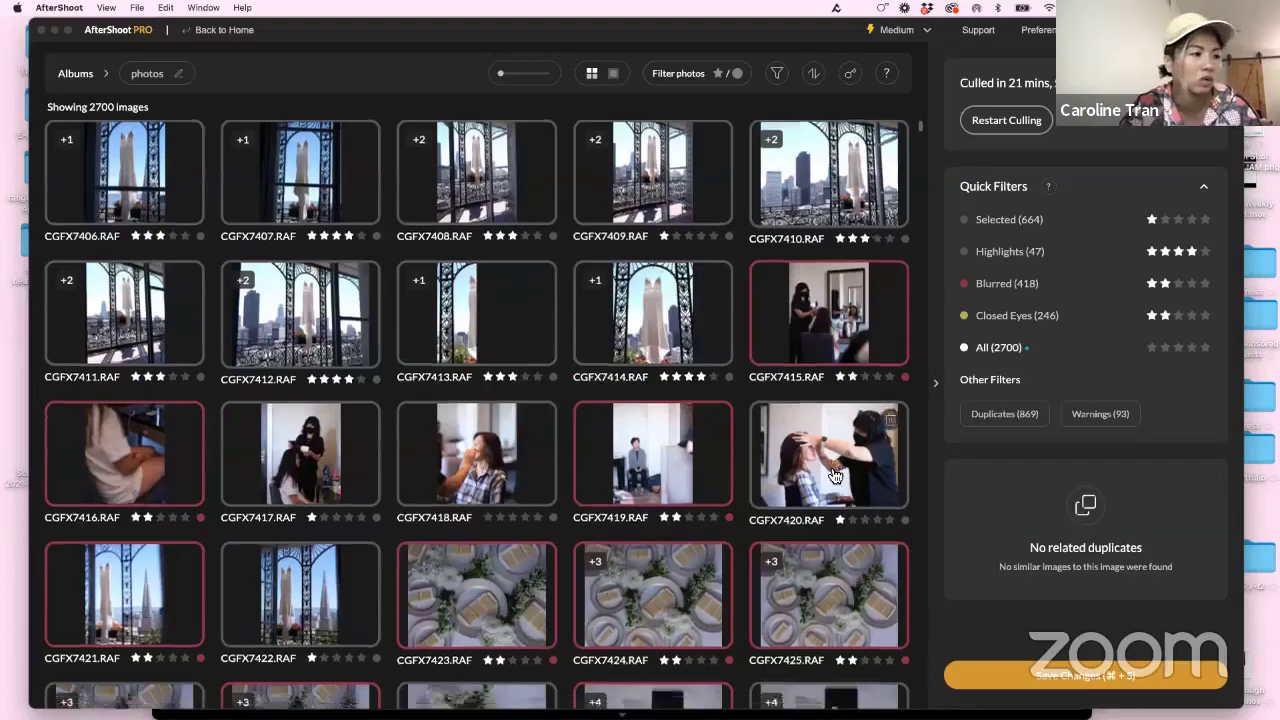
pyautogui.scroll(-20, 833, 476)
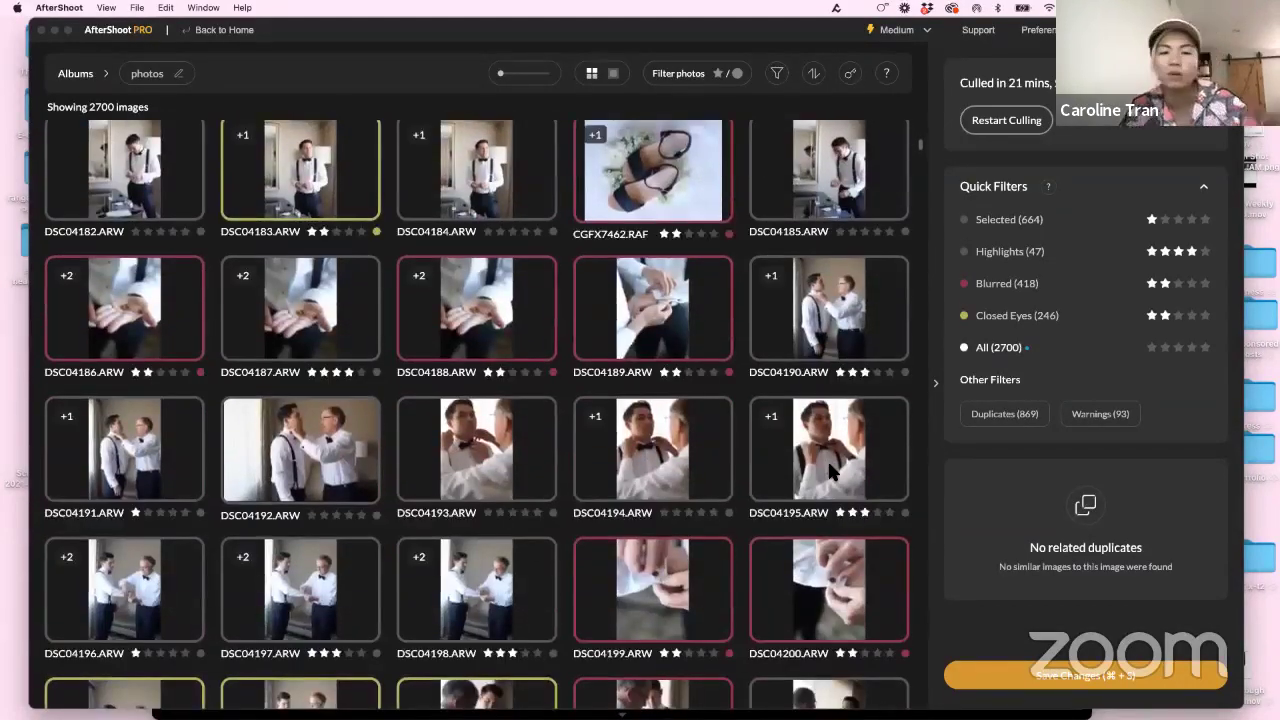
pyautogui.scroll(-20, 833, 475)
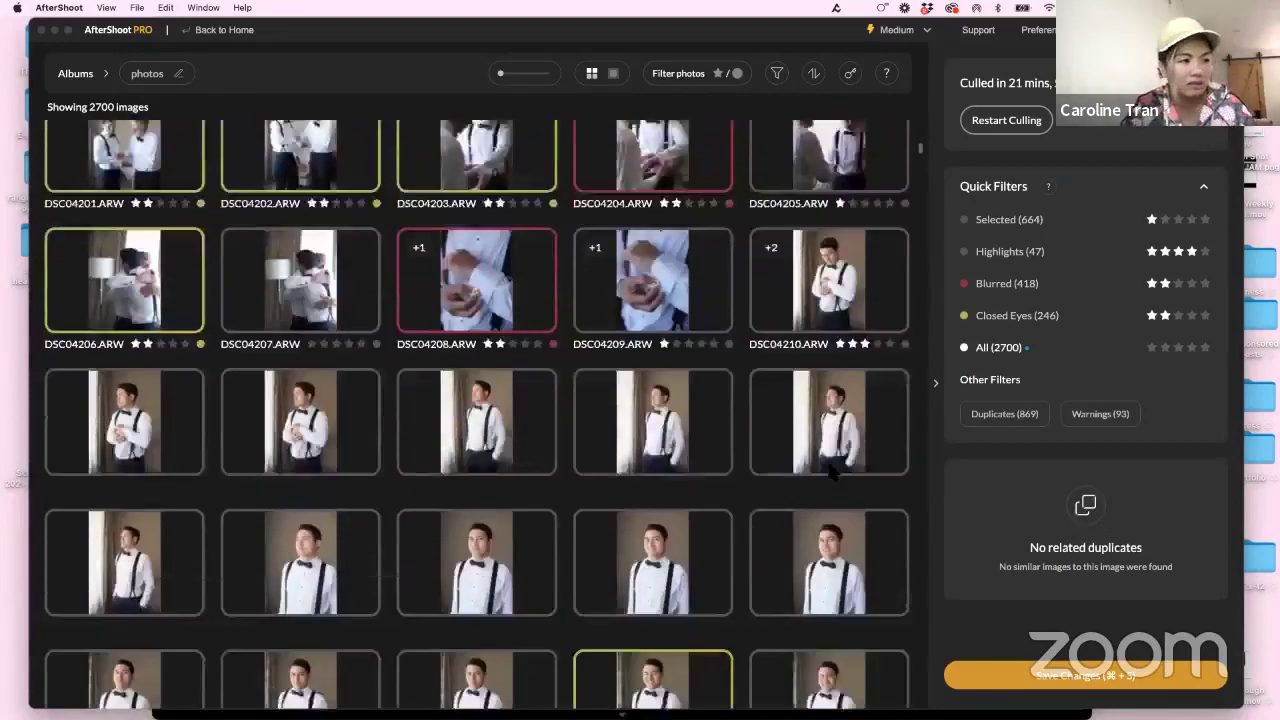
pyautogui.scroll(-15, 833, 476)
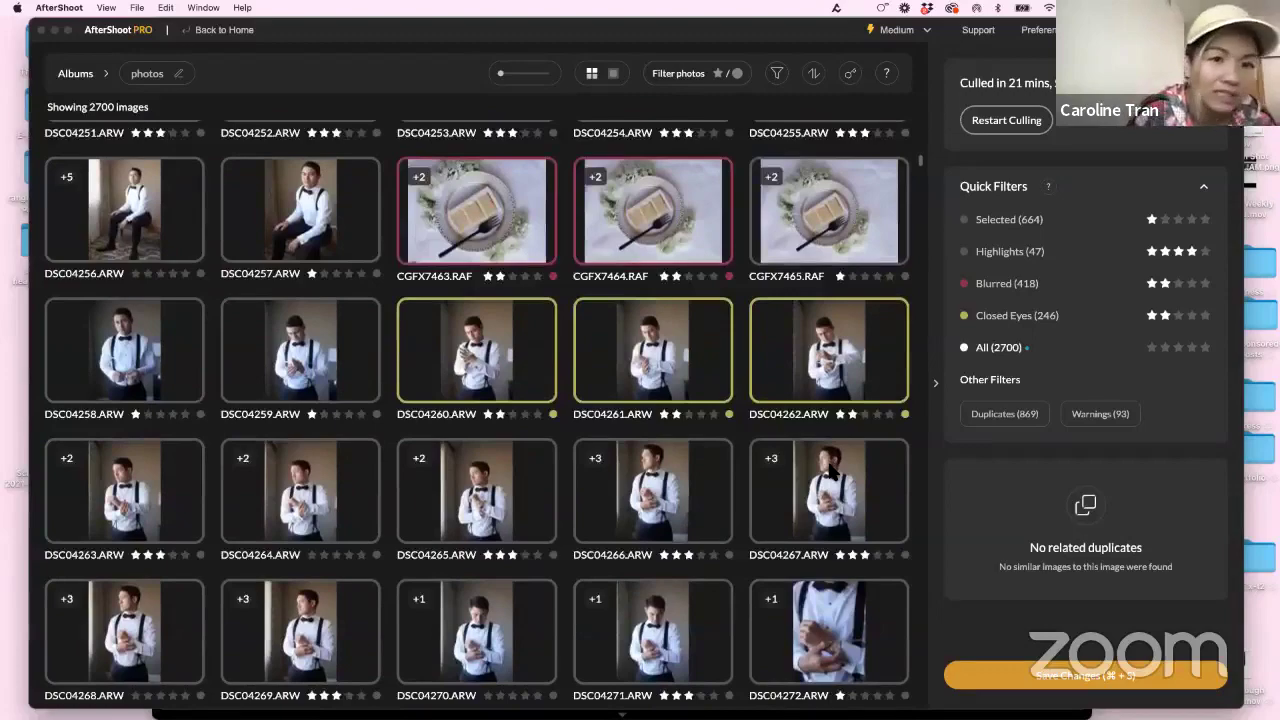
pyautogui.scroll(-15, 833, 475)
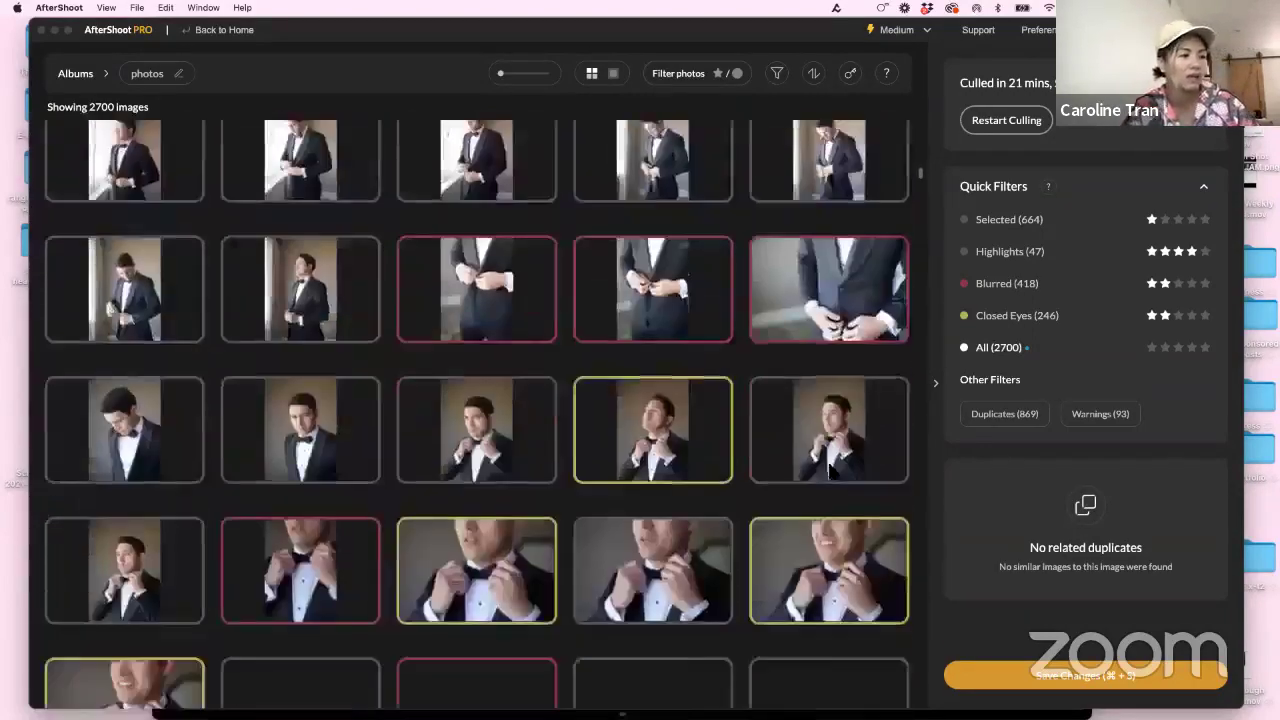
pyautogui.scroll(-10, 833, 475)
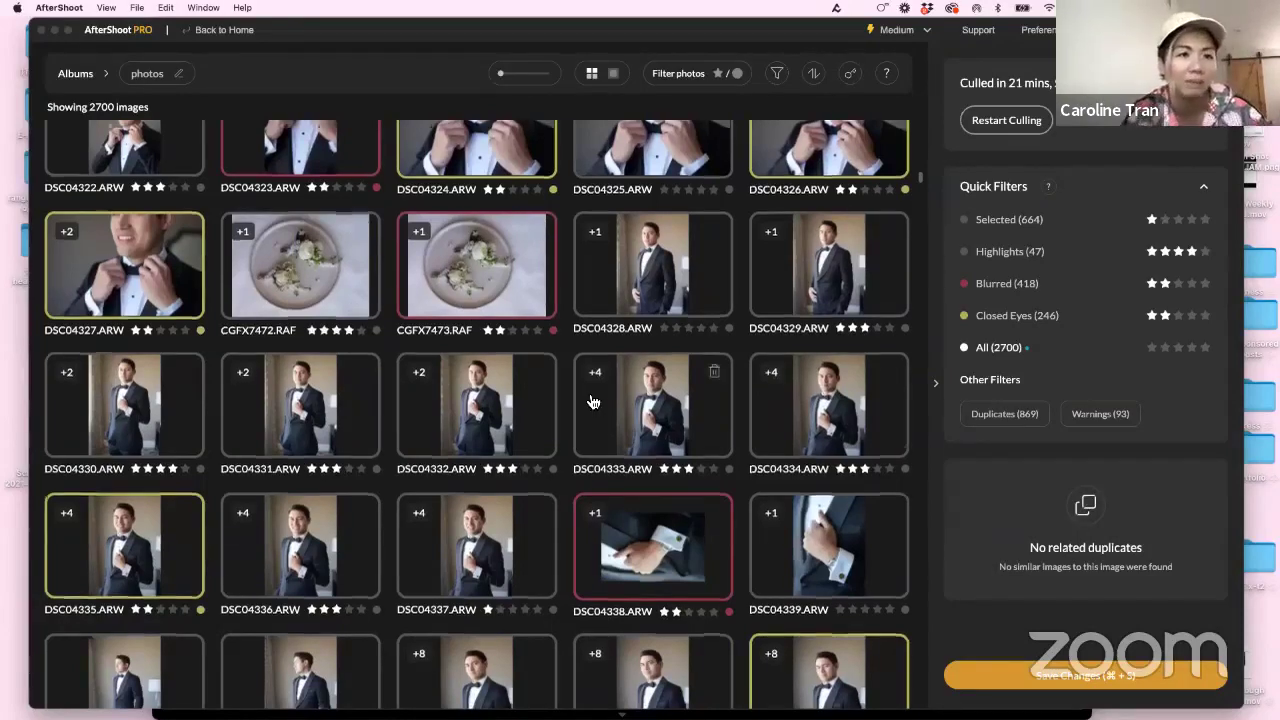
pyautogui.scroll(-5, 590, 405)
pyautogui.scroll(-2, 588, 400)
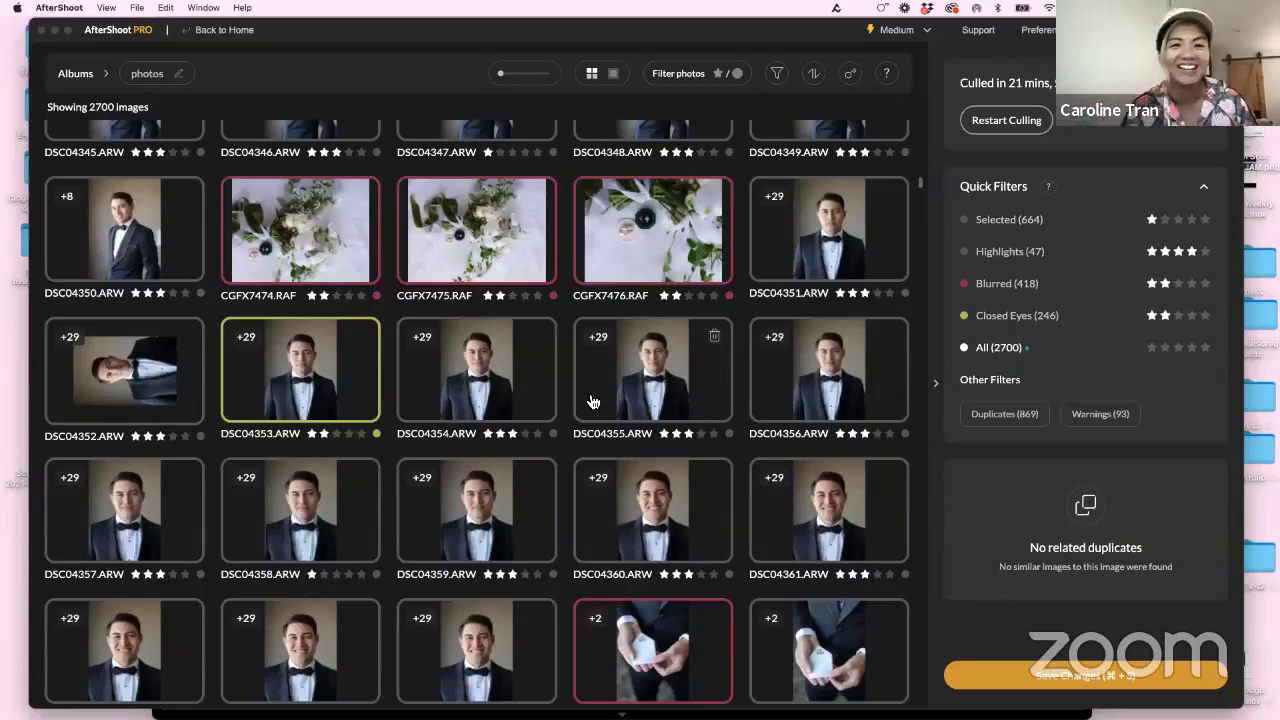
pyautogui.scroll(-2, 418, 487)
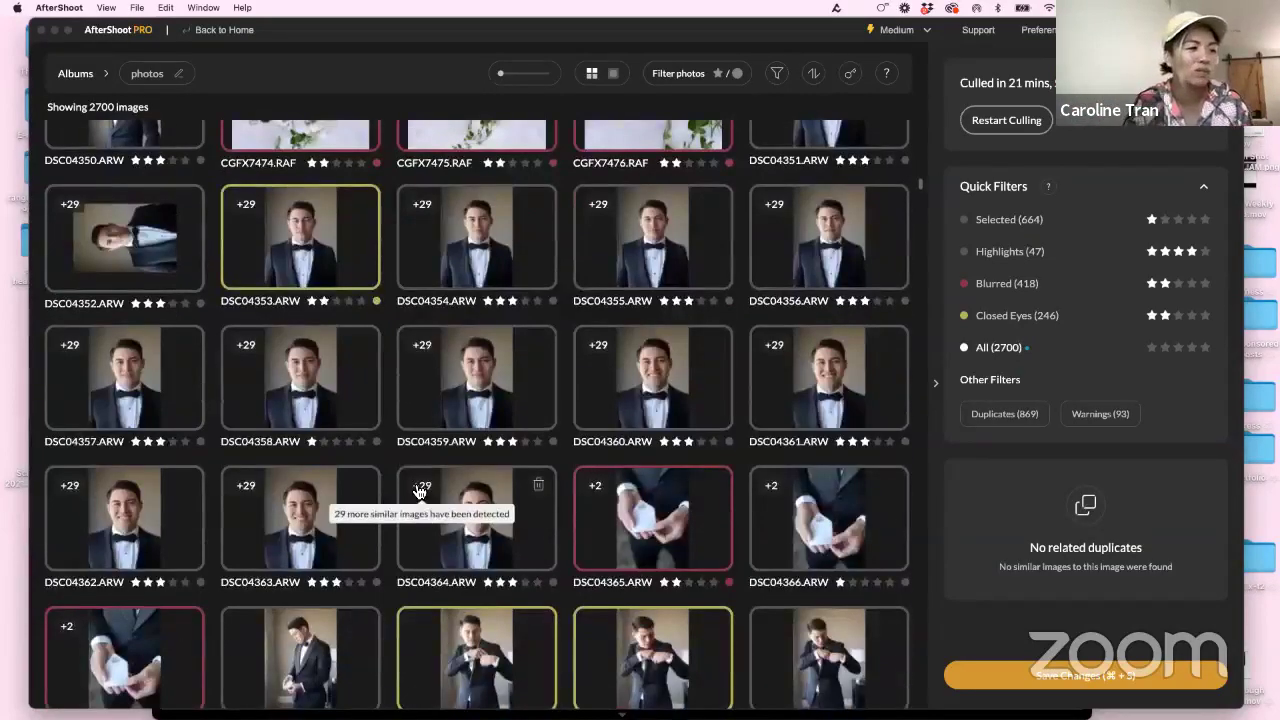
pyautogui.scroll(-6, 418, 489)
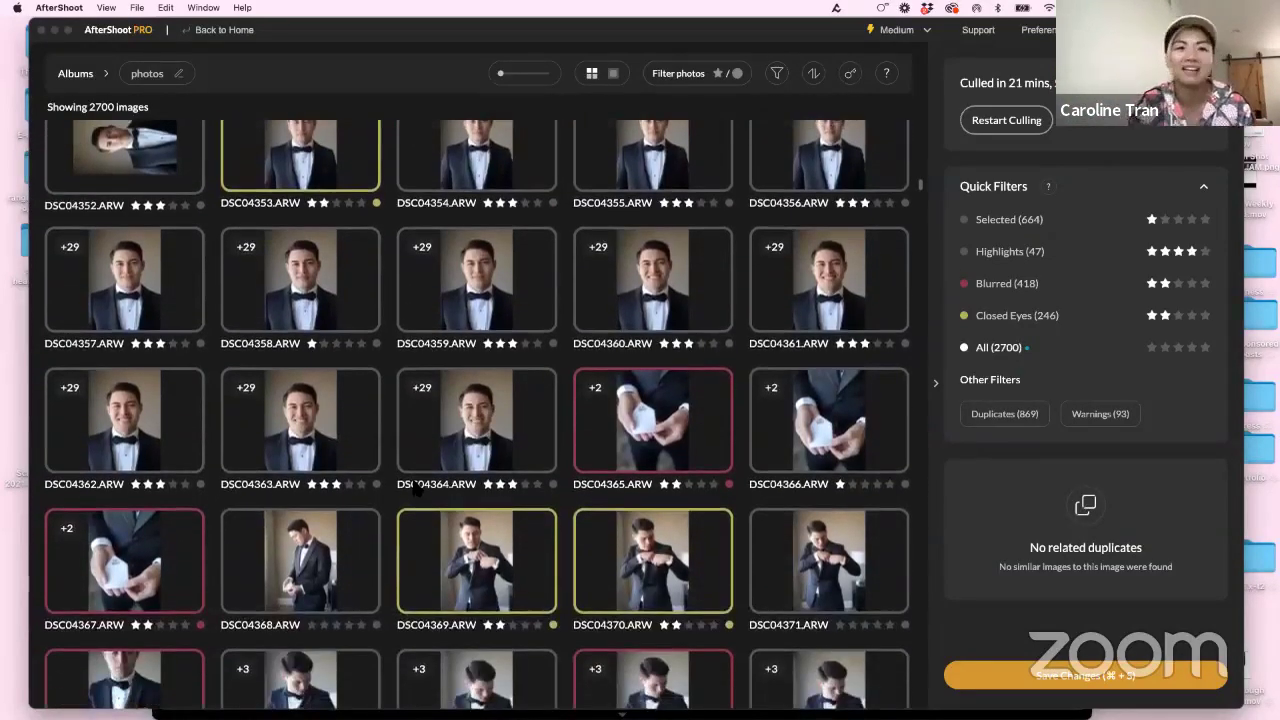
# Examine the ratings, blur and closed-eyes marks and duplicate groups from the groomsmen portraits through the balcony, building and bride dressing photos
pyautogui.scroll(-20, 416, 488)
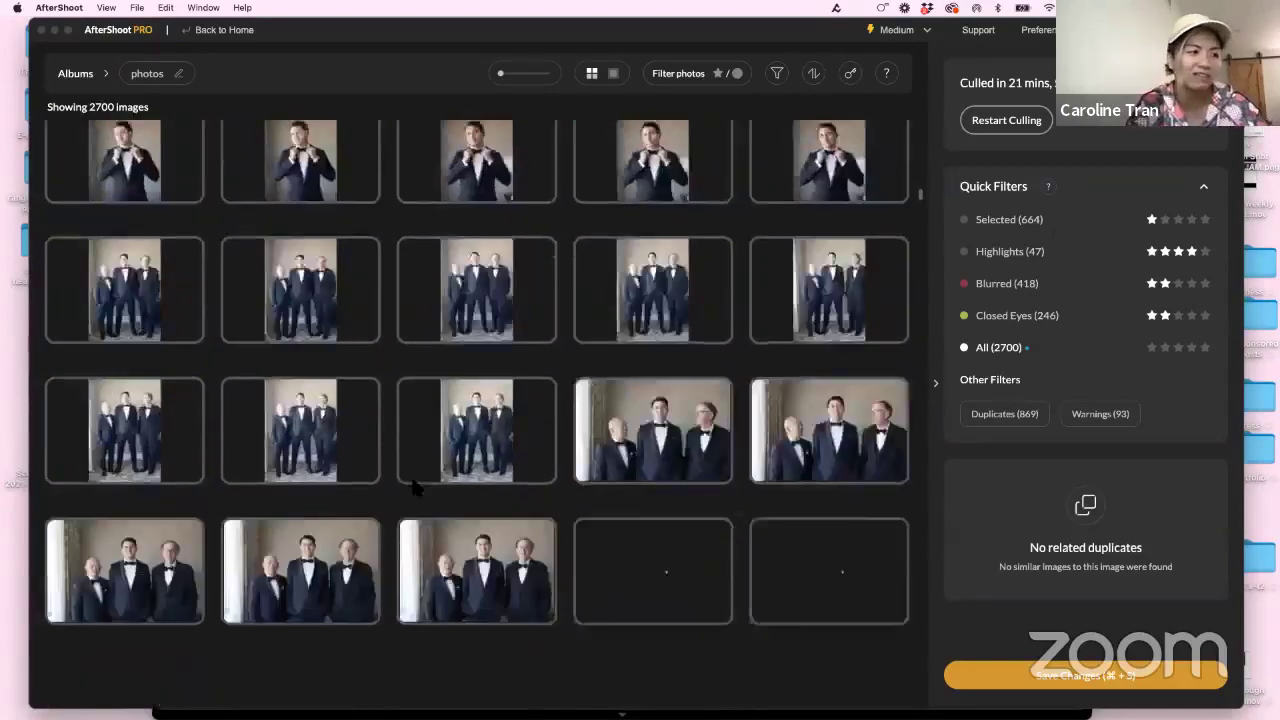
pyautogui.scroll(-2, 418, 490)
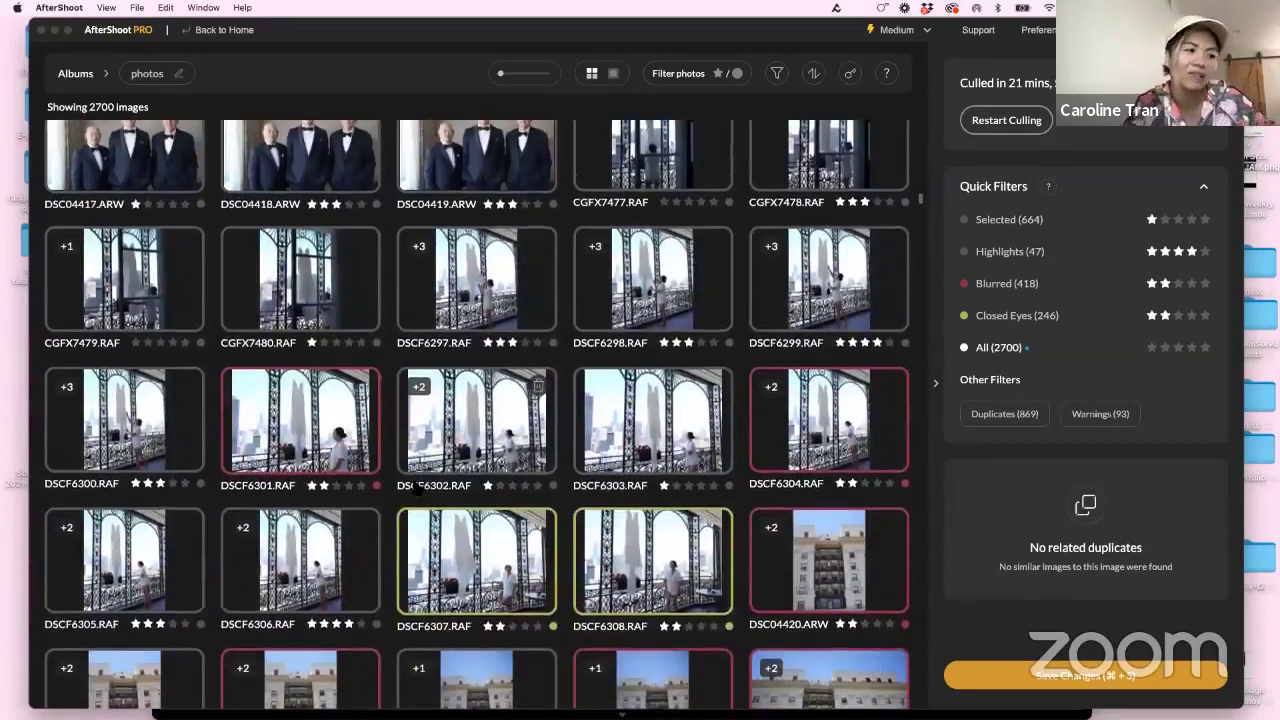
pyautogui.scroll(-3, 418, 489)
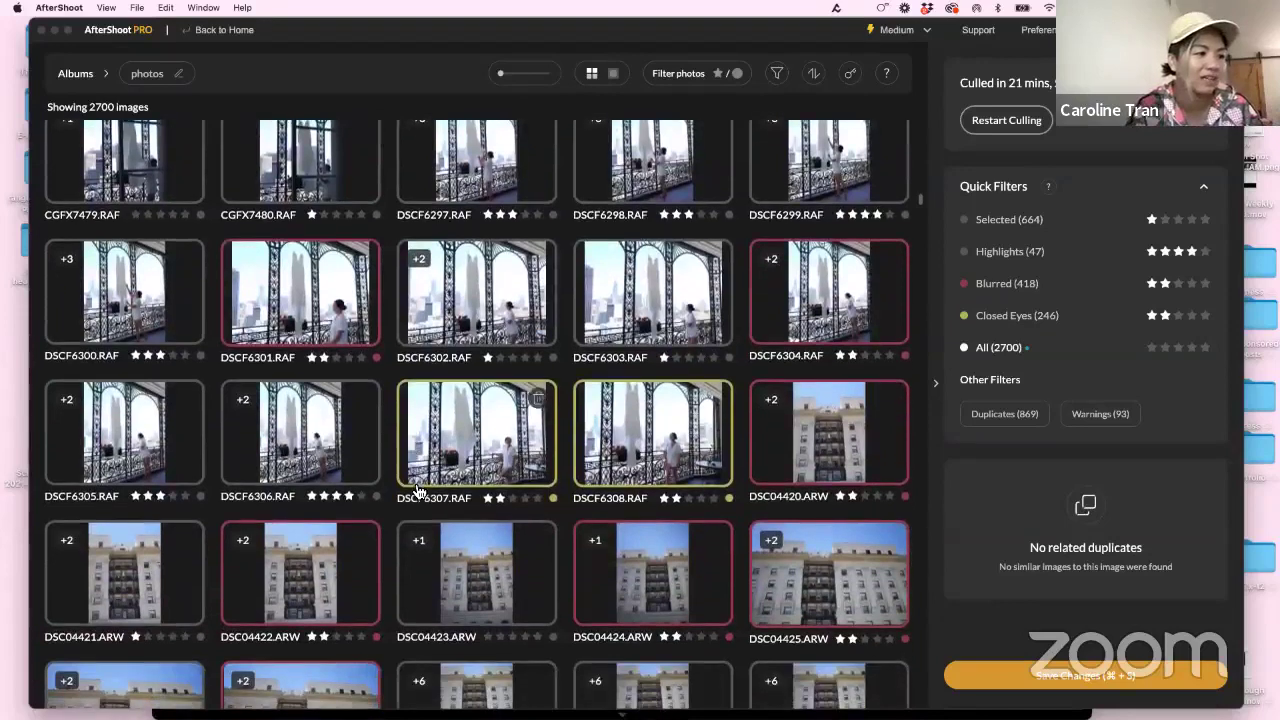
pyautogui.scroll(-7, 418, 492)
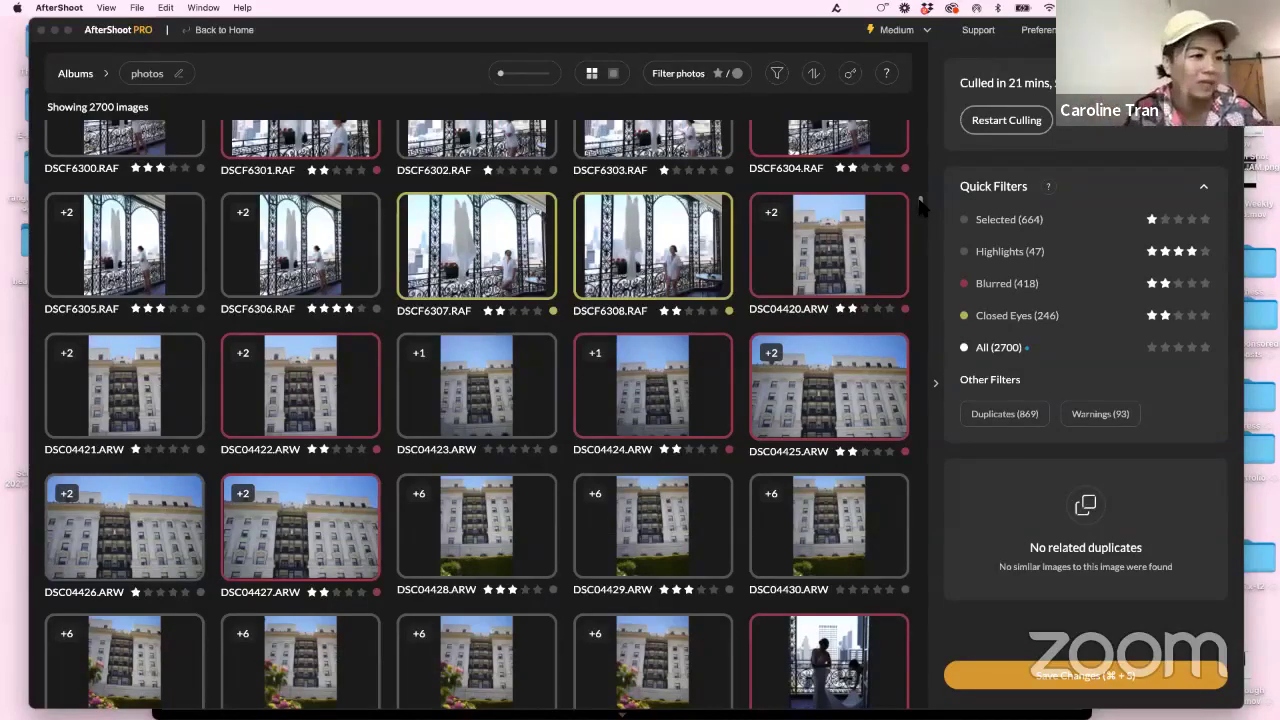
pyautogui.scroll(-5, 922, 205)
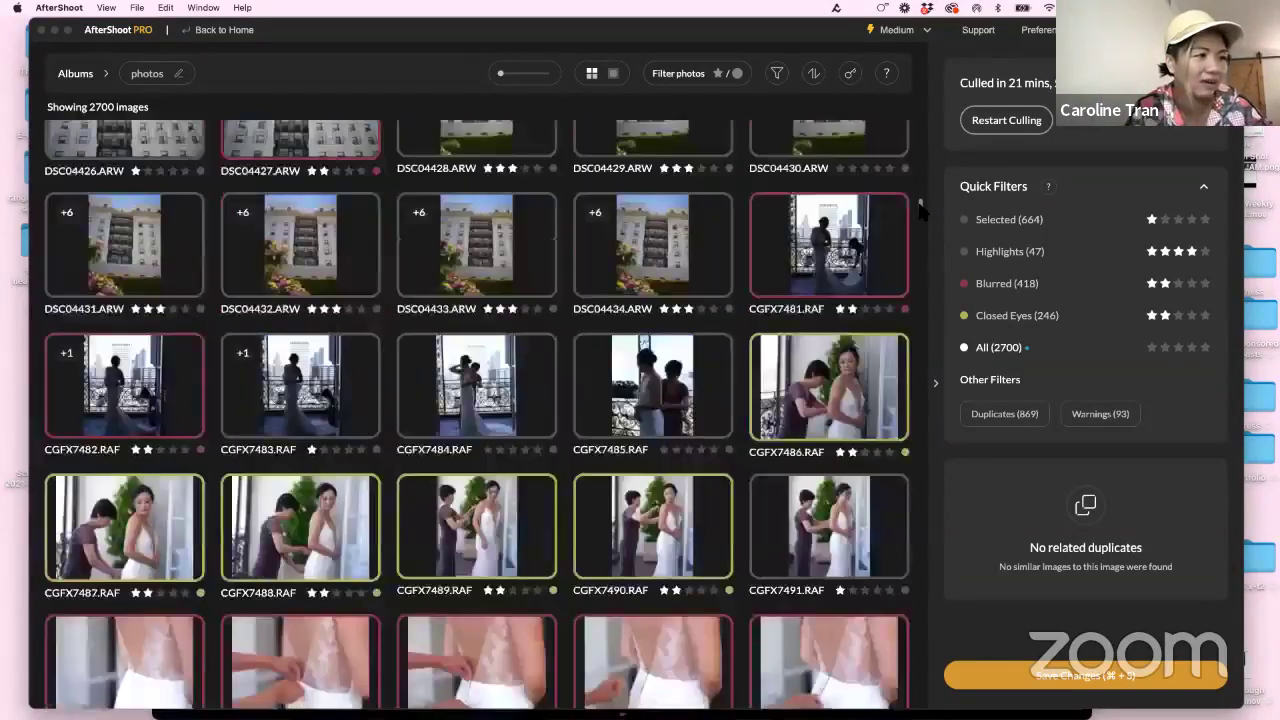
pyautogui.scroll(-2, 922, 205)
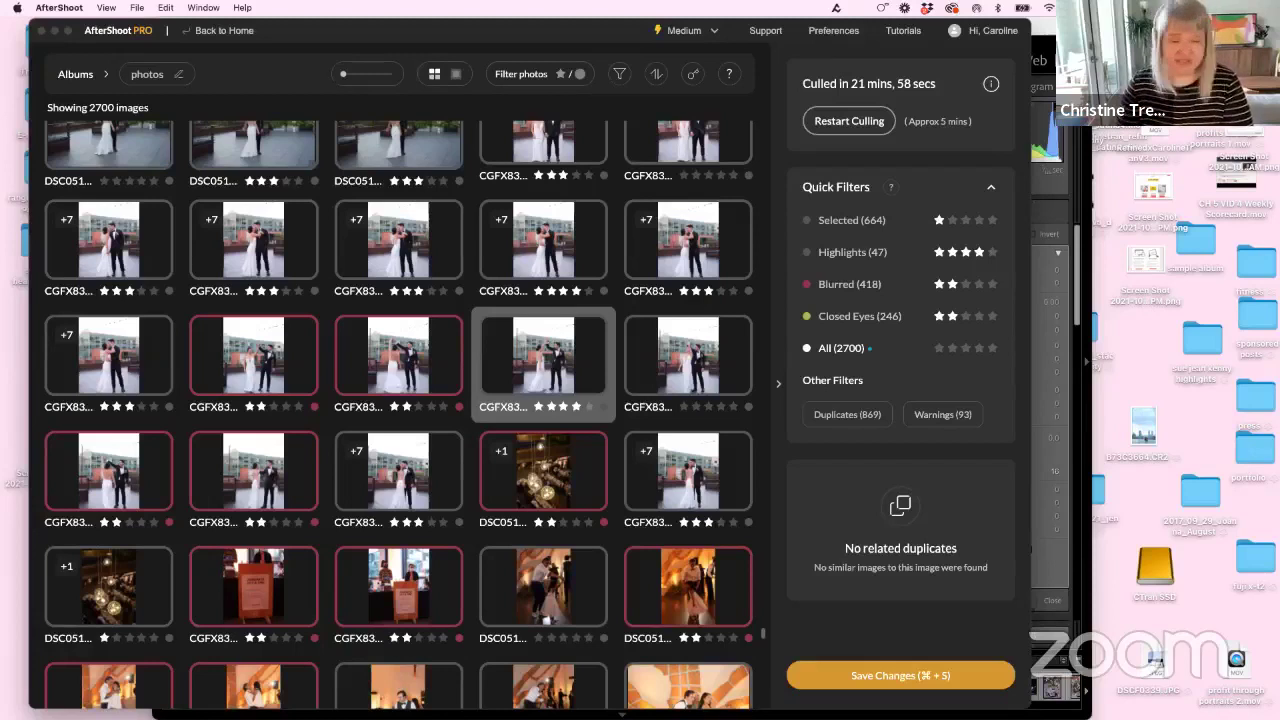
# Save the culling changes and filter the photos album to the Selected images
pyautogui.click(884, 676)
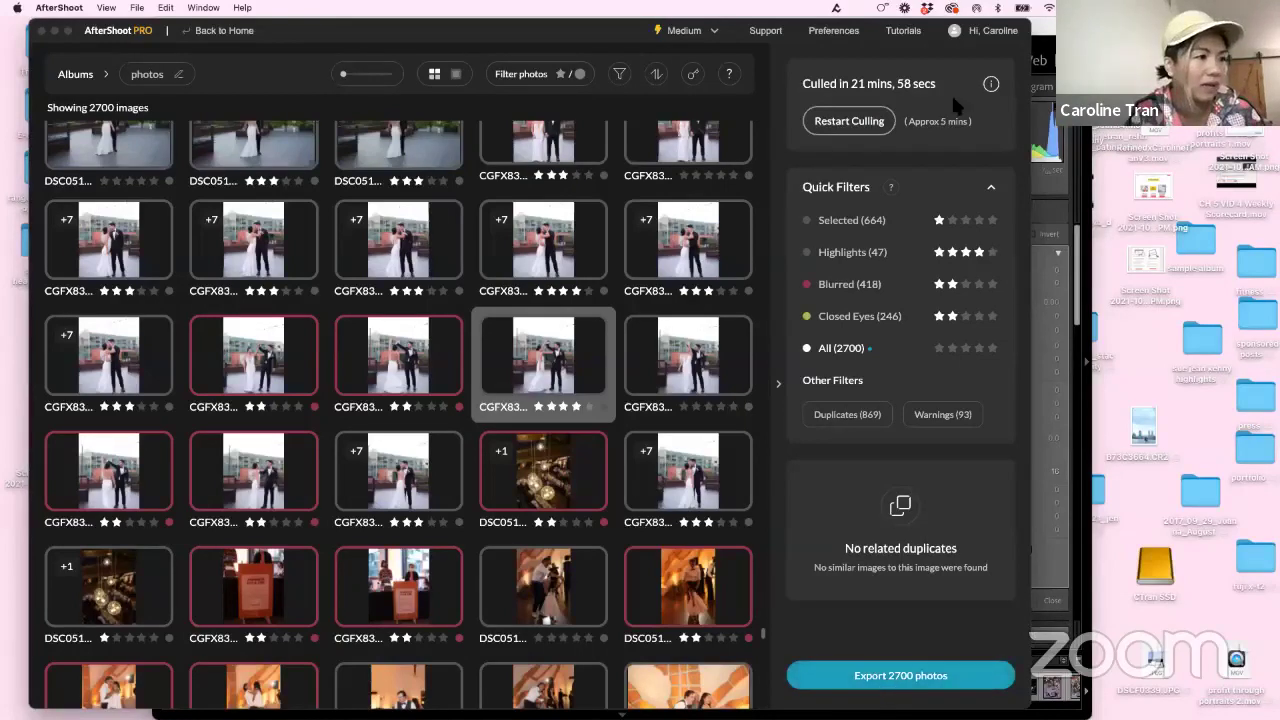
pyautogui.click(850, 220)
# Review the export-to-folder options and the destination folder chooser for the filtered photos, and close the export without choosing a folder
pyautogui.click(905, 678)
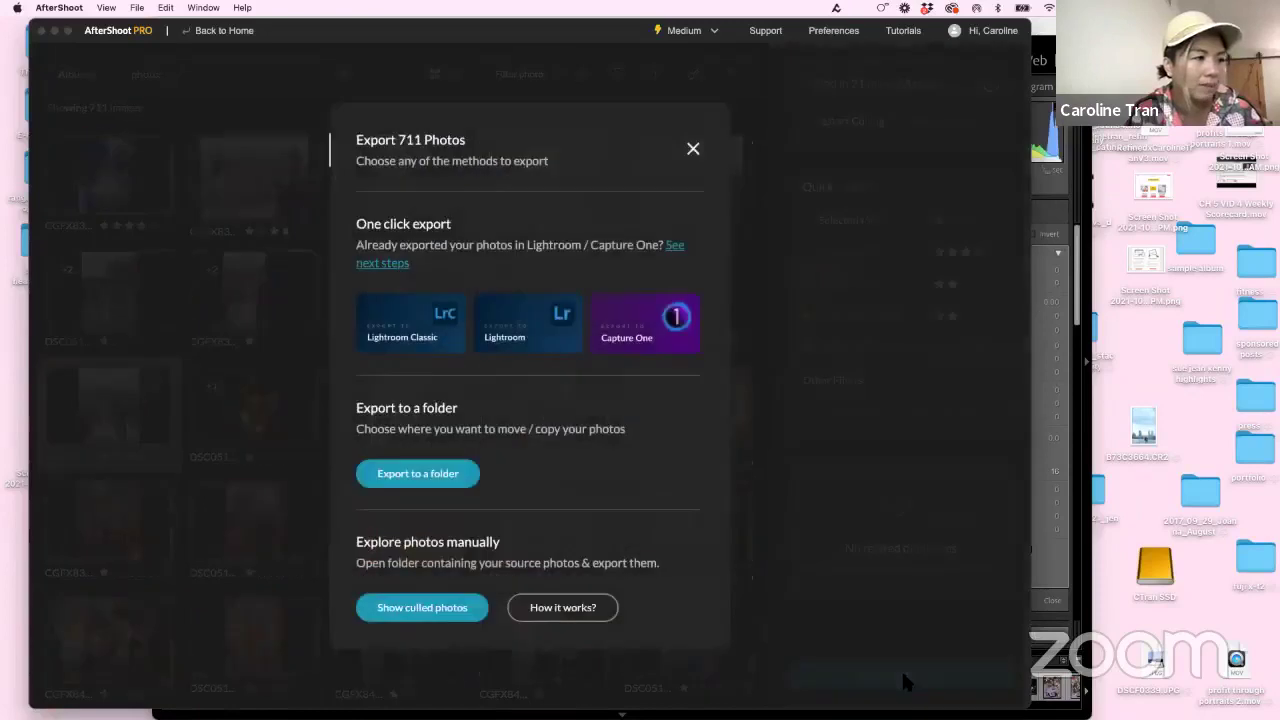
pyautogui.click(428, 474)
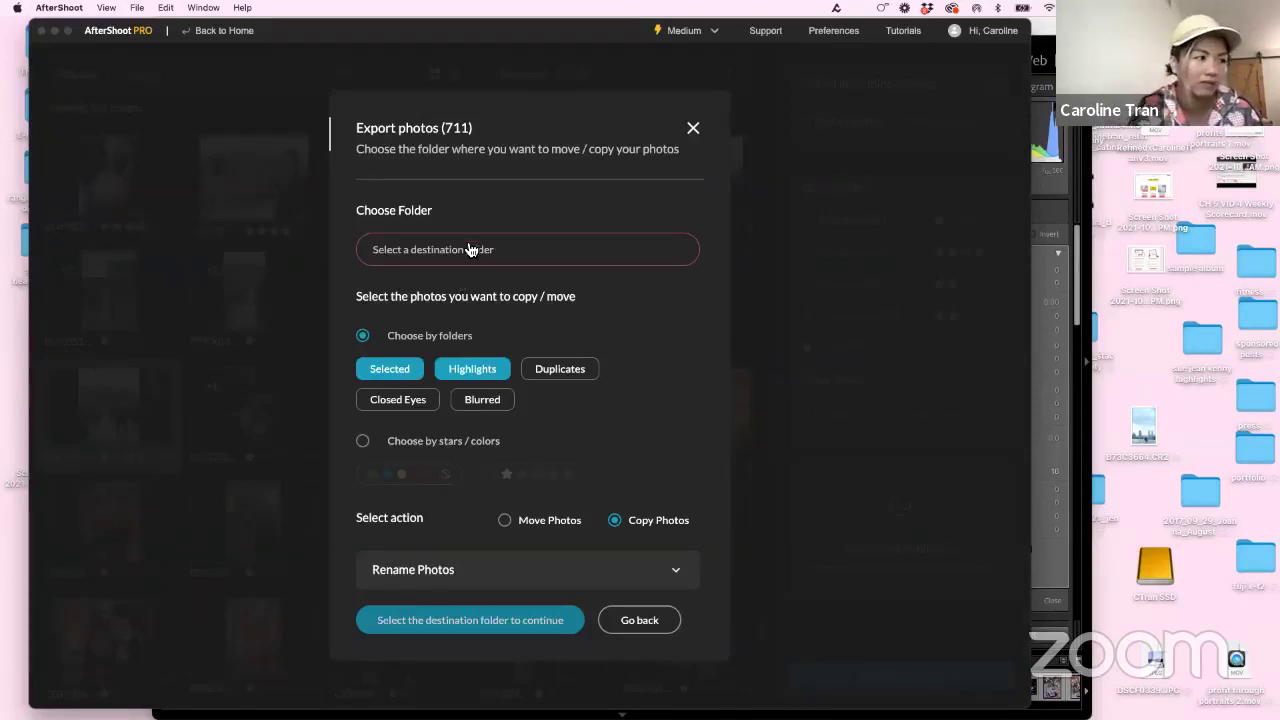
pyautogui.click(415, 240)
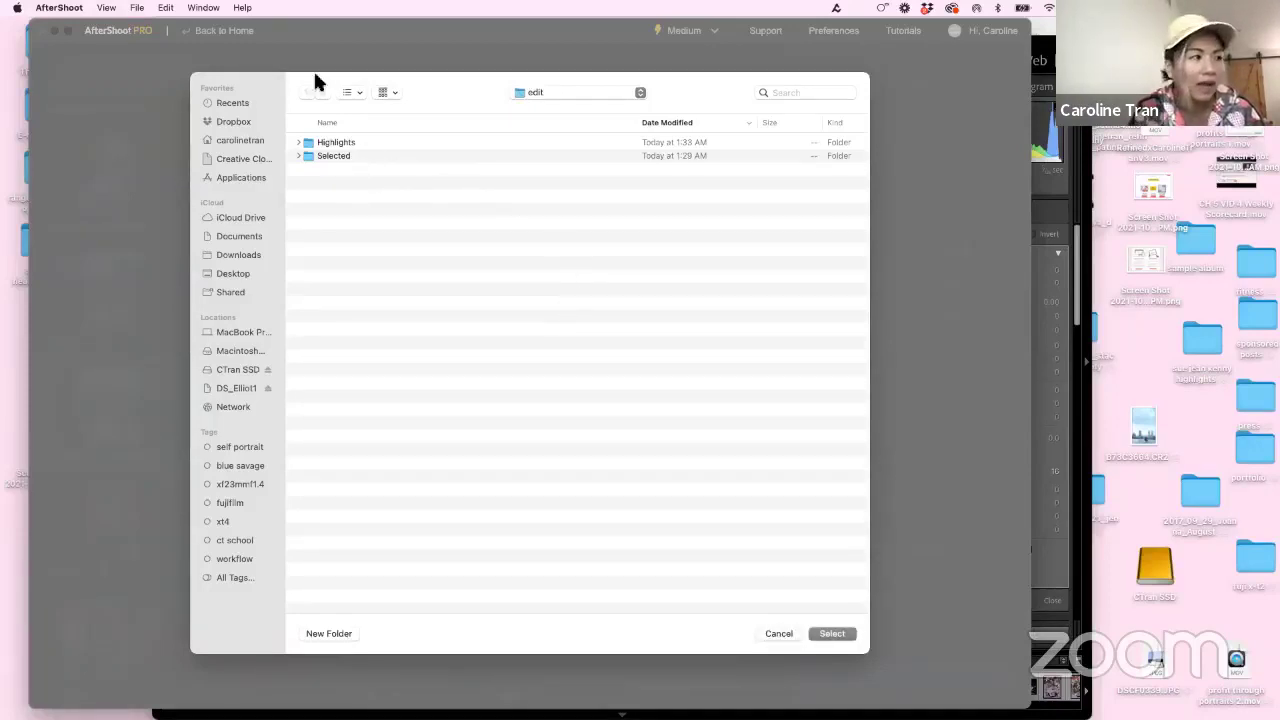
pyautogui.click(773, 635)
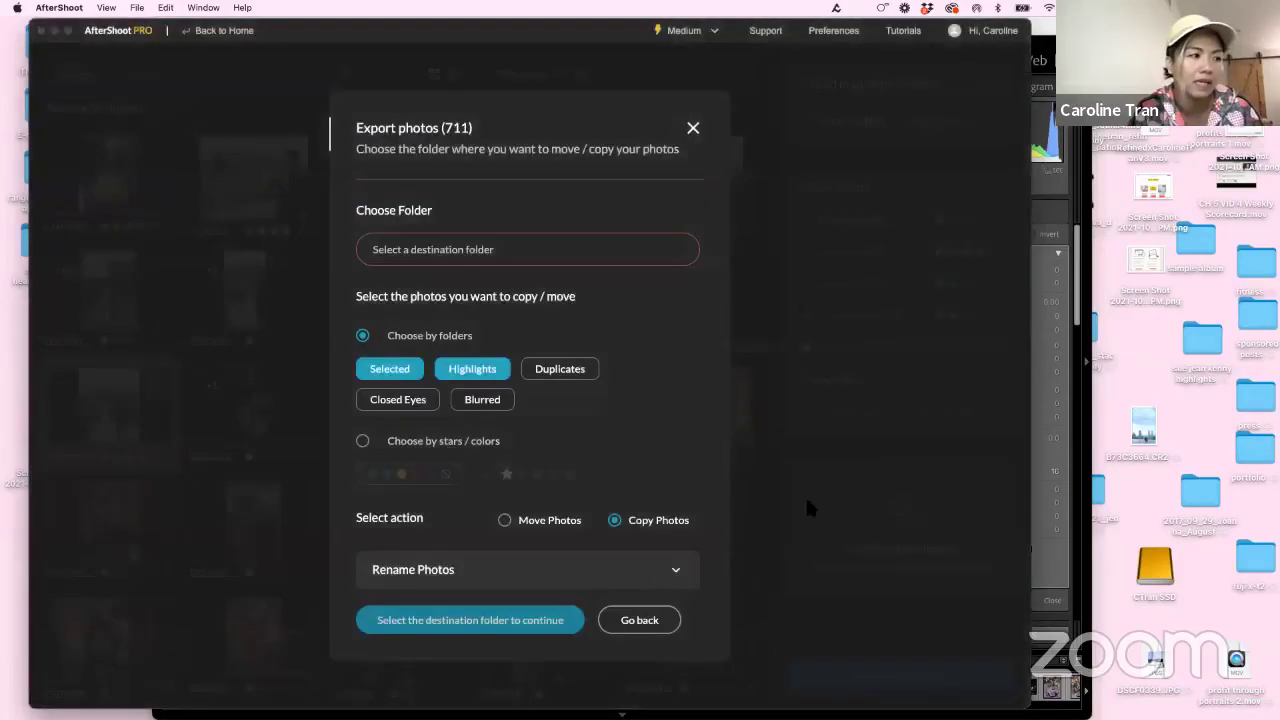
pyautogui.click(693, 128)
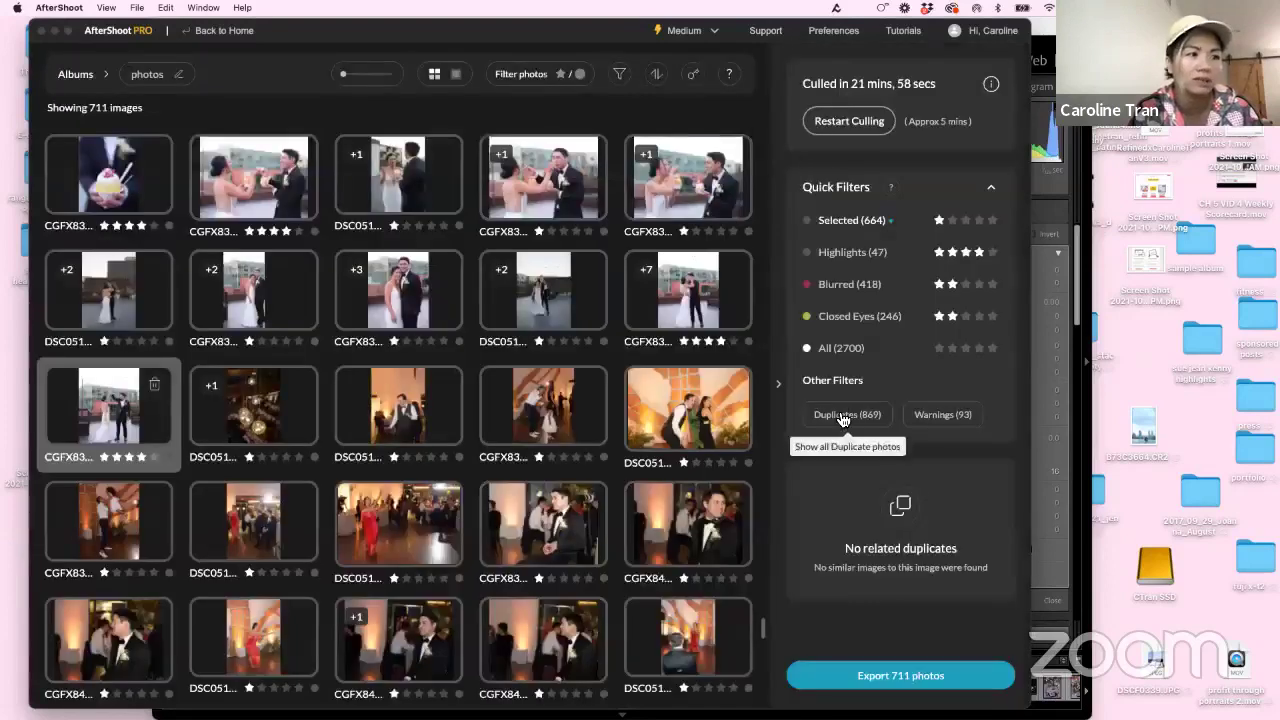